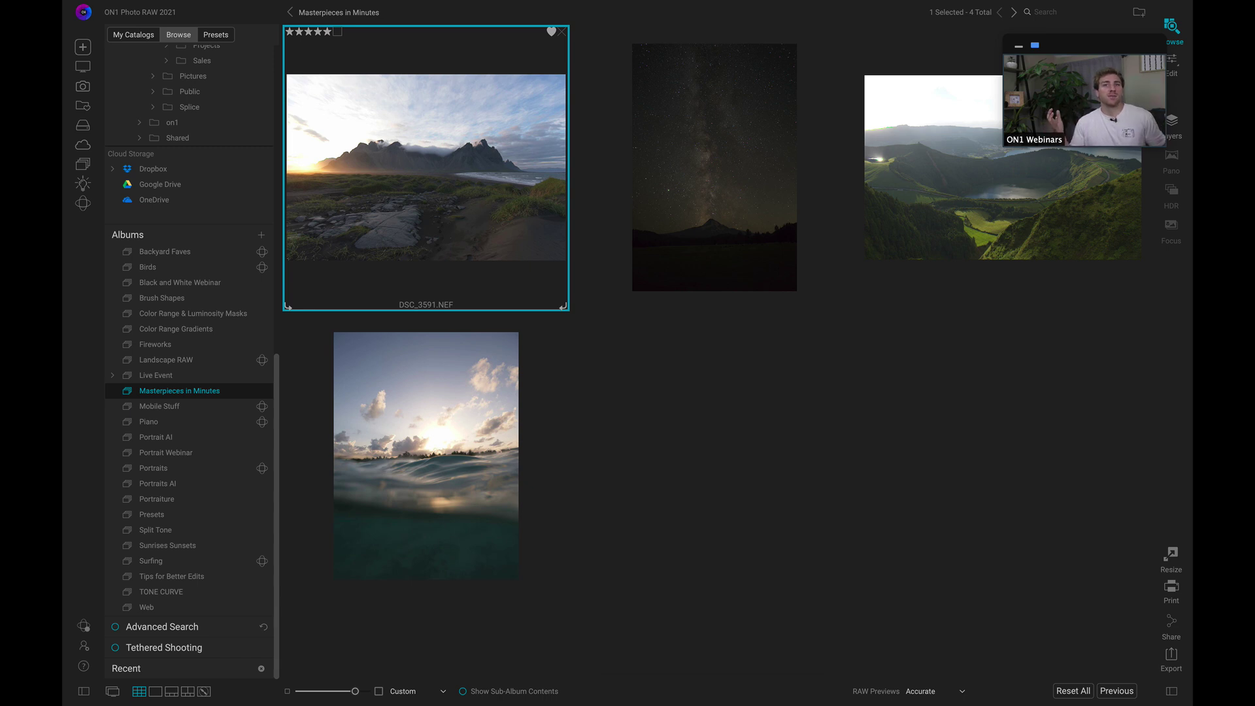
- Open DSC_3591.NEF from Browse into the Edit module
{"action": "double_click", "coordinate": [504, 159]}
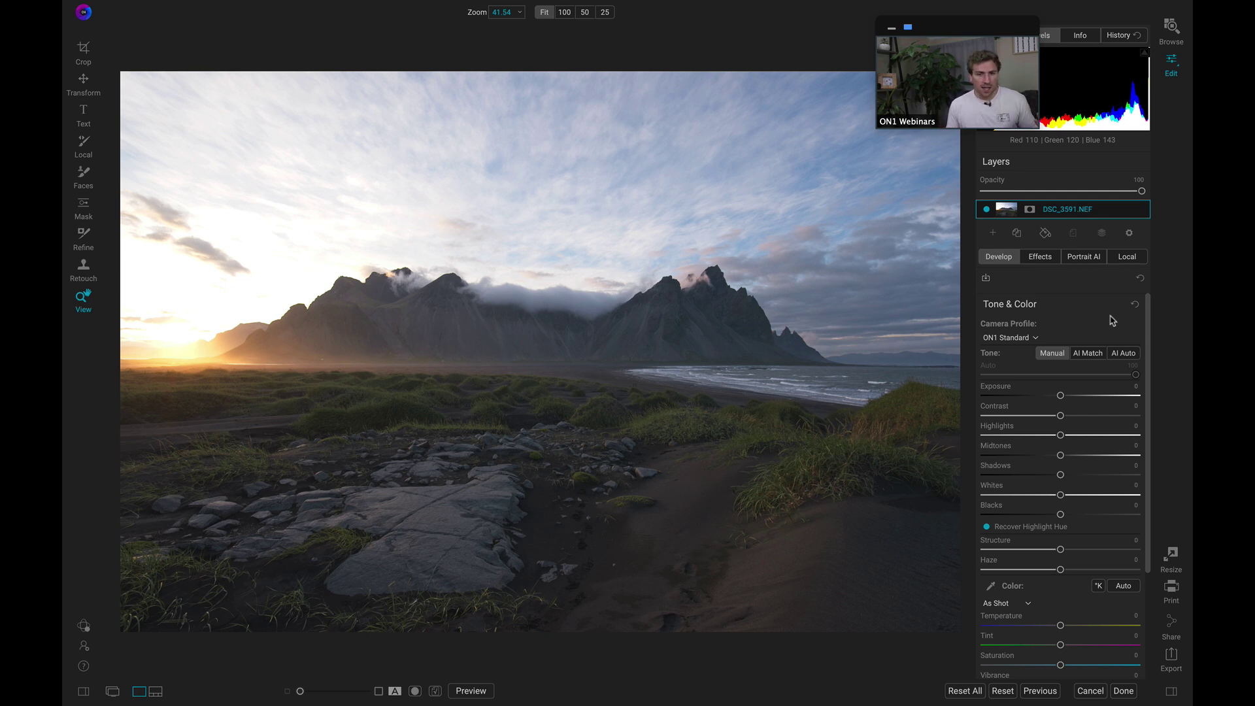
{"action": "key", "text": "backslash"}
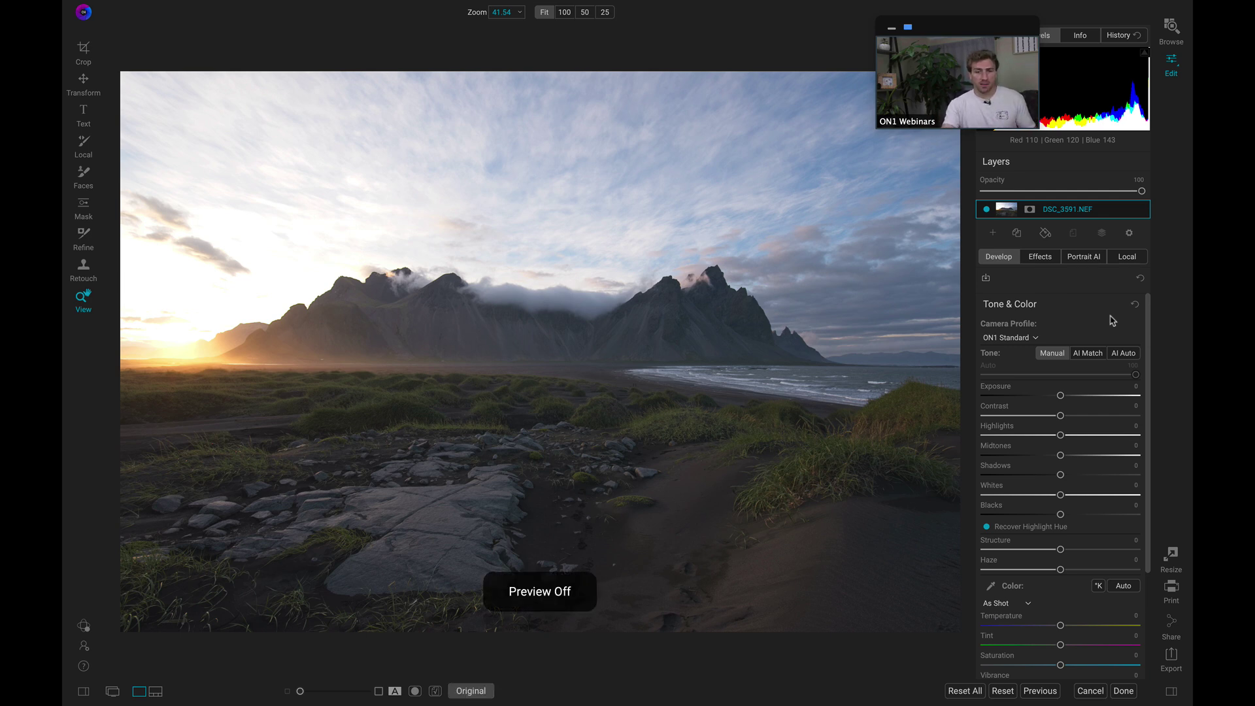
{"action": "key", "text": "backslash"}
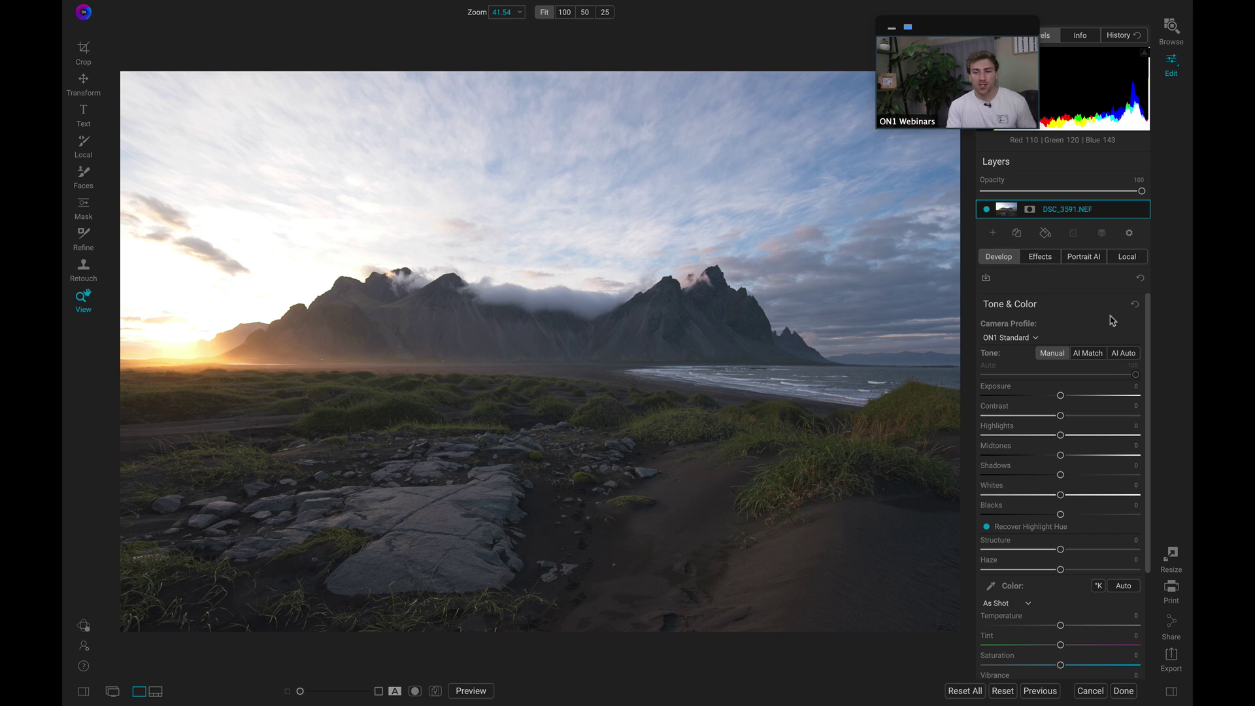
- Apply AI Auto tone (Blacks -21, Vibrance 15) and bring up the Camera Profile list
{"action": "left_click", "coordinate": [1123, 356]}
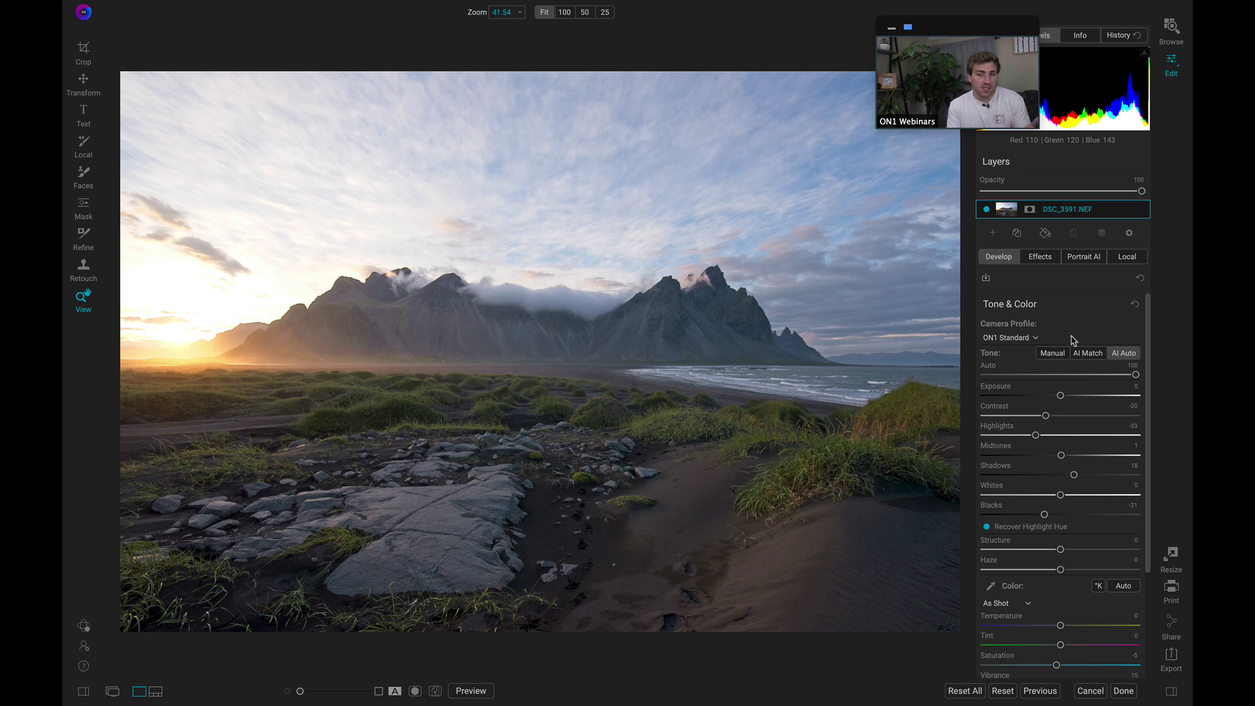
{"action": "left_click", "coordinate": [1030, 339]}
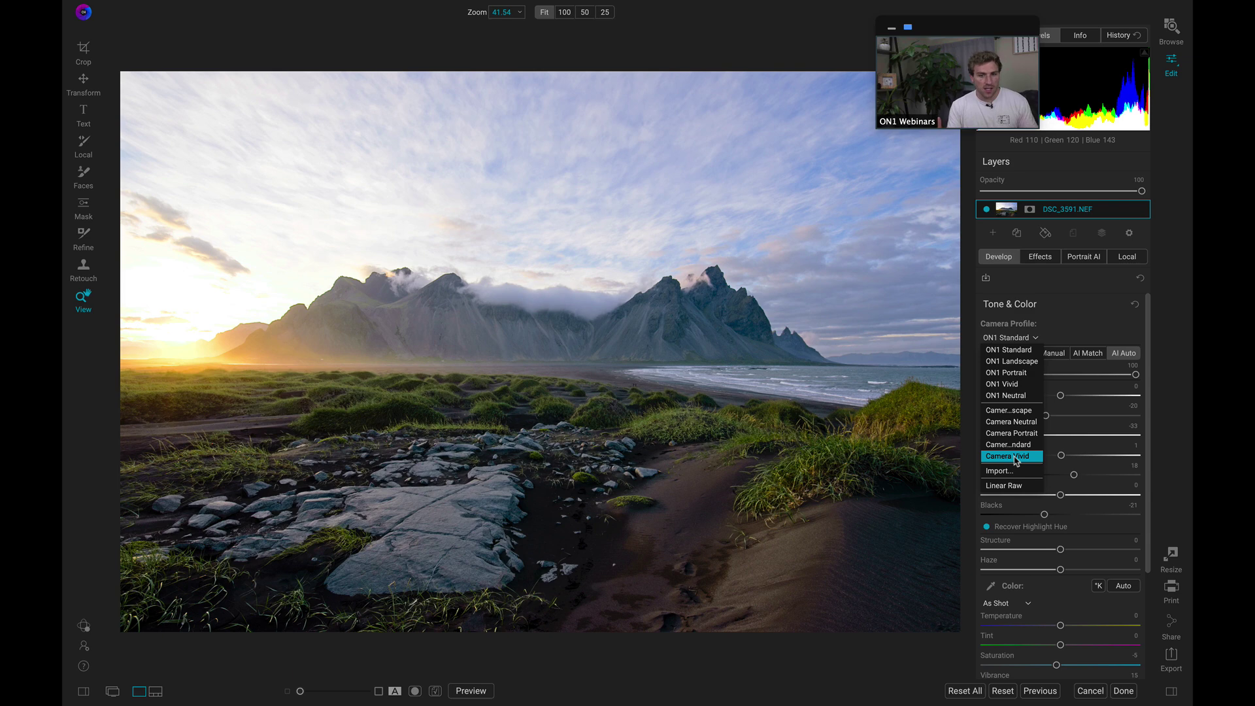
- Try the Camera Vivid profile against the original, then reset all Develop settings to zero
{"action": "left_click", "coordinate": [1010, 457]}
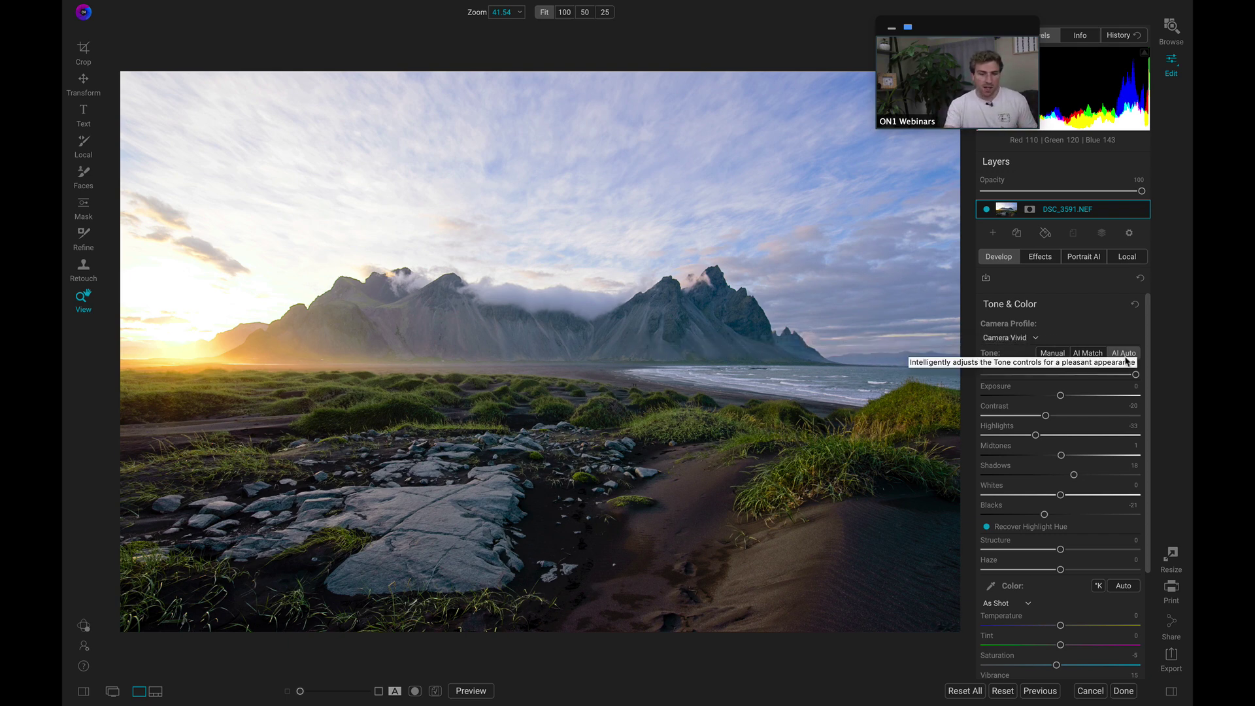
{"action": "key", "text": "backslash"}
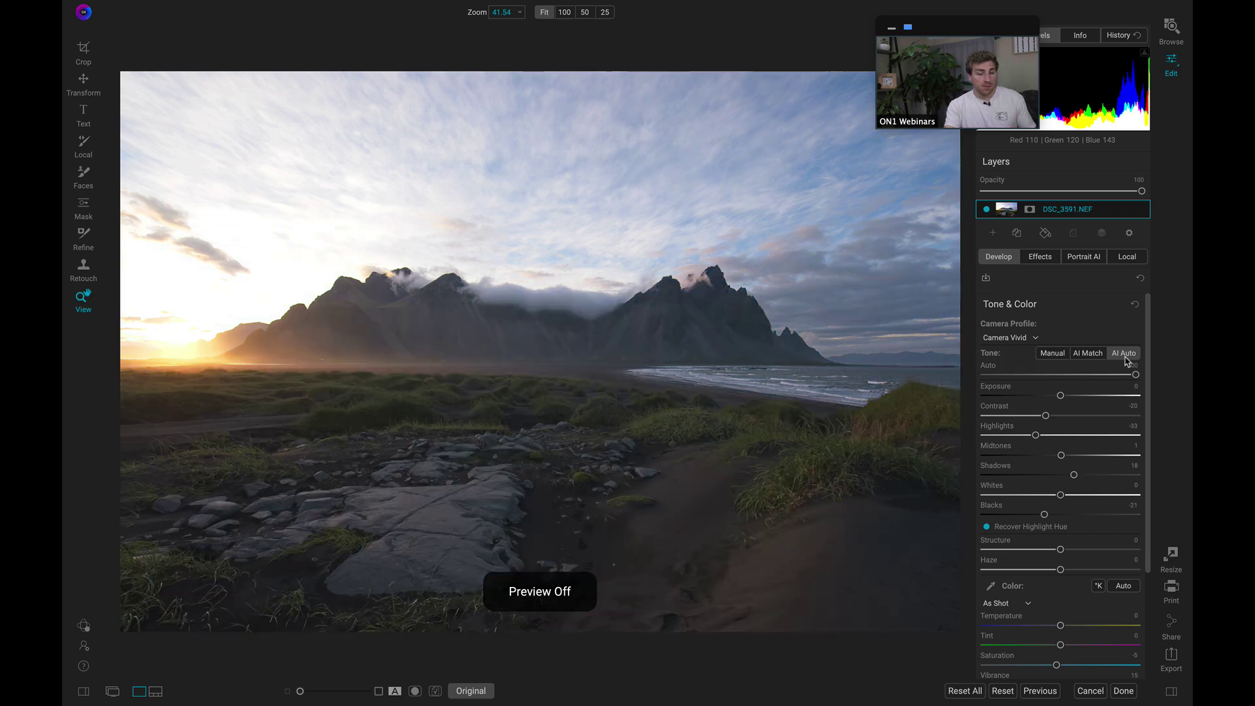
{"action": "key", "text": "backslash"}
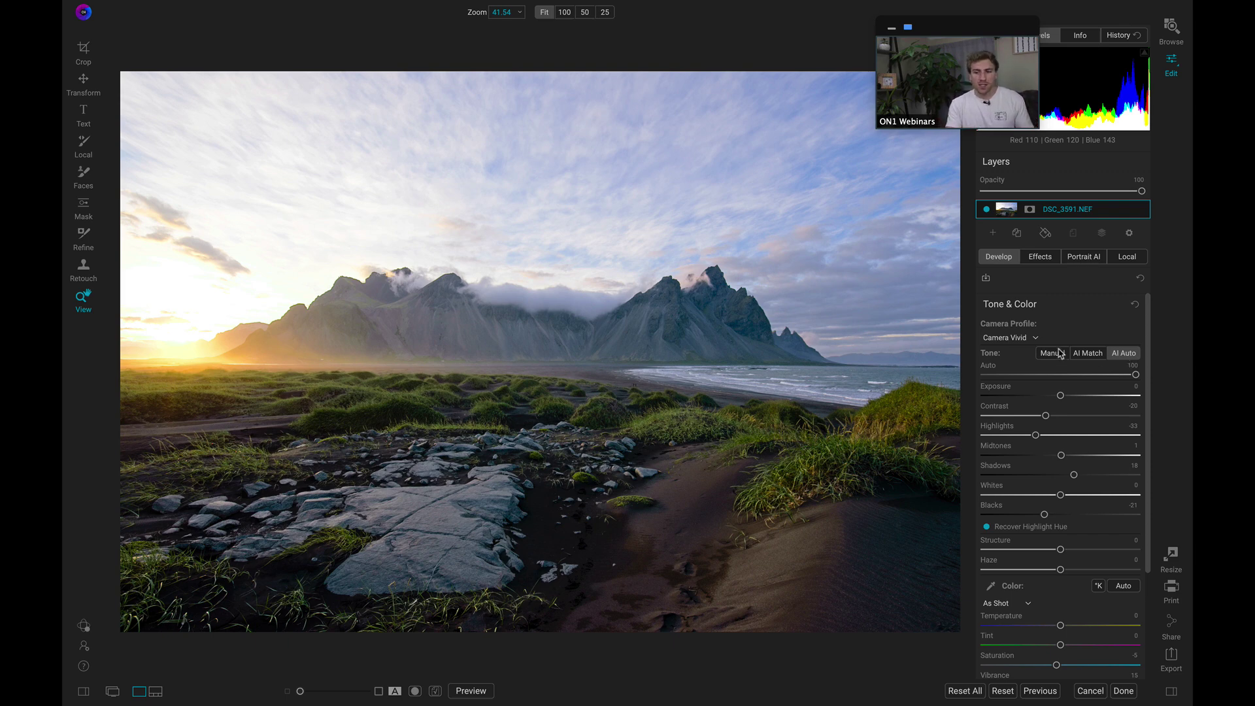
{"action": "left_click", "coordinate": [970, 691]}
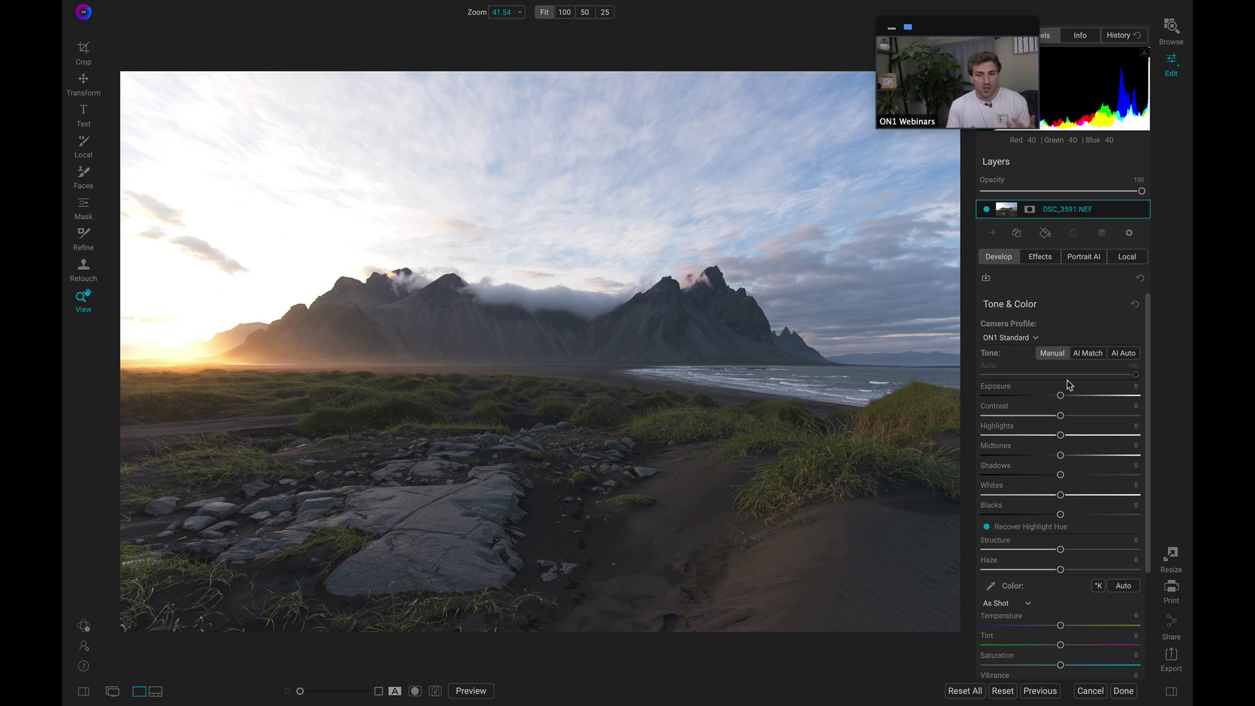
- Set Midtones 23, Contrast 25, Shadows 21 and Saturation 13, then compare with the original
{"action": "left_click_drag", "start_coordinate": [1061, 460], "coordinate": [1079, 461]}
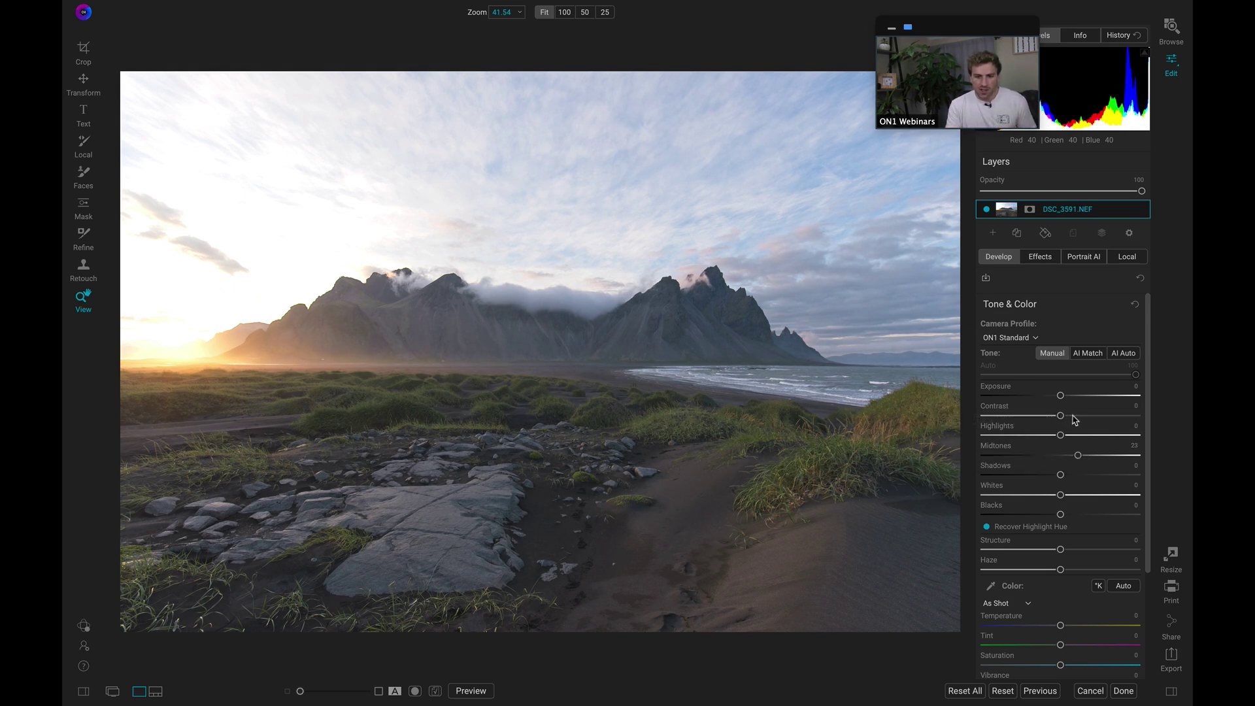
{"action": "left_click_drag", "start_coordinate": [1061, 417], "coordinate": [1081, 421]}
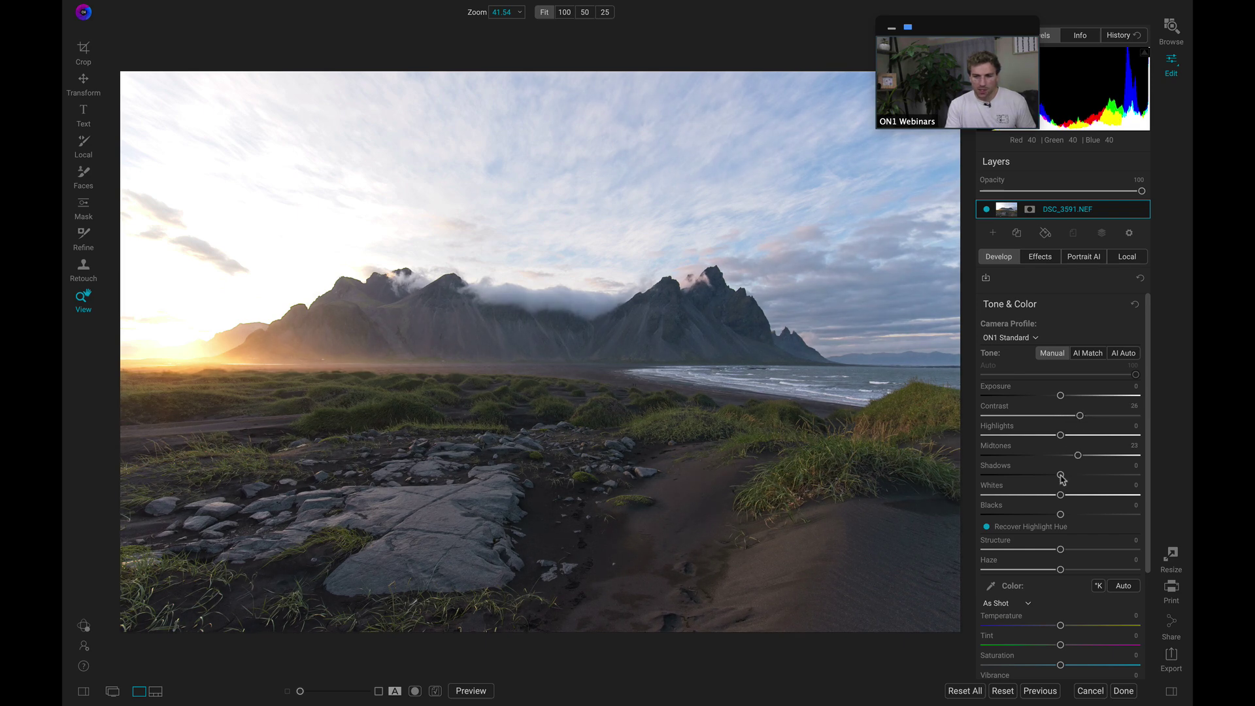
{"action": "left_click_drag", "start_coordinate": [1062, 478], "coordinate": [1078, 481]}
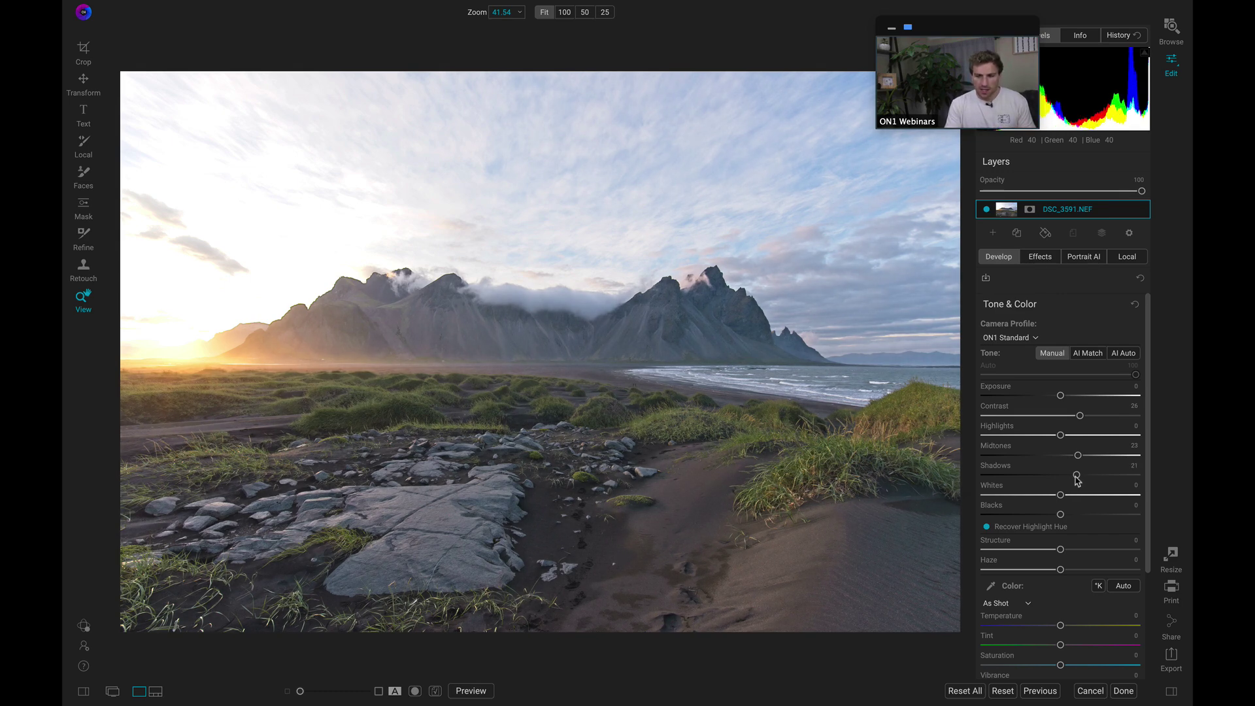
{"action": "scroll", "coordinate": [1078, 489], "scroll_direction": "down", "scroll_amount": 3}
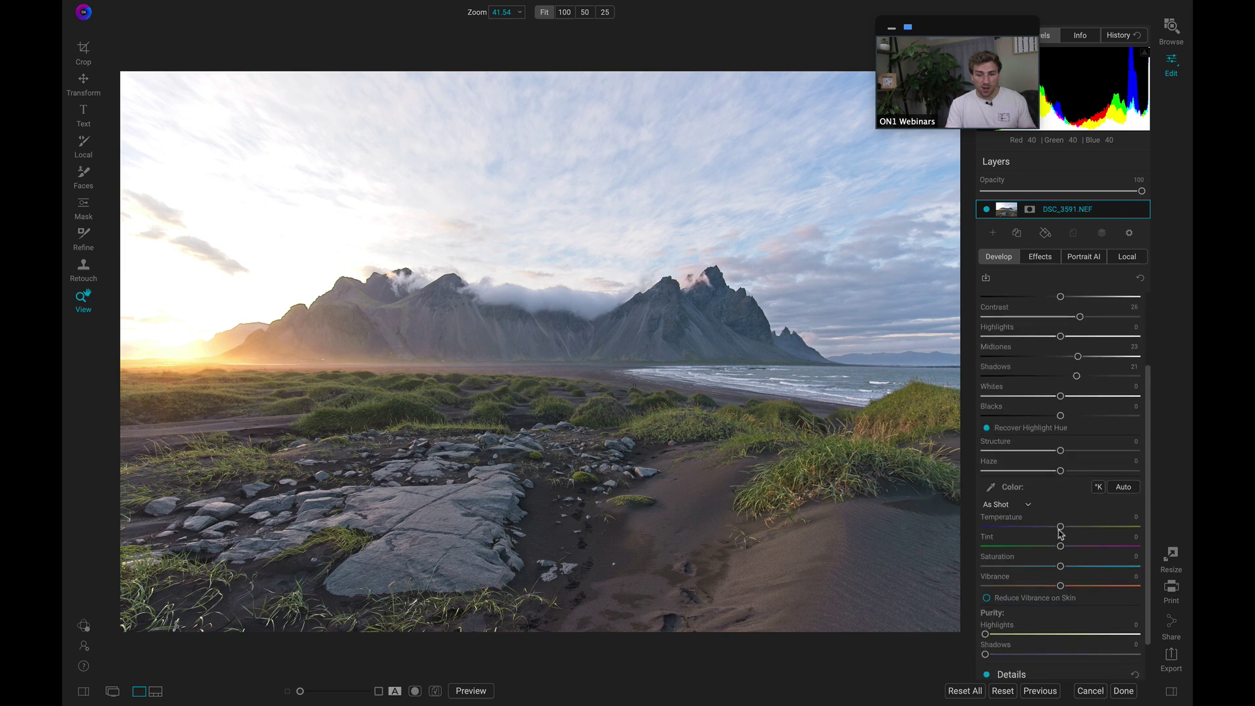
{"action": "left_click_drag", "start_coordinate": [1062, 571], "coordinate": [1070, 574]}
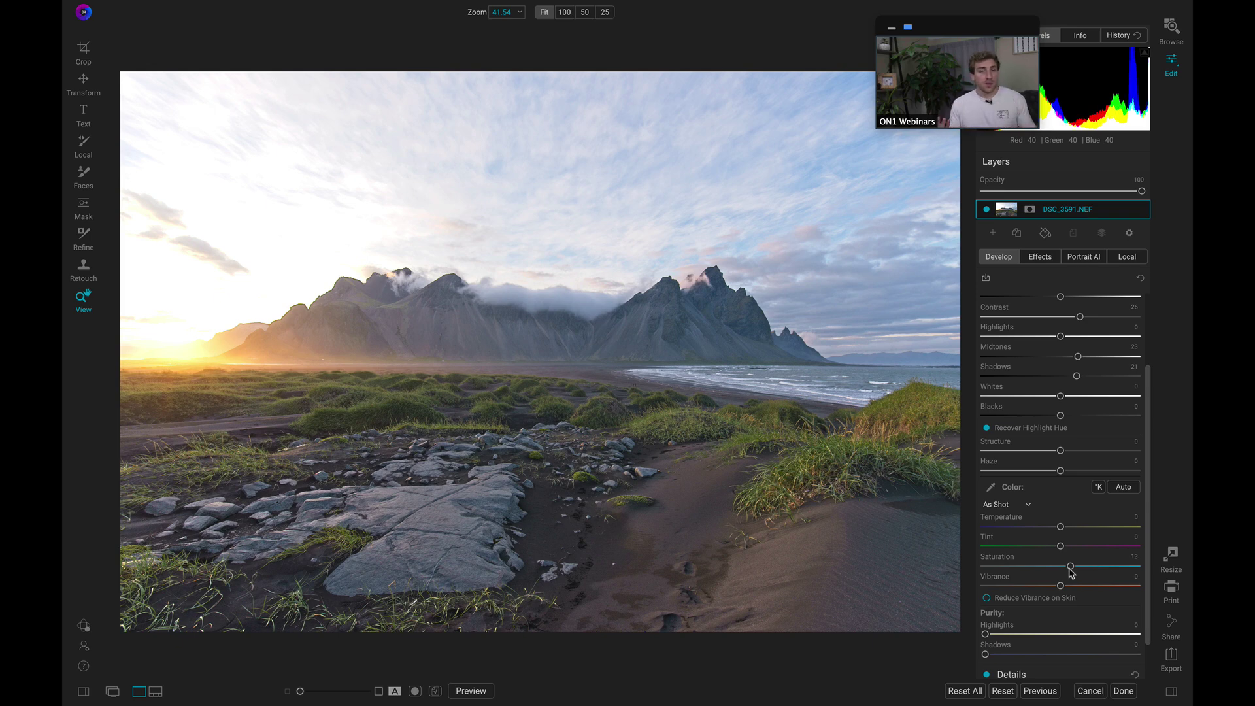
{"action": "key", "text": "backslash"}
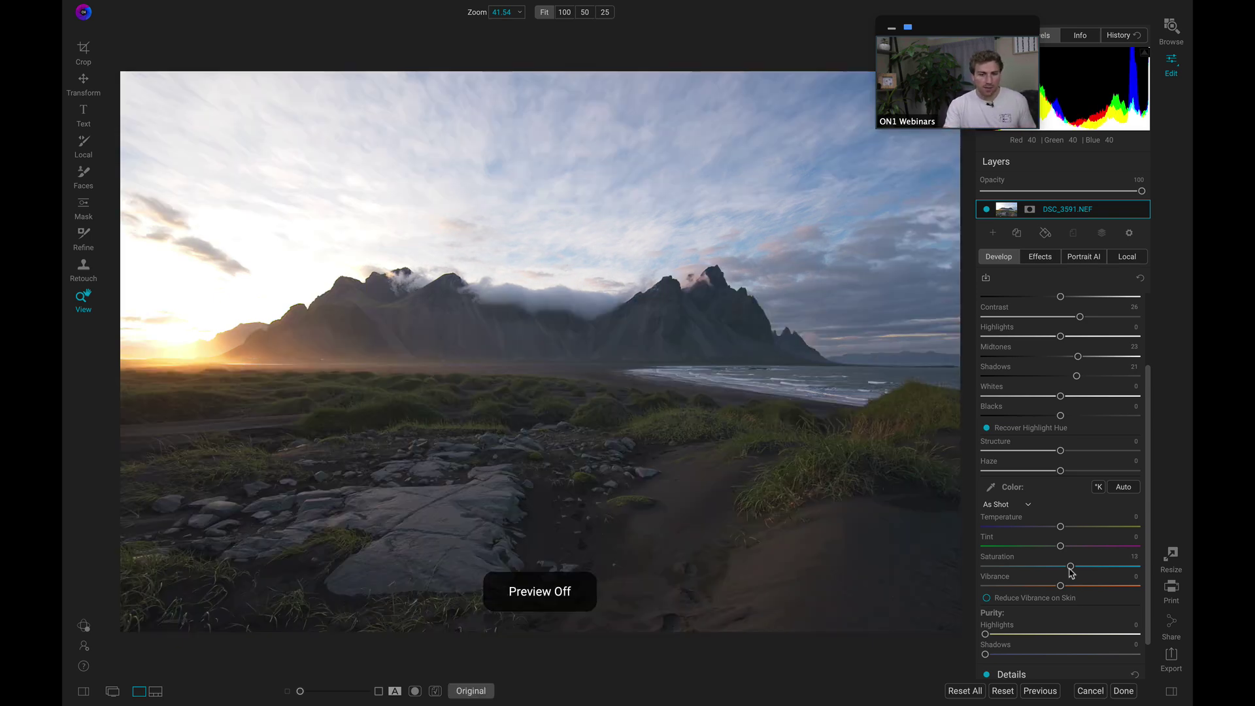
{"action": "key", "text": "backslash"}
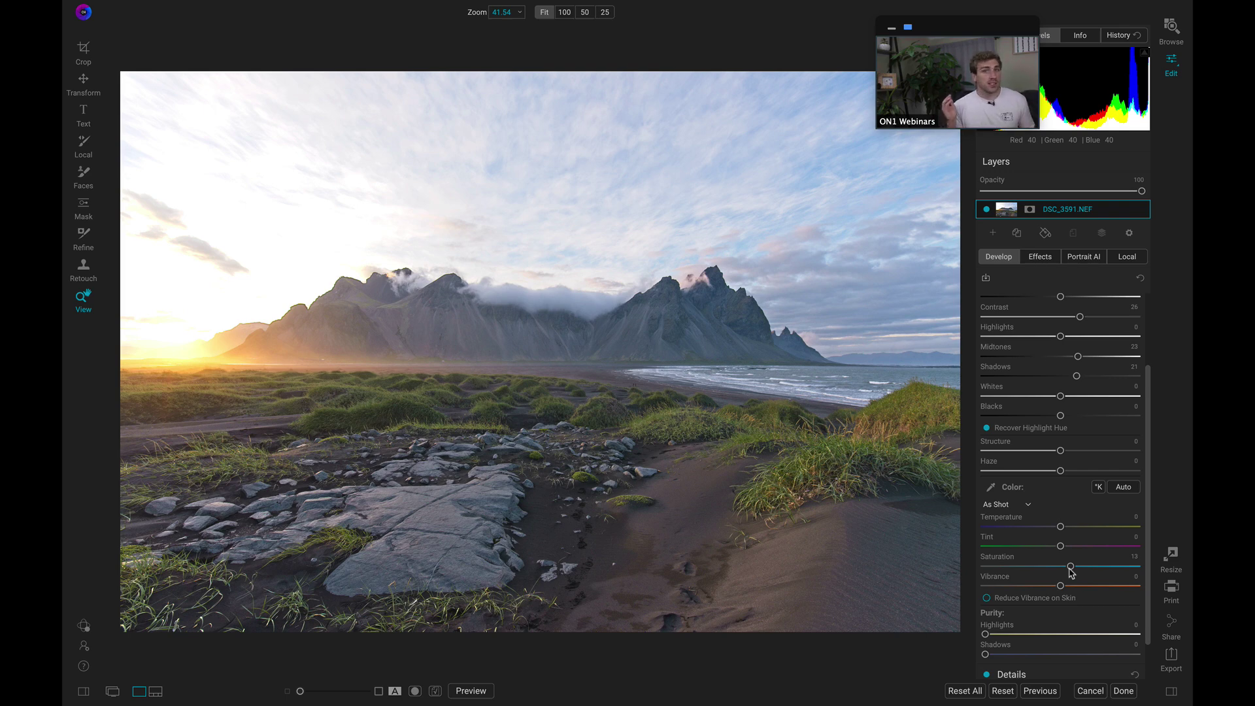
{"action": "scroll", "coordinate": [1071, 572], "scroll_direction": "up", "scroll_amount": 3}
- Switch to the Camera Vivid profile and reapply AI Auto tone
{"action": "left_click", "coordinate": [1123, 354]}
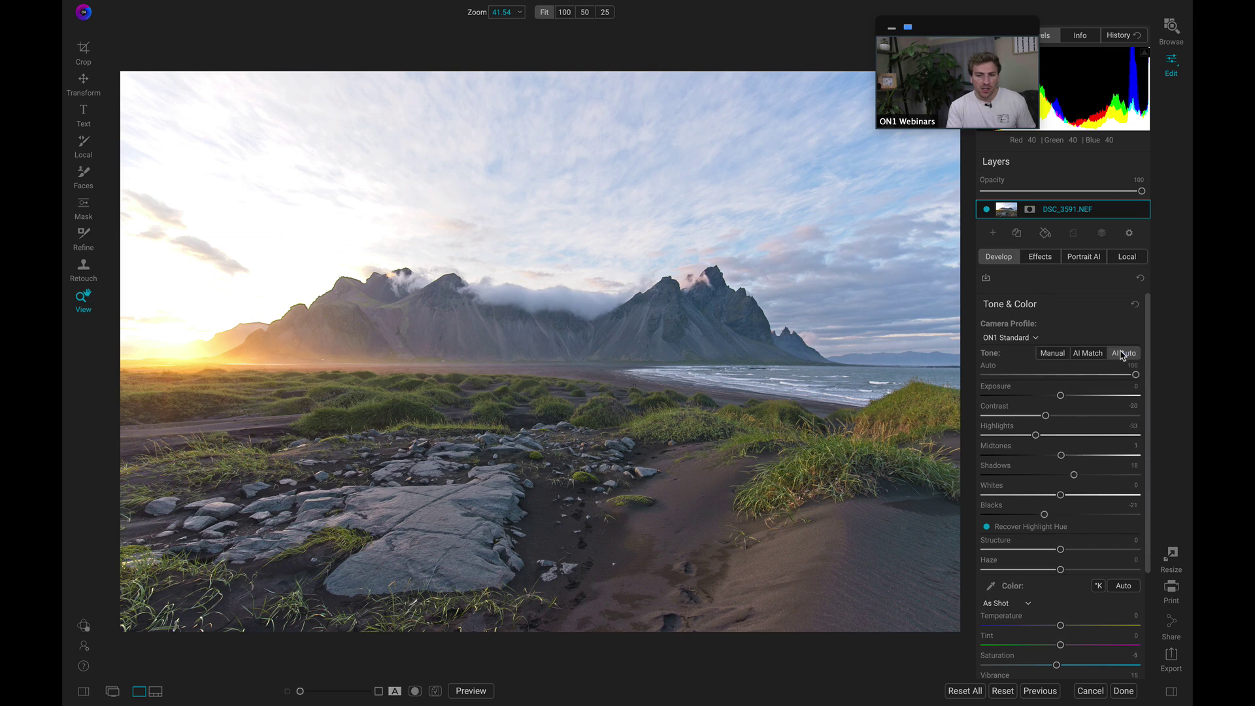
{"action": "left_click", "coordinate": [1010, 337]}
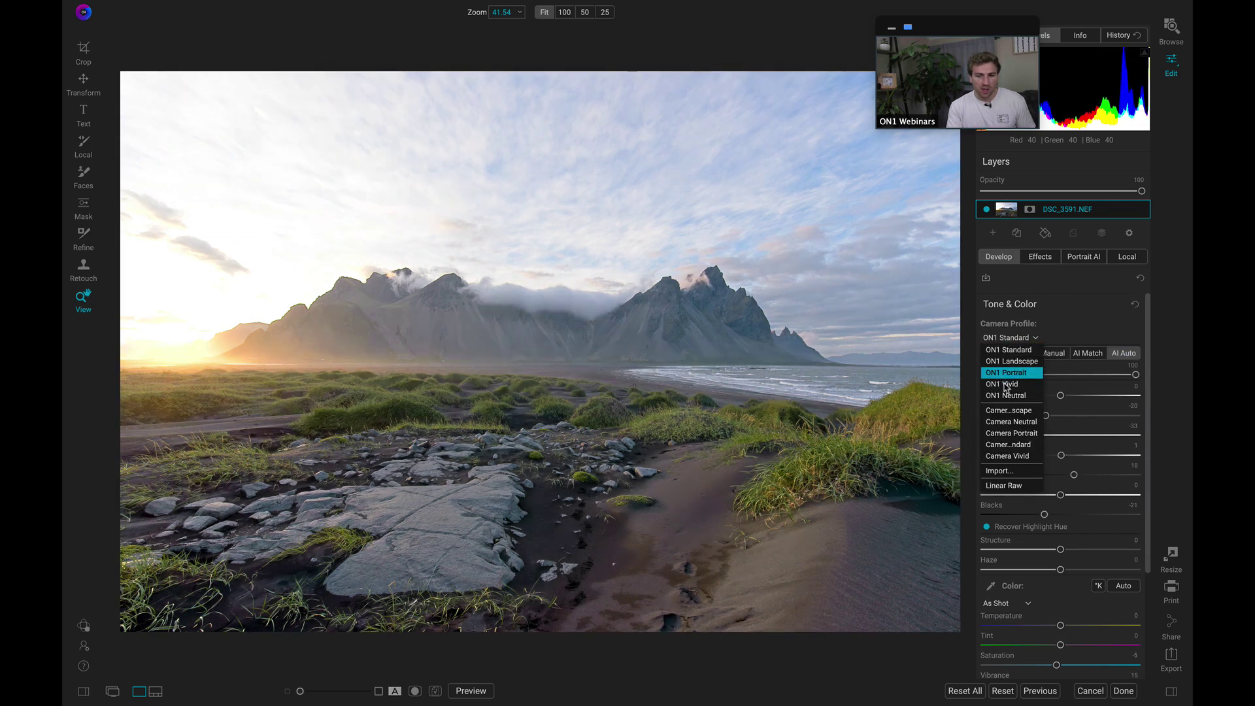
{"action": "left_click", "coordinate": [1021, 457]}
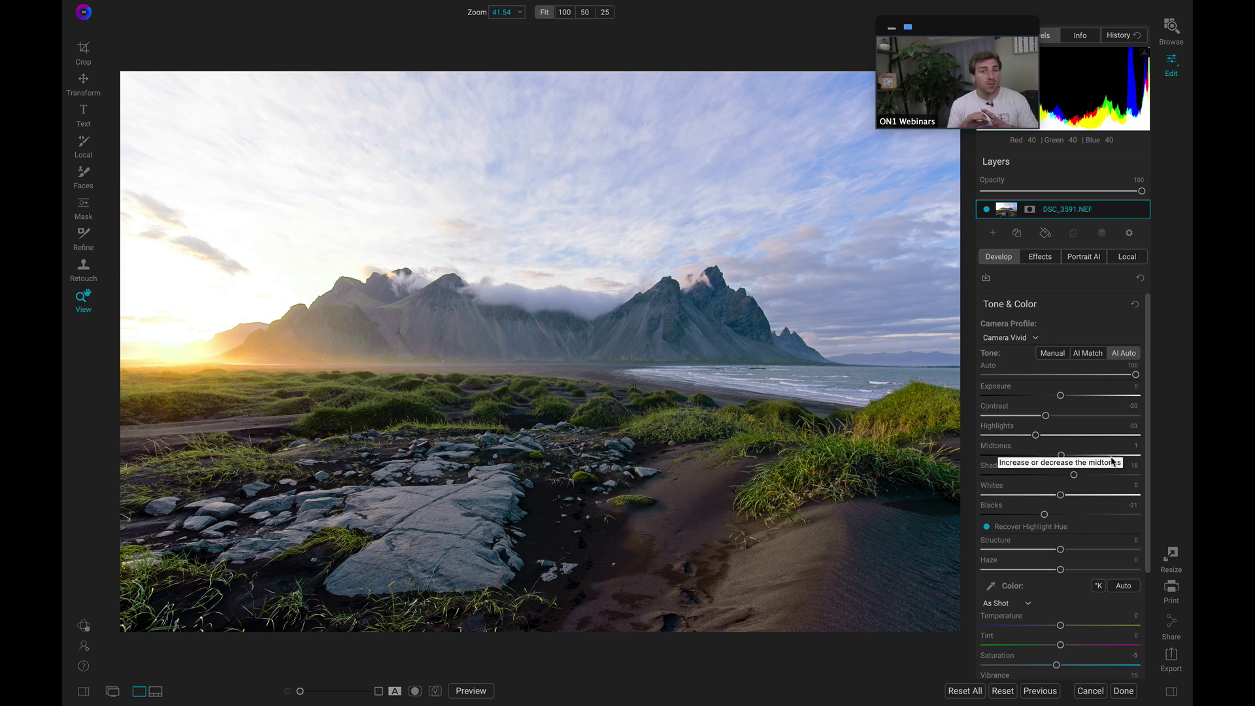
{"action": "left_click", "coordinate": [1053, 353]}
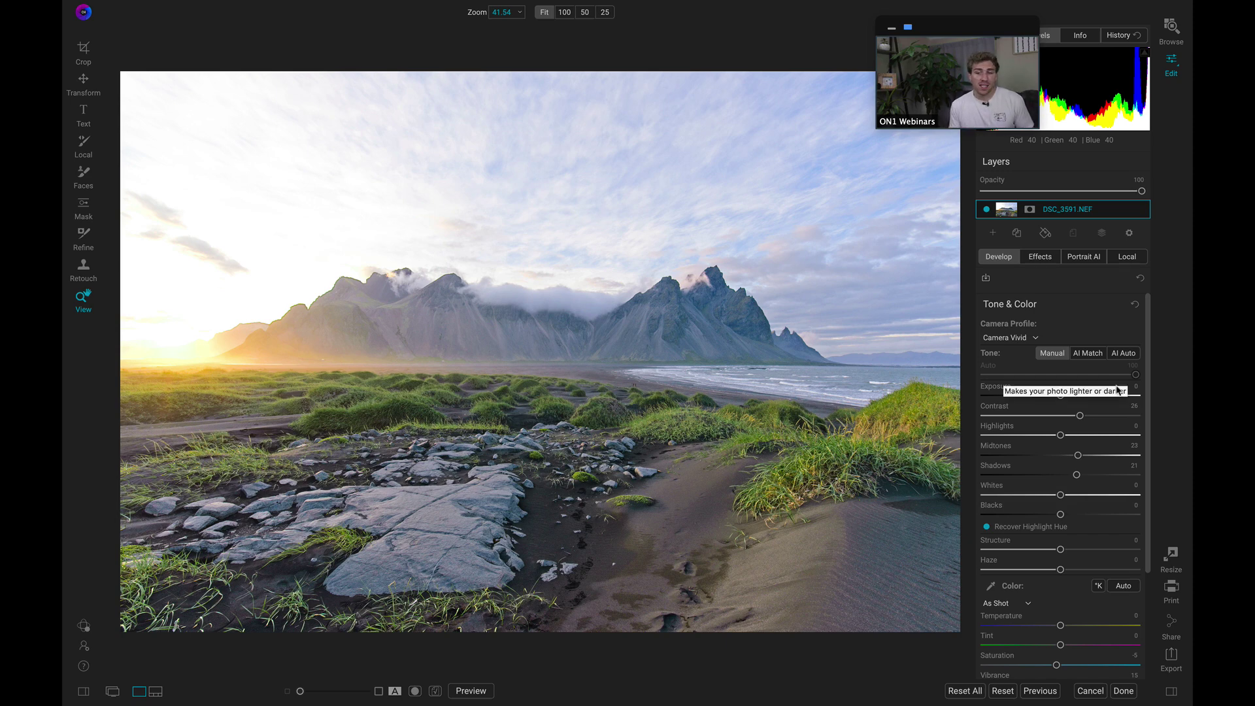
{"action": "left_click", "coordinate": [1033, 338]}
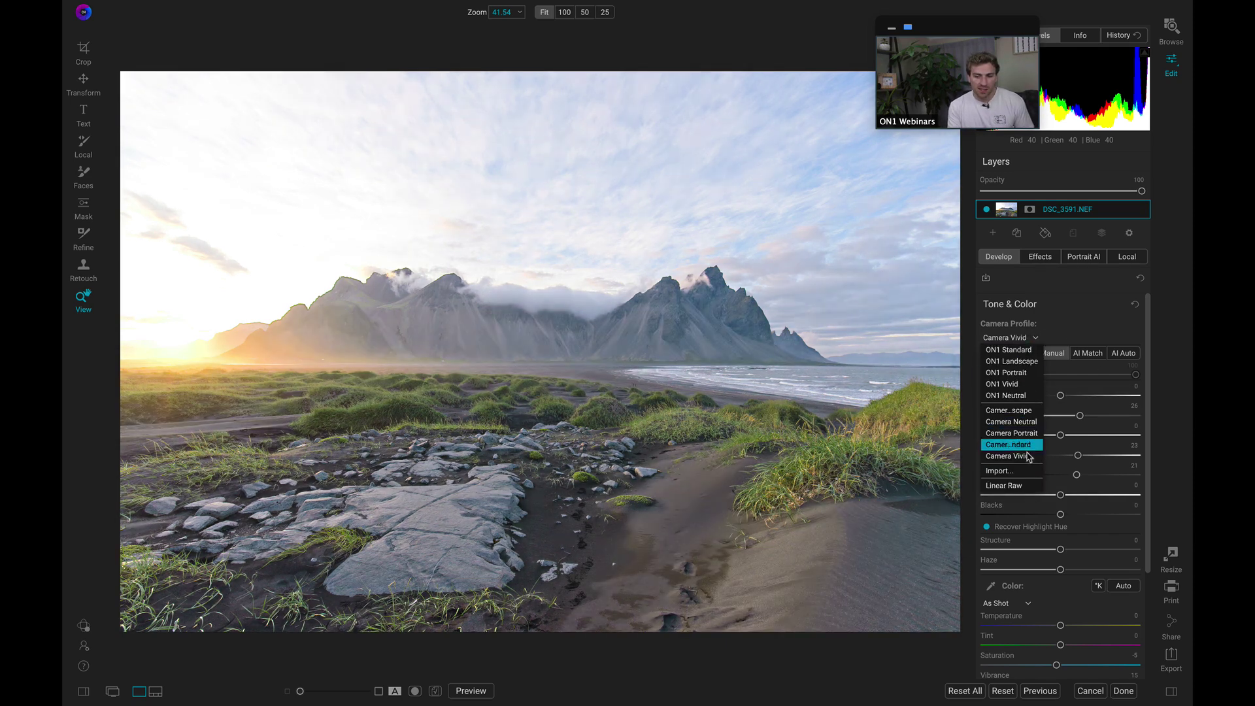
{"action": "left_click", "coordinate": [1029, 456]}
{"action": "left_click", "coordinate": [1121, 354]}
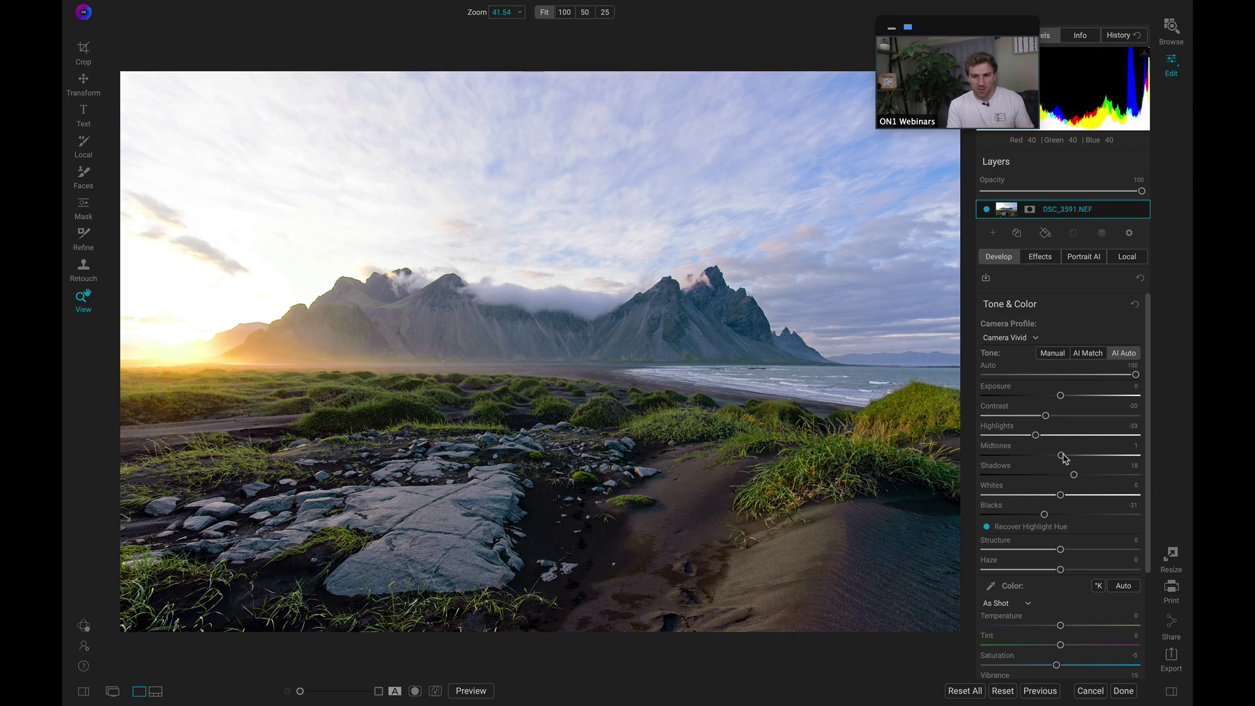
- Raise Midtones to 16 and compare against the unedited original
{"action": "left_click_drag", "start_coordinate": [1063, 457], "coordinate": [1074, 459]}
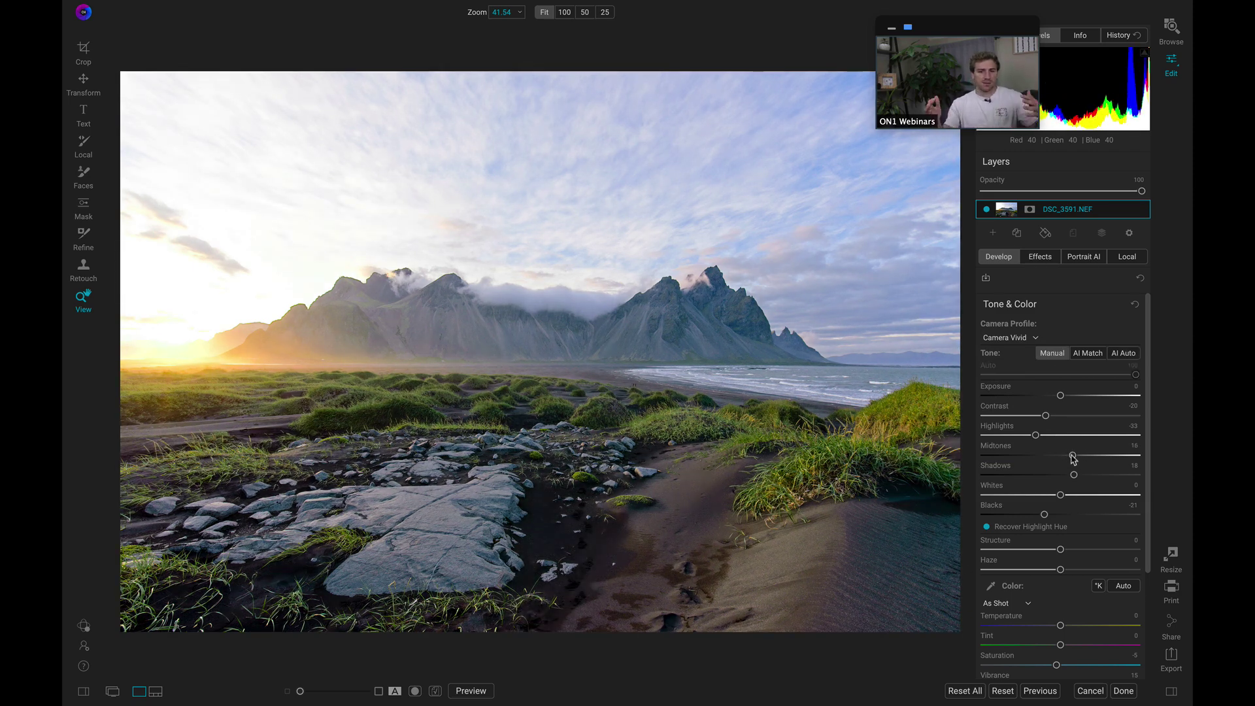
{"action": "key", "text": "backslash"}
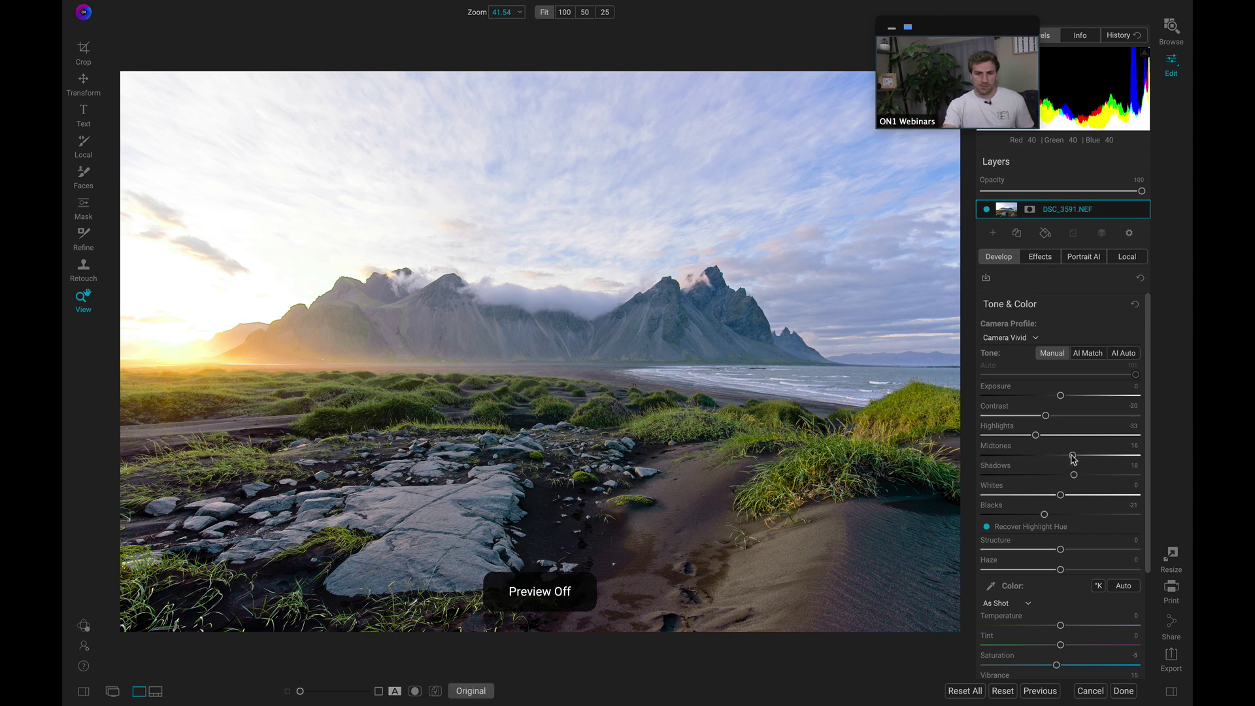
{"action": "key", "text": "backslash"}
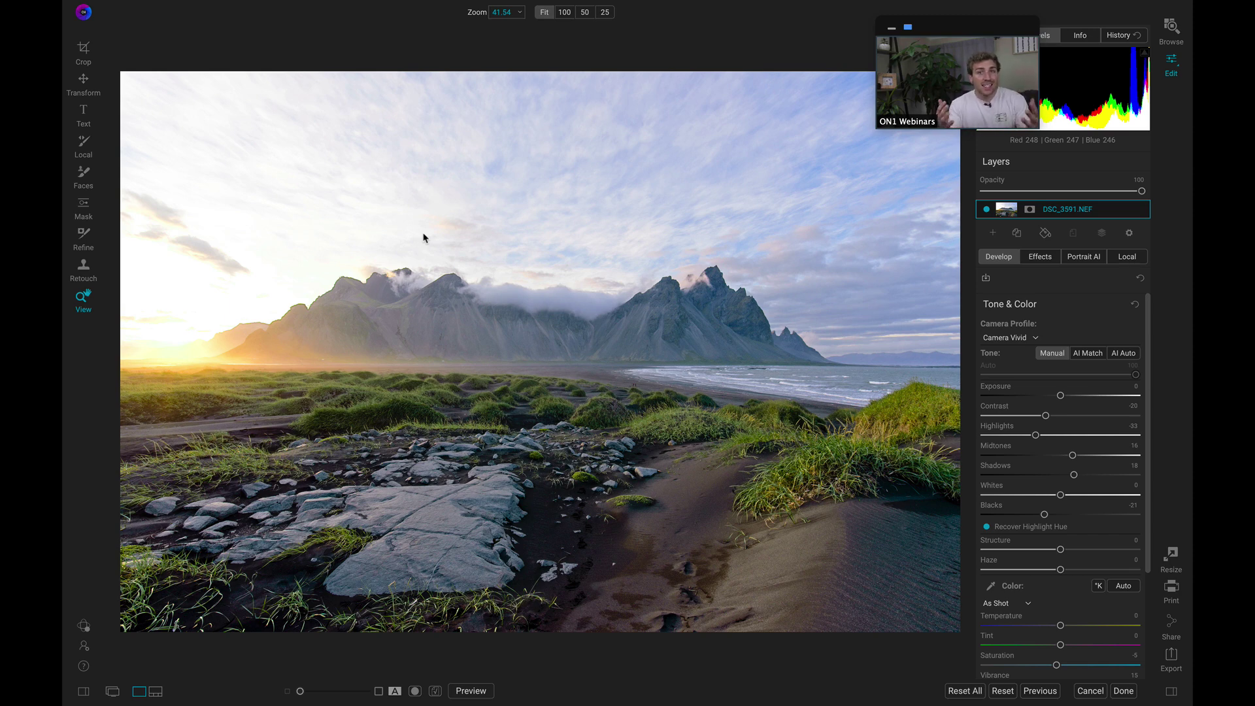
- Add a local adjustment with a gradient mask dragged along the horizon
{"action": "left_click", "coordinate": [1127, 259]}
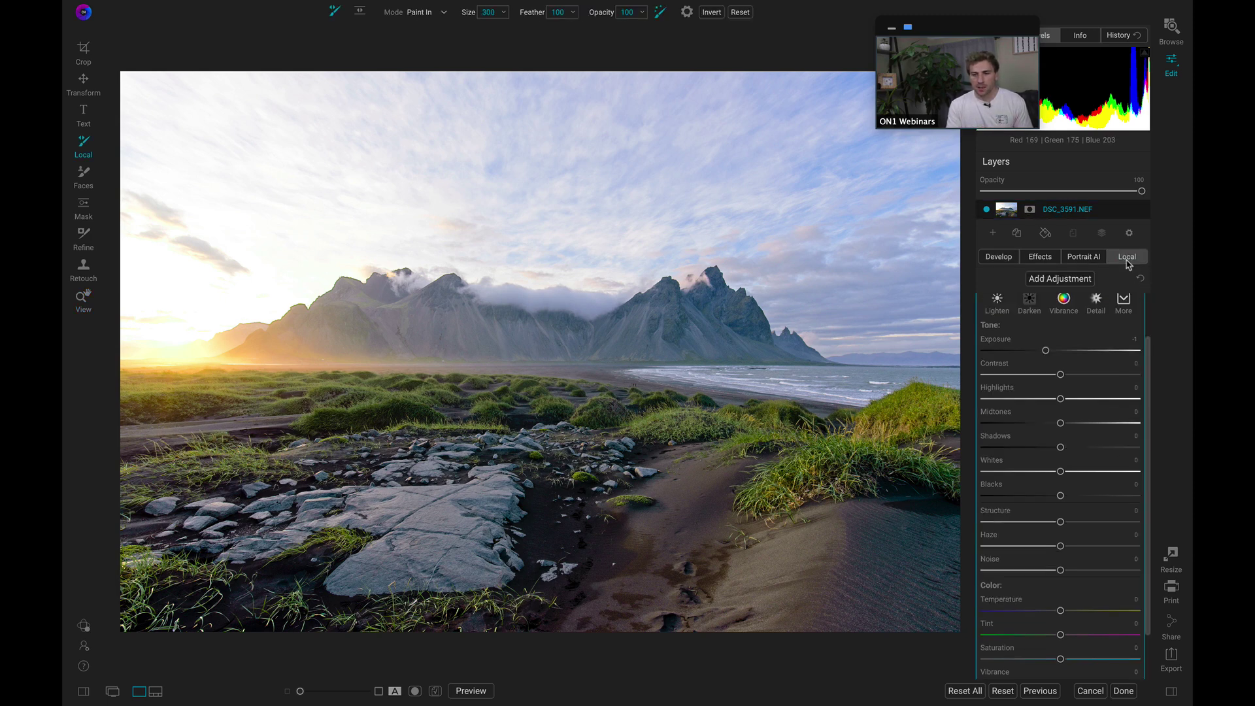
{"action": "key", "text": "shift+k"}
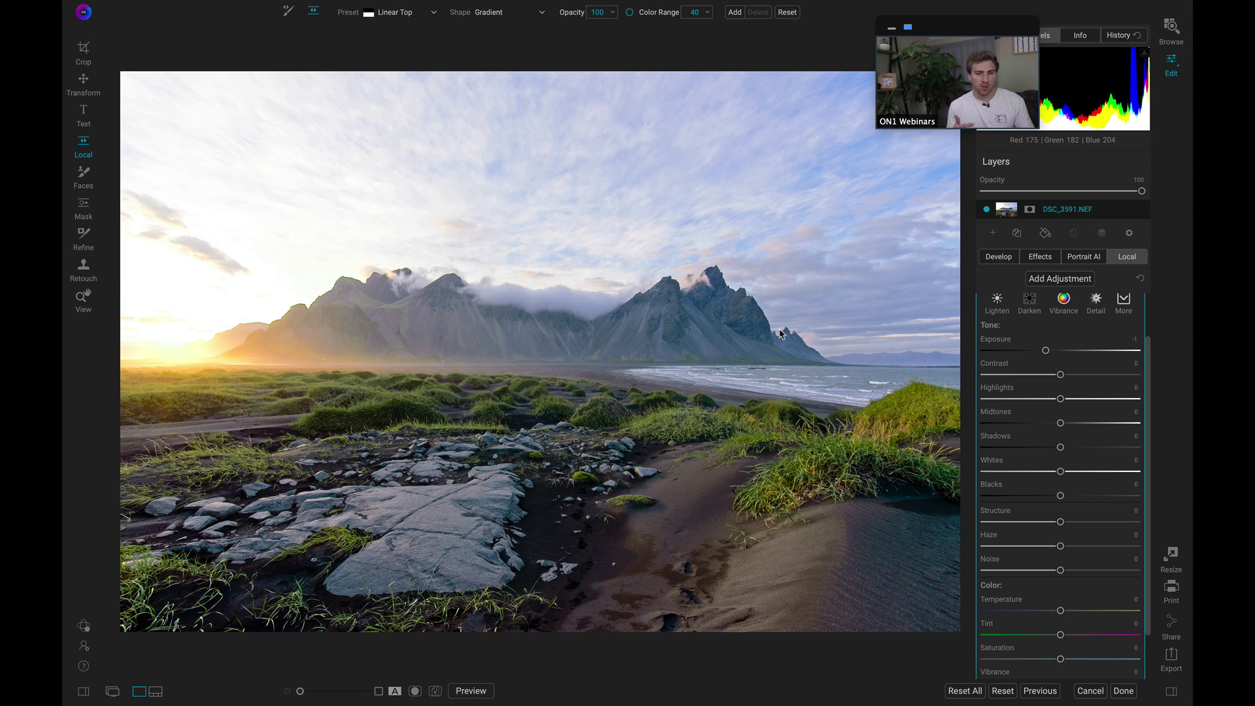
{"action": "left_click", "coordinate": [523, 363]}
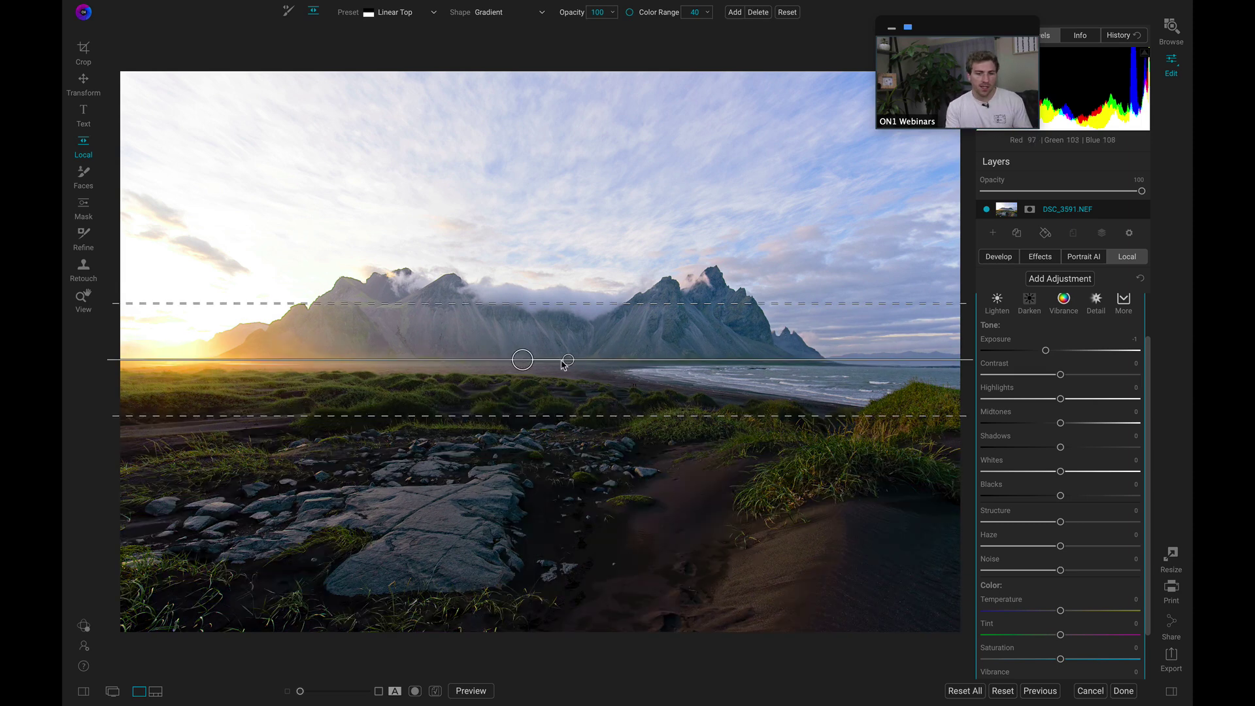
{"action": "left_click_drag", "start_coordinate": [568, 361], "coordinate": [383, 372]}
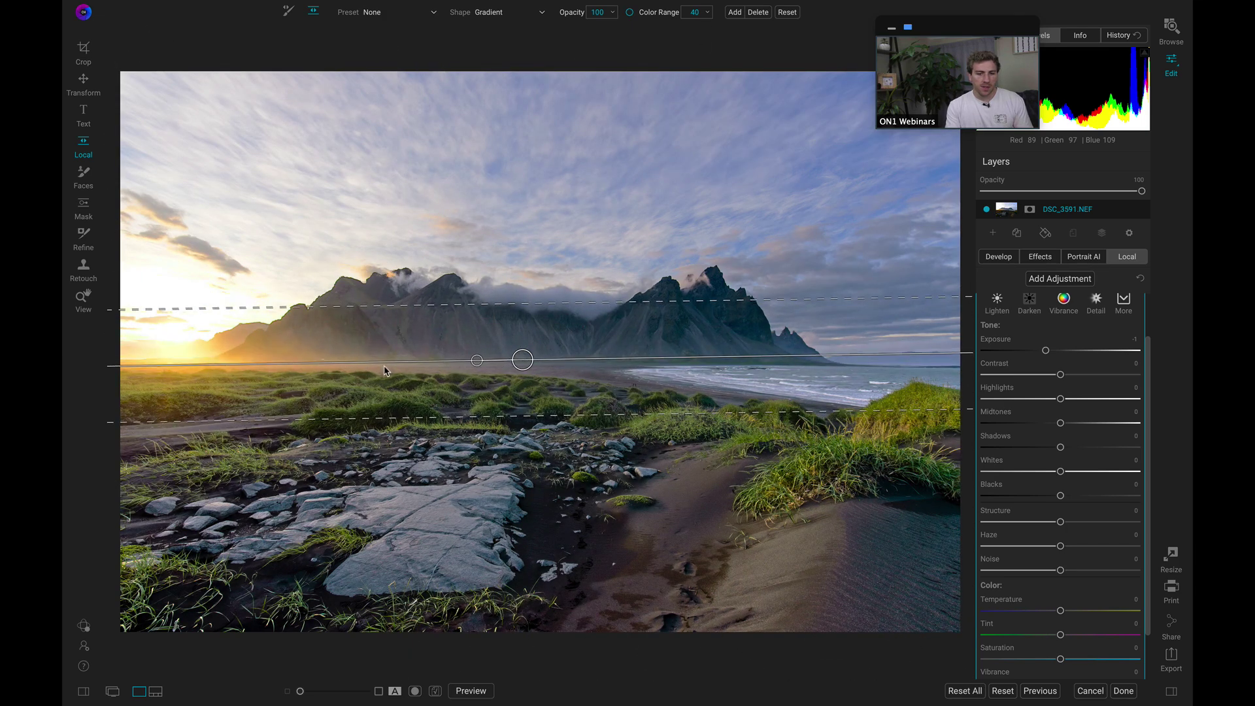
{"action": "scroll", "coordinate": [1000, 484], "scroll_direction": "up", "scroll_amount": 2}
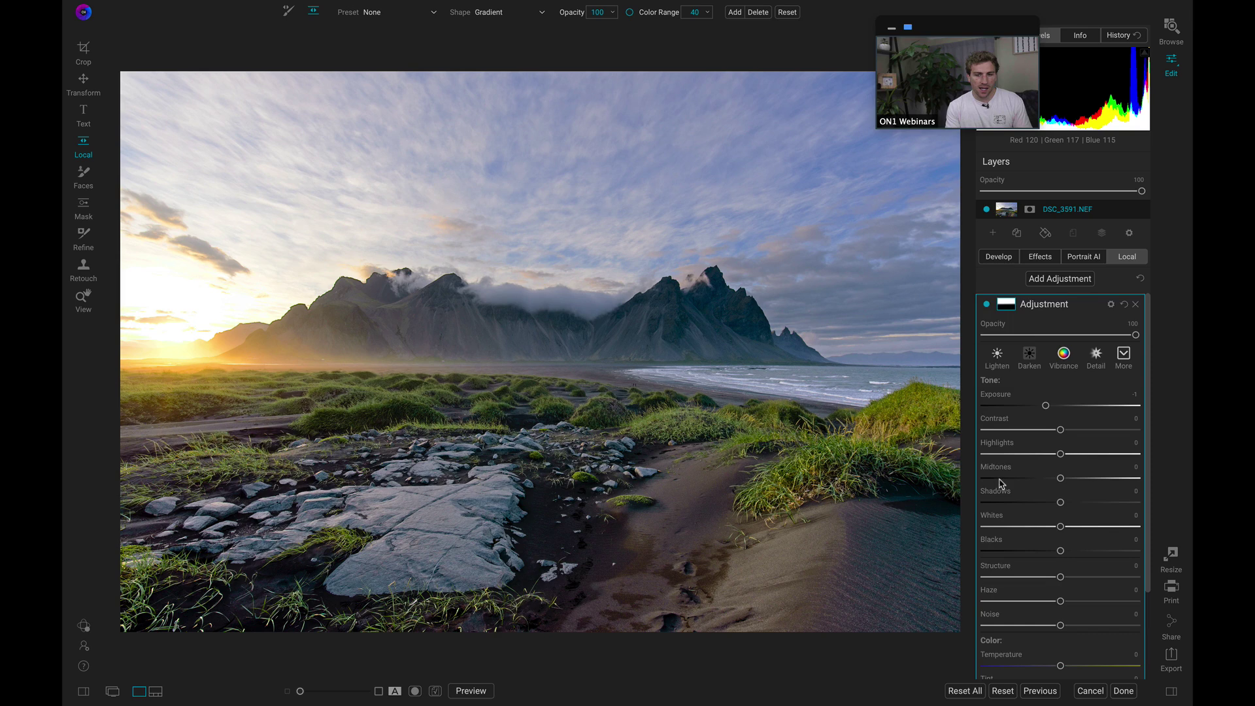
- Toggle the sky adjustment off and on and inspect its gradient mask in black and white
{"action": "left_click", "coordinate": [987, 305]}
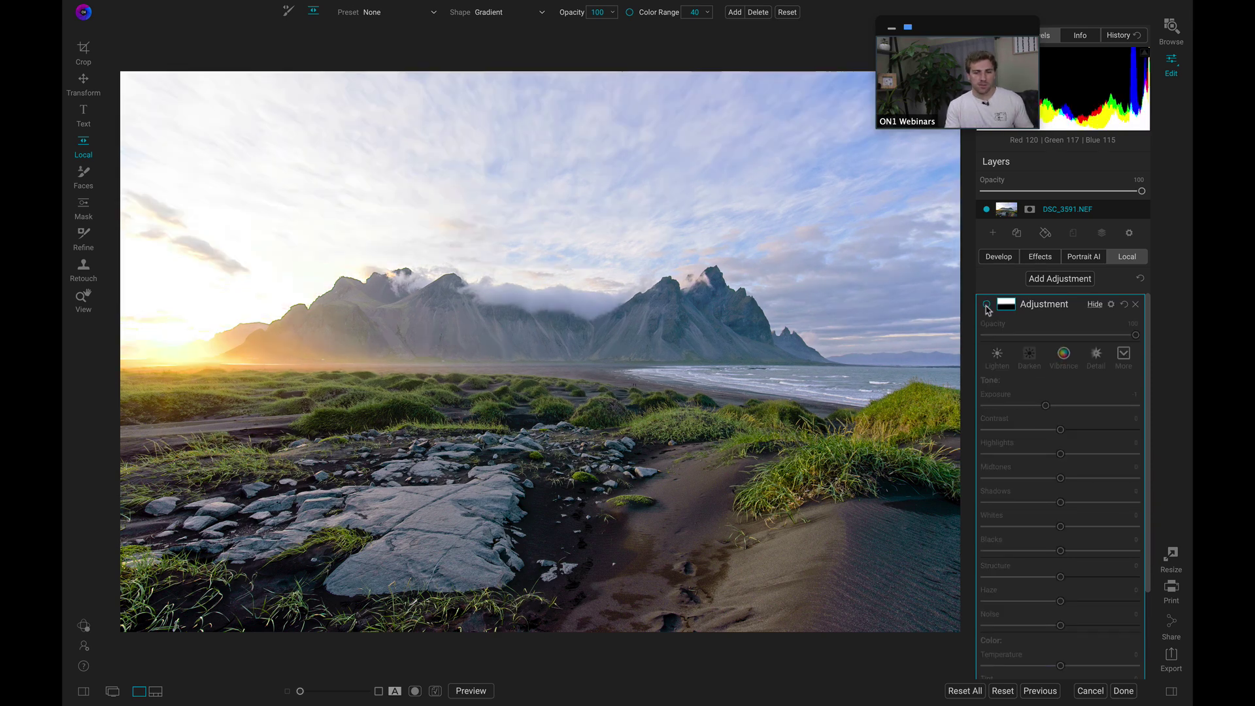
{"action": "left_click", "coordinate": [986, 305]}
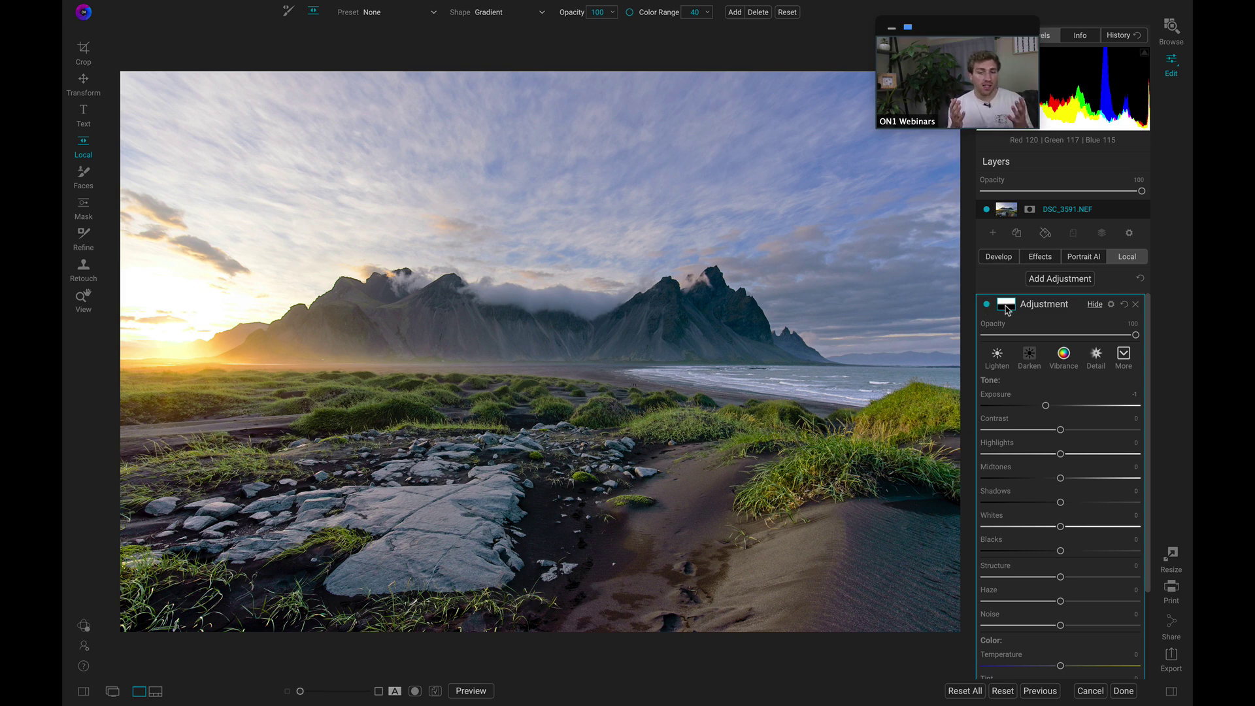
{"action": "left_click", "coordinate": [1005, 305]}
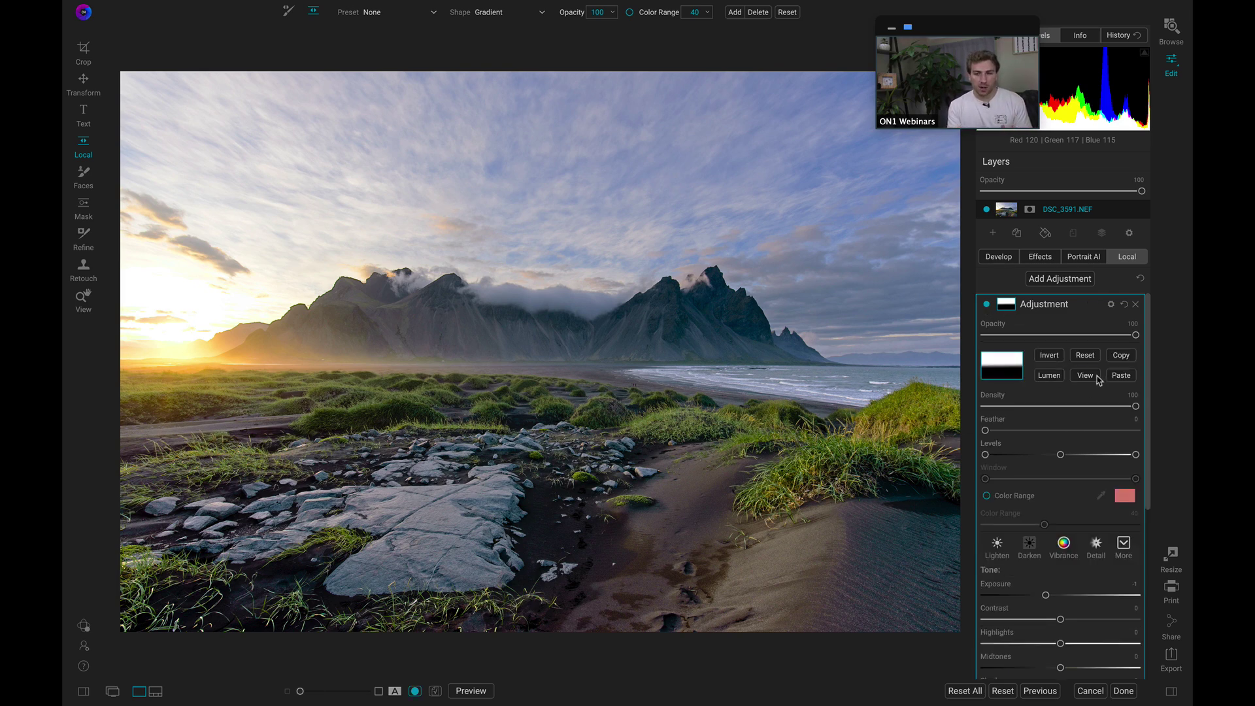
{"action": "left_click", "coordinate": [1096, 377]}
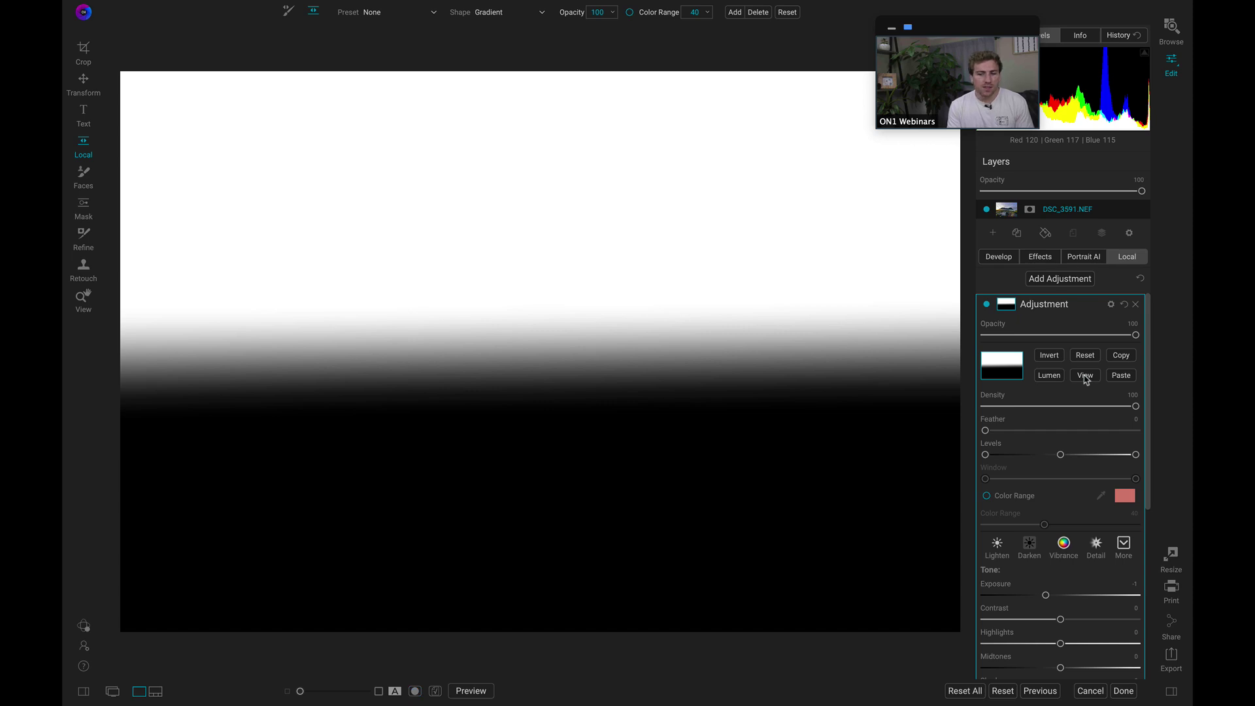
{"action": "left_click", "coordinate": [1085, 376]}
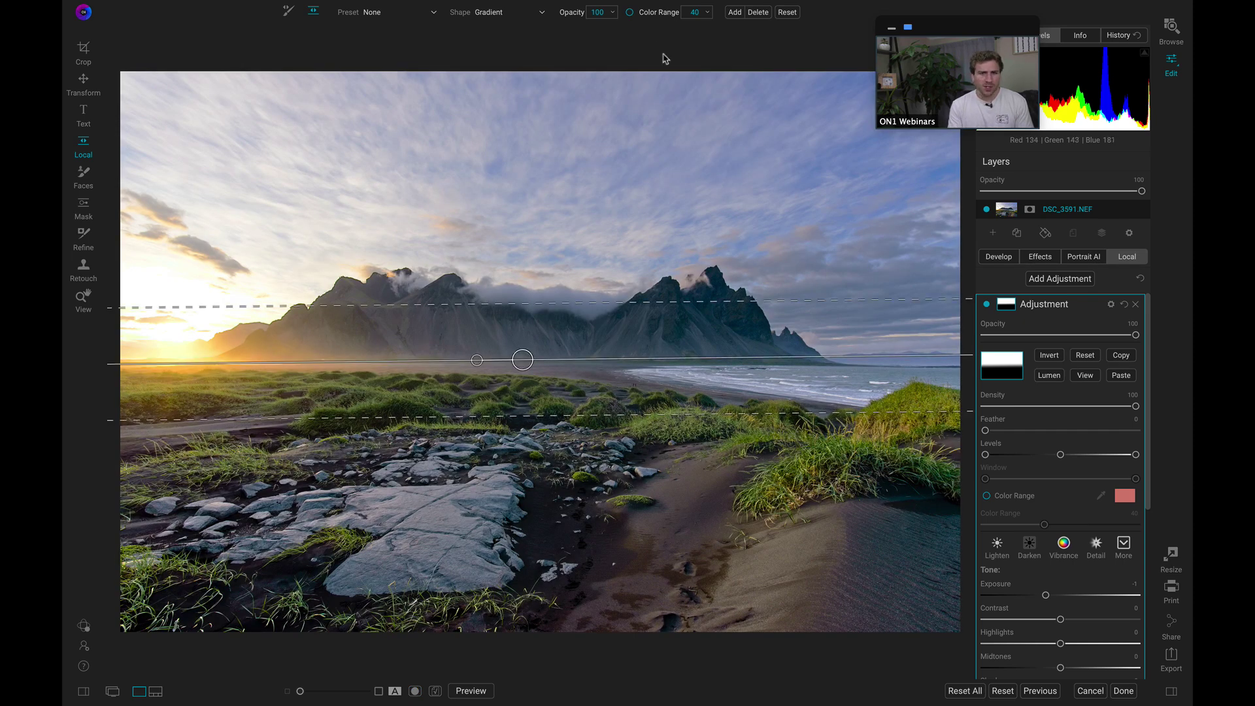
- Enable Color Range on the gradient mask and sample the light sky tone
{"action": "left_click", "coordinate": [629, 13]}
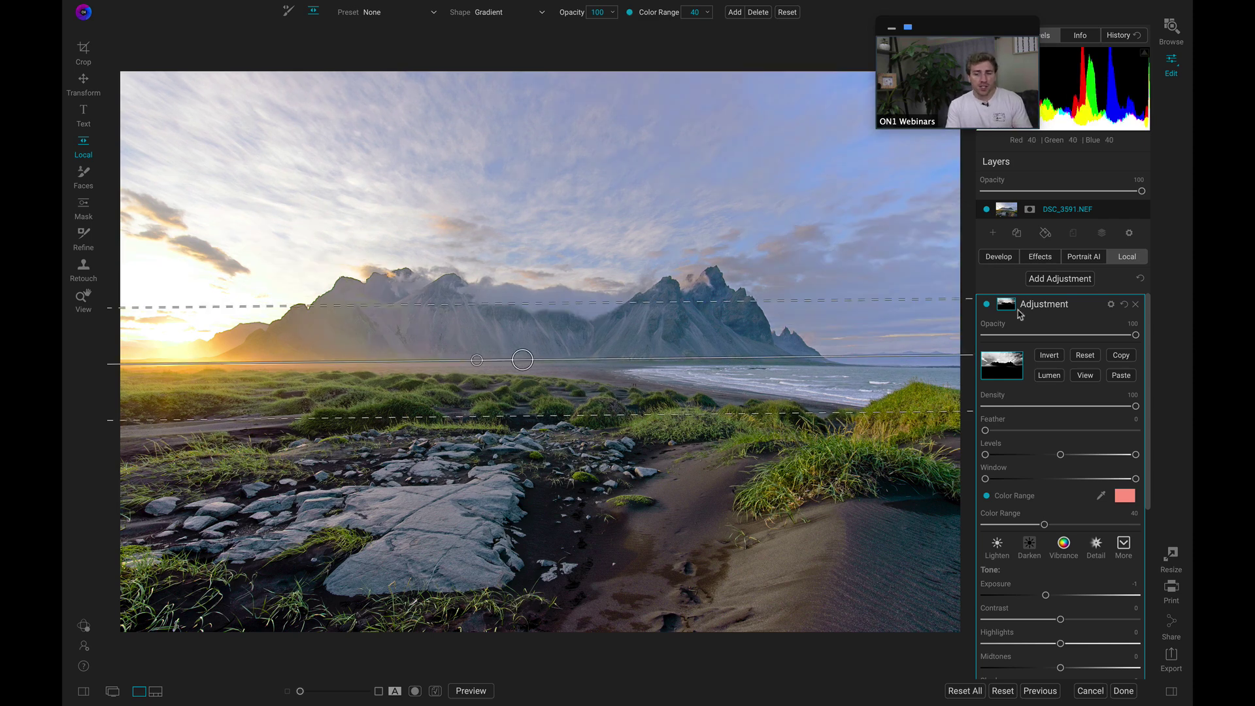
{"action": "left_click", "coordinate": [1085, 377]}
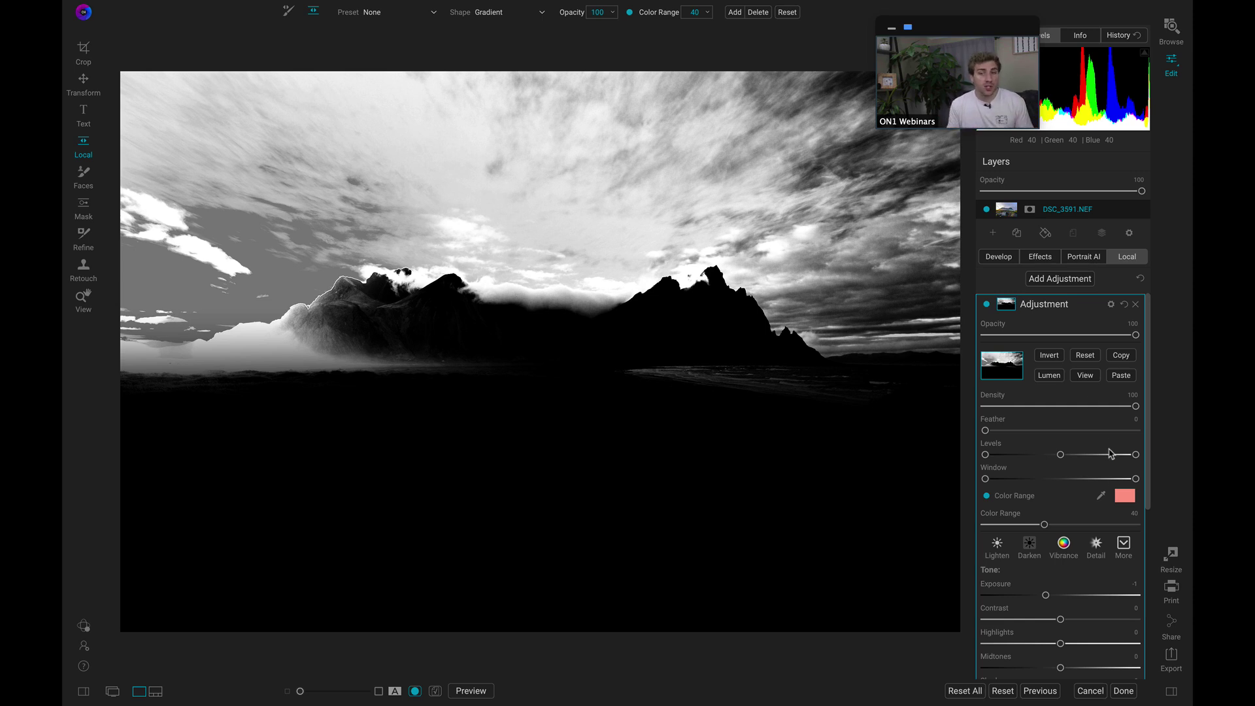
{"action": "left_click", "coordinate": [335, 126]}
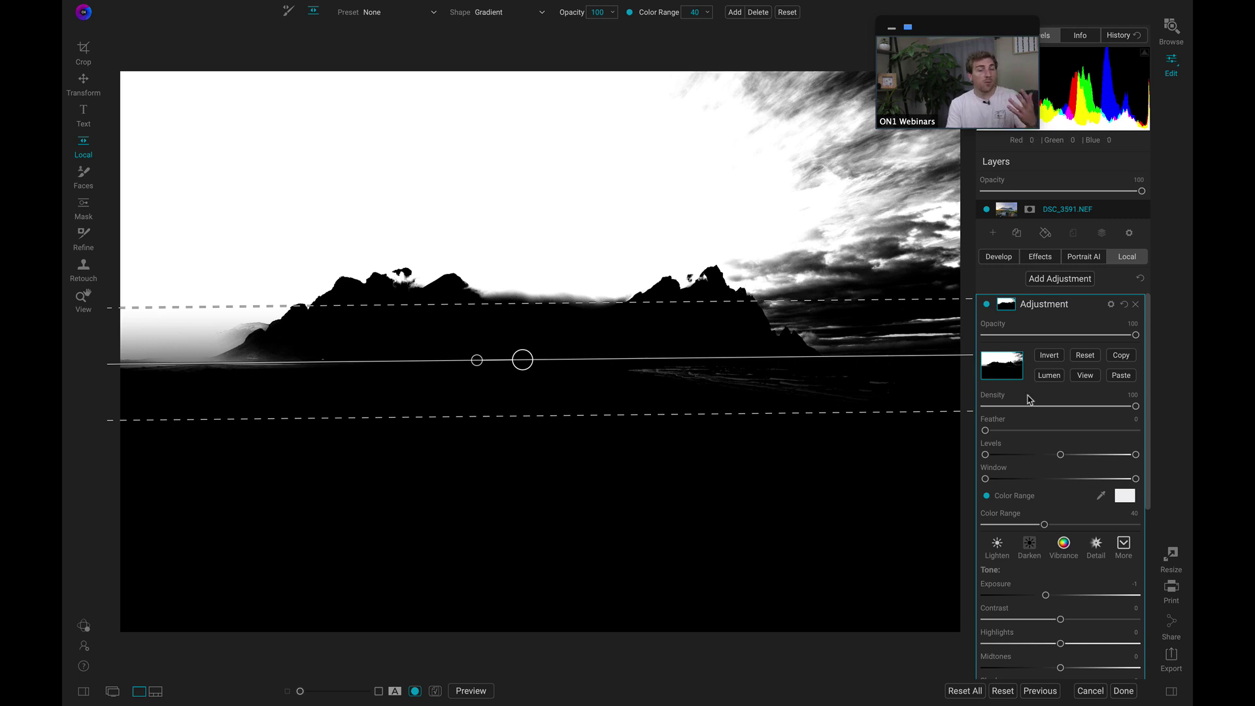
{"action": "left_click", "coordinate": [1090, 377]}
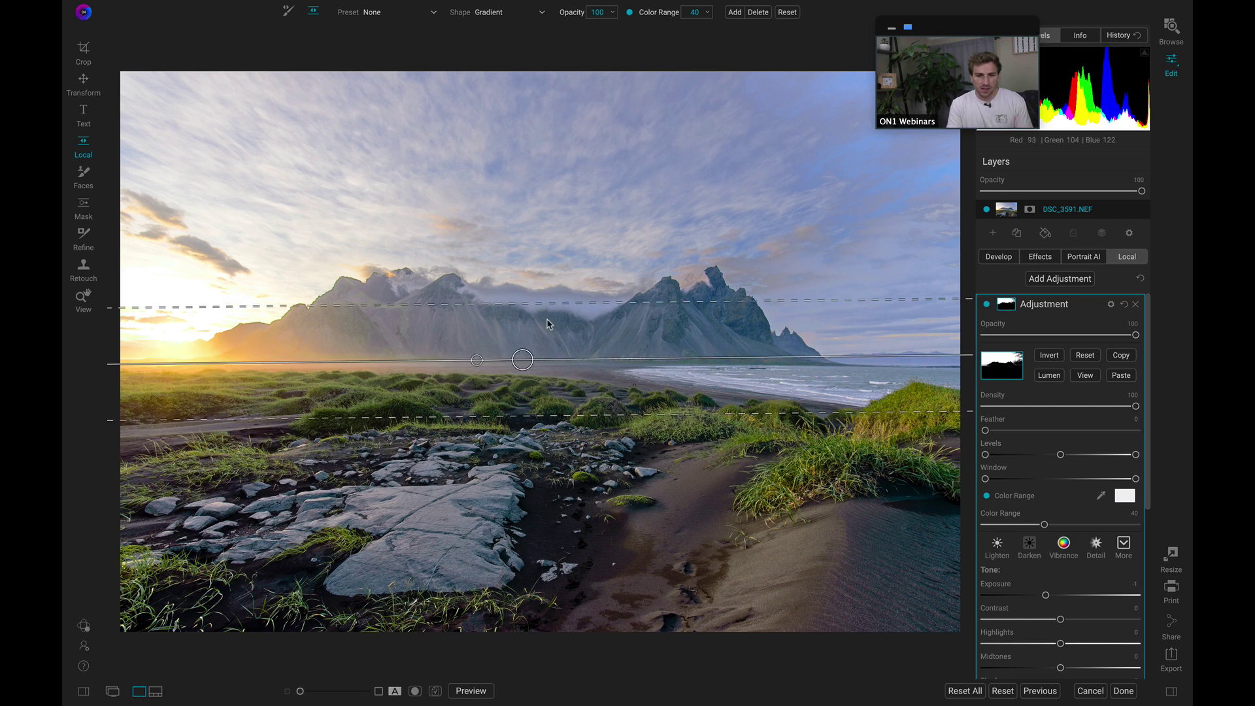
{"action": "left_click", "coordinate": [988, 306]}
{"action": "left_click", "coordinate": [987, 305]}
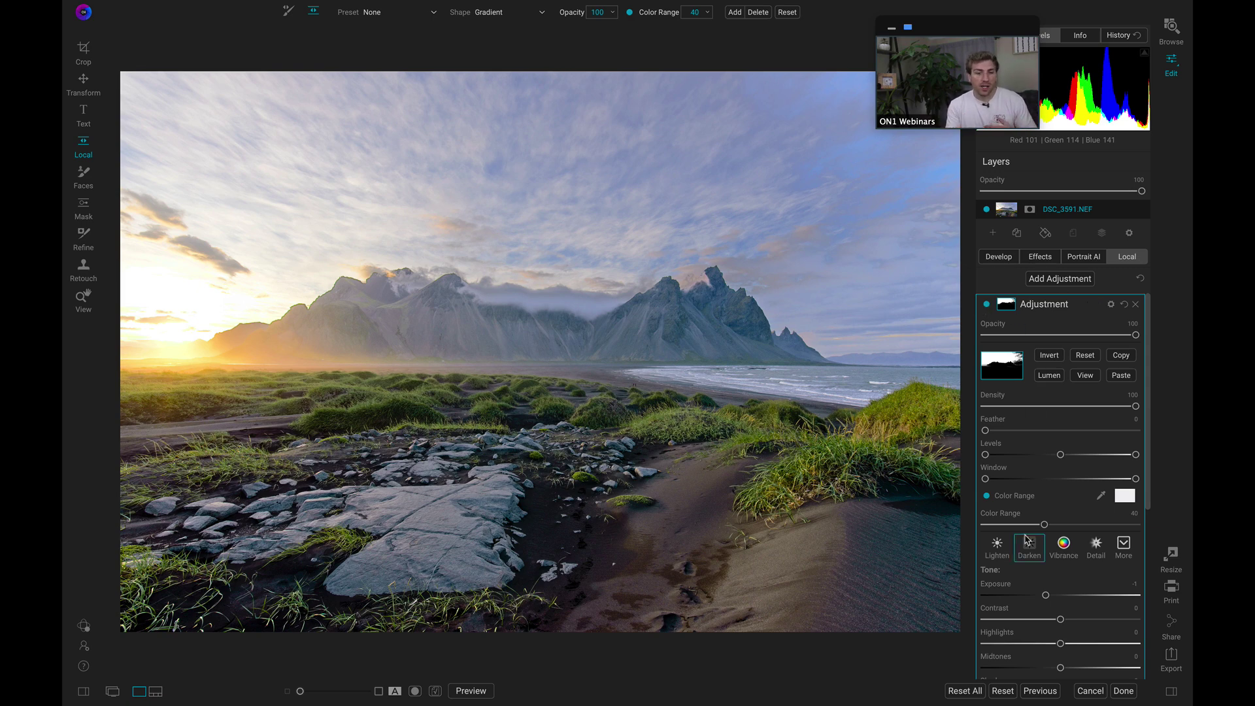
{"action": "left_click", "coordinate": [1086, 376]}
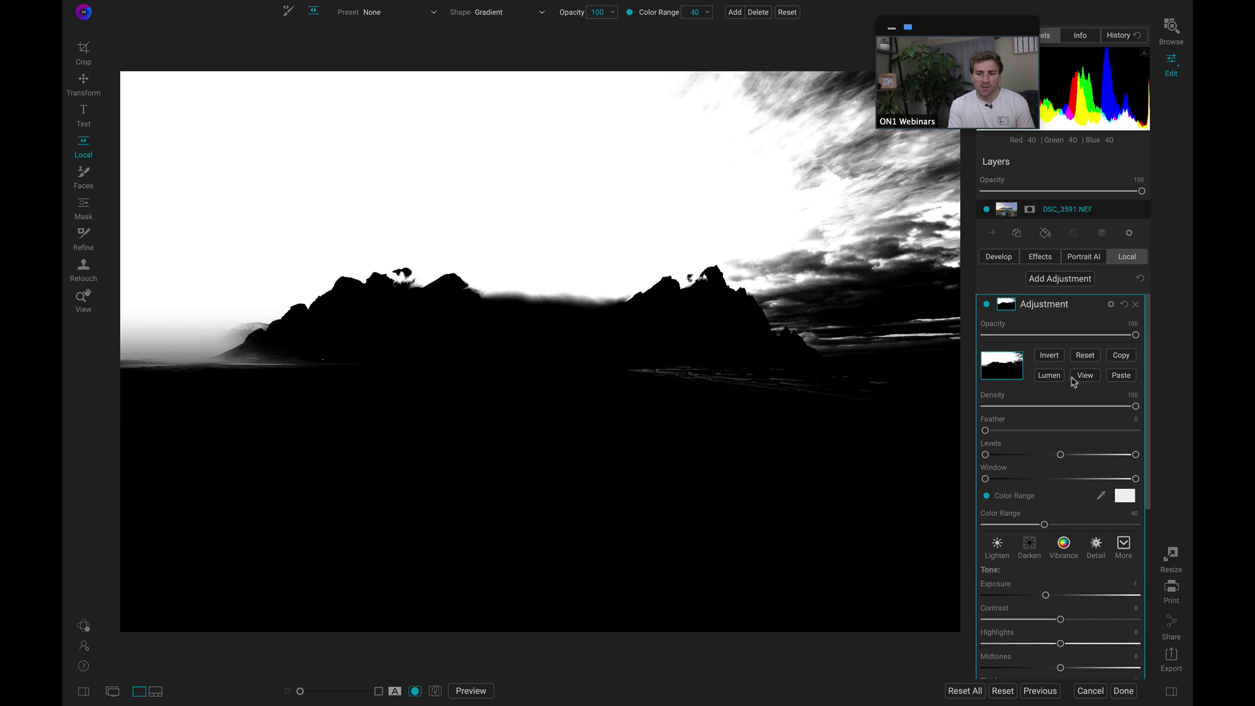
{"action": "left_click", "coordinate": [1092, 379]}
- Feather the mask to 90 at 100% zoom, then compare the adjustment at Fit
{"action": "key", "text": "z"}
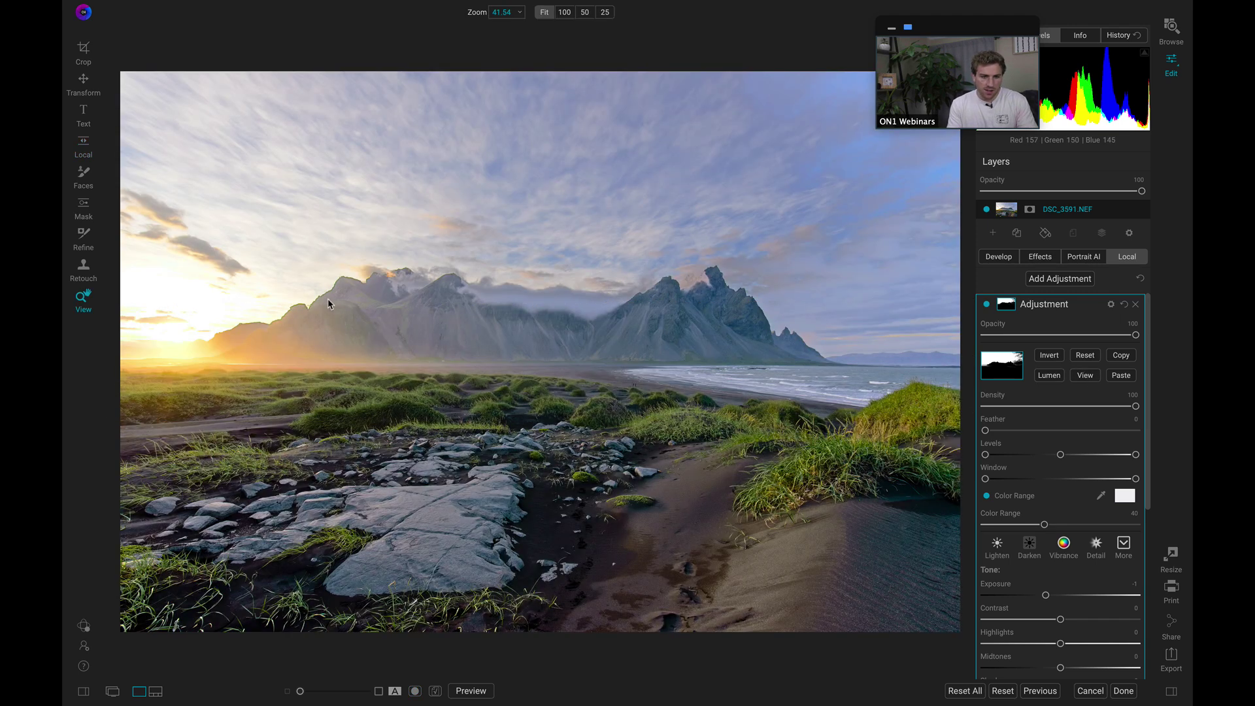
{"action": "left_click", "coordinate": [325, 301]}
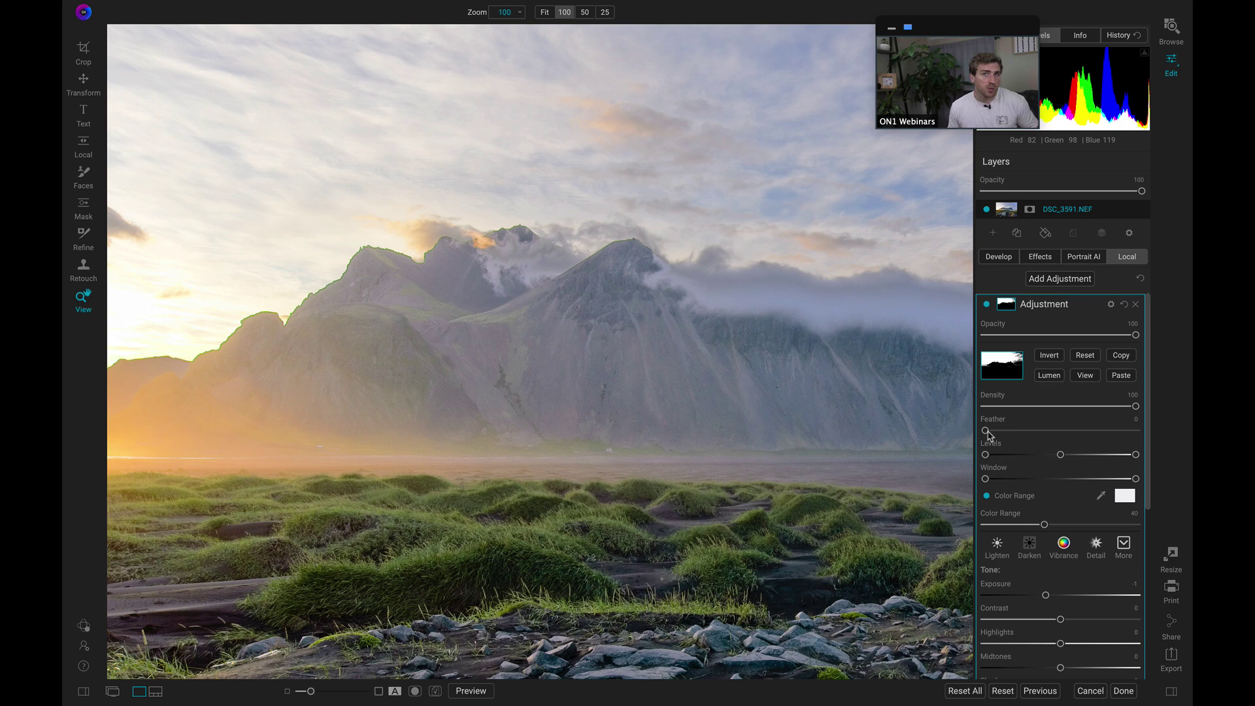
{"action": "left_click_drag", "start_coordinate": [992, 435], "coordinate": [1120, 450]}
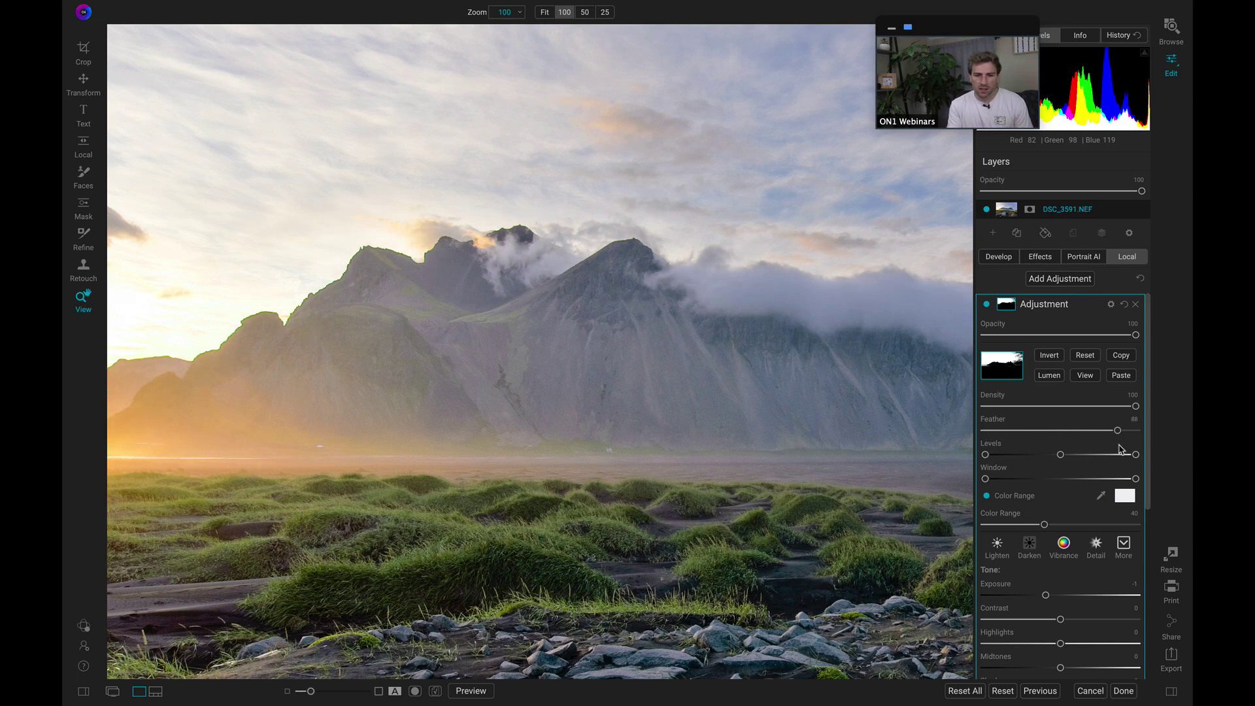
{"action": "left_click", "coordinate": [601, 329]}
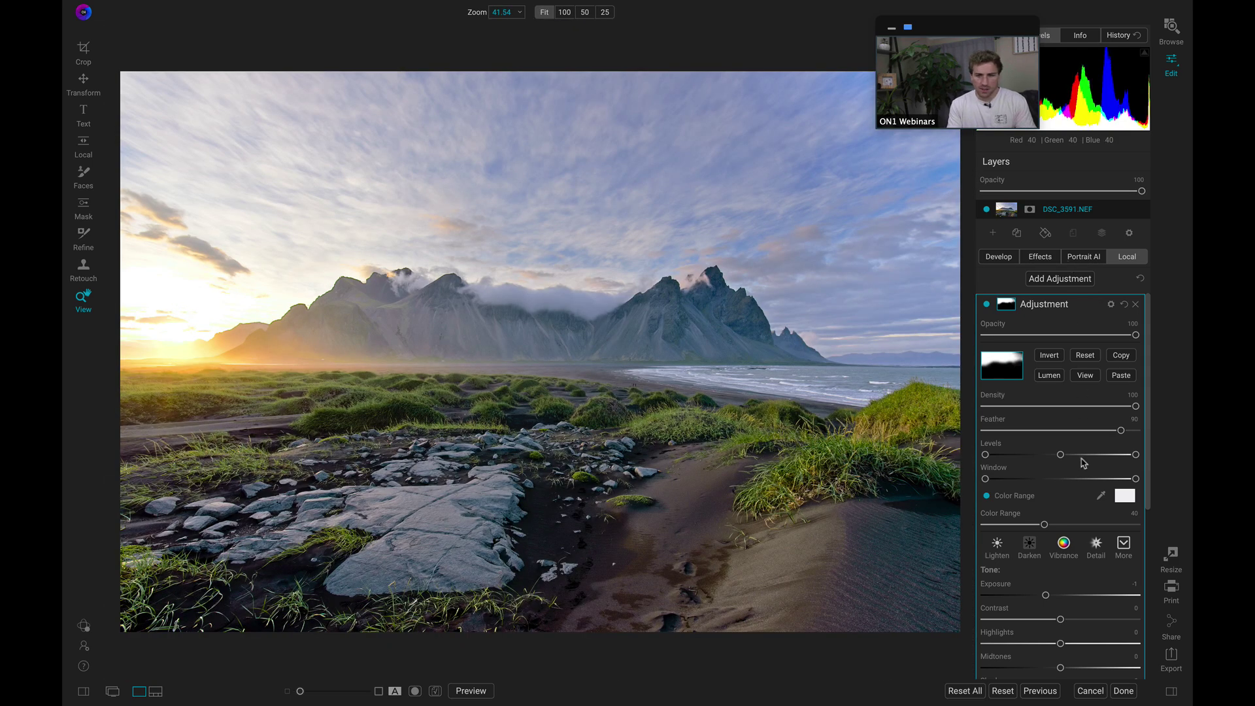
{"action": "left_click", "coordinate": [987, 304]}
{"action": "left_click", "coordinate": [987, 305]}
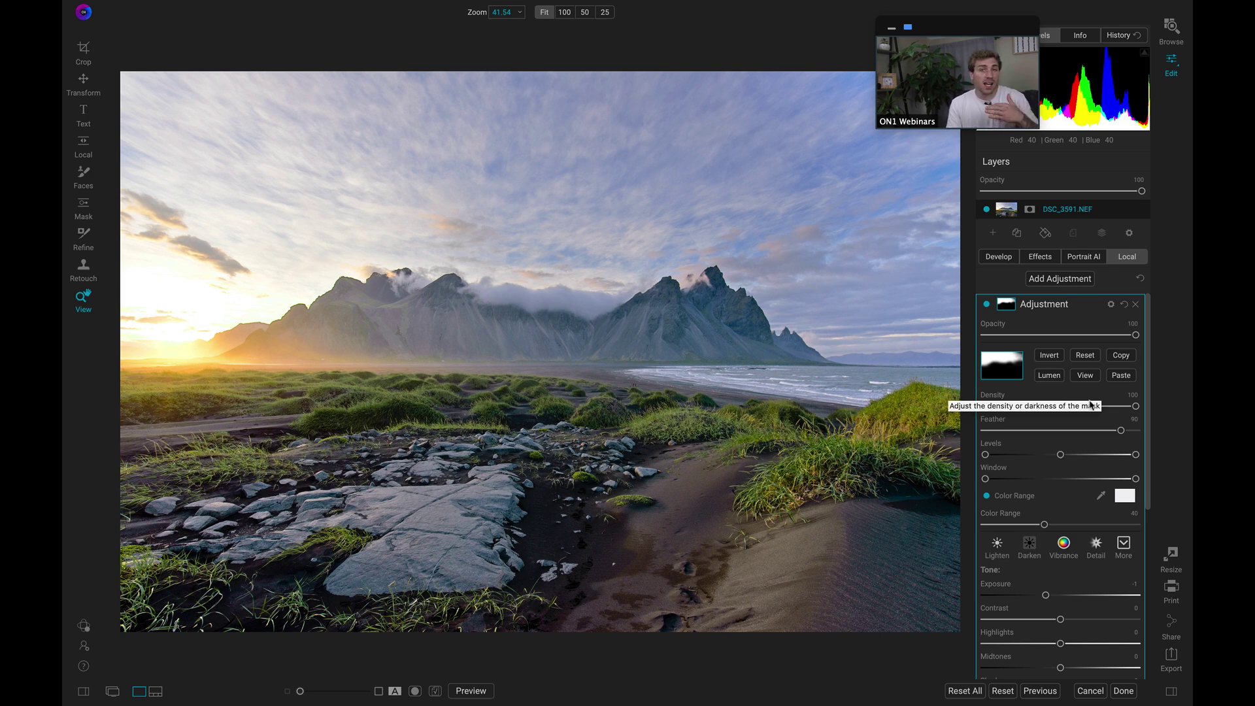
- Raise the sky adjustment's Contrast to 46 and warm its Temperature slightly
{"action": "left_click", "coordinate": [987, 305]}
{"action": "left_click", "coordinate": [986, 306]}
{"action": "scroll", "coordinate": [1046, 405], "scroll_direction": "down", "scroll_amount": 3}
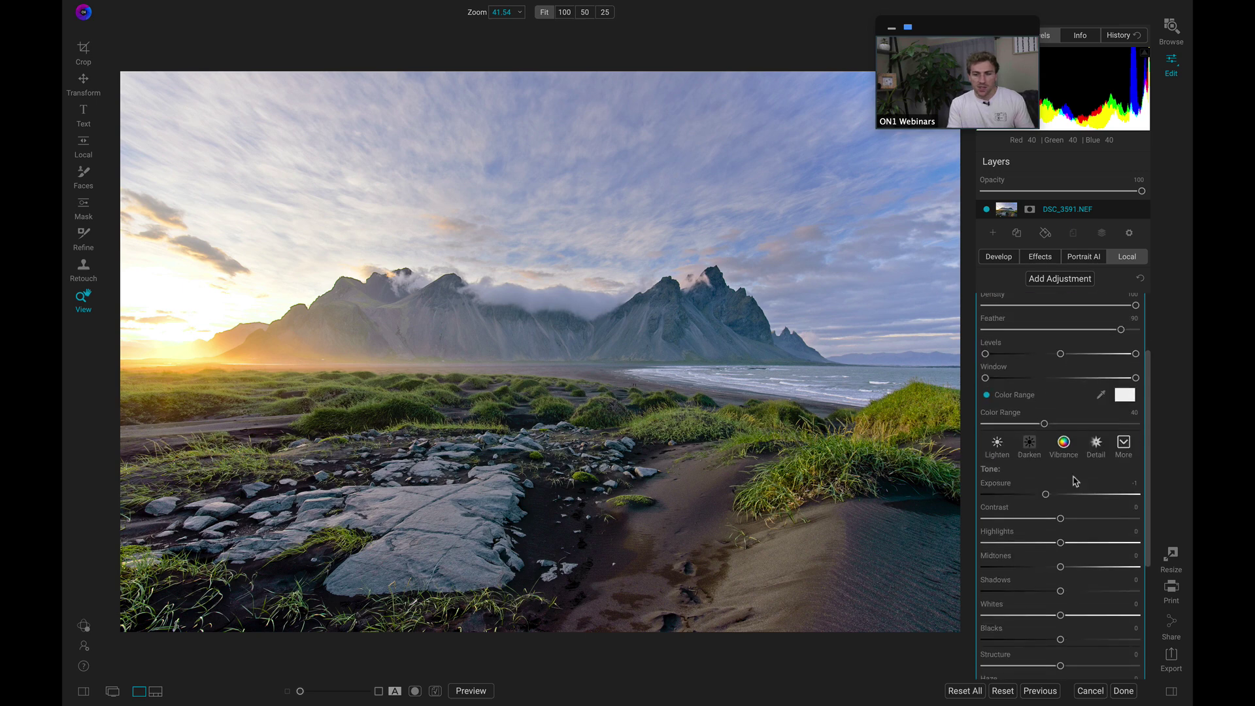
{"action": "left_click_drag", "start_coordinate": [1060, 518], "coordinate": [1095, 520]}
{"action": "scroll", "coordinate": [1099, 526], "scroll_direction": "down", "scroll_amount": 6}
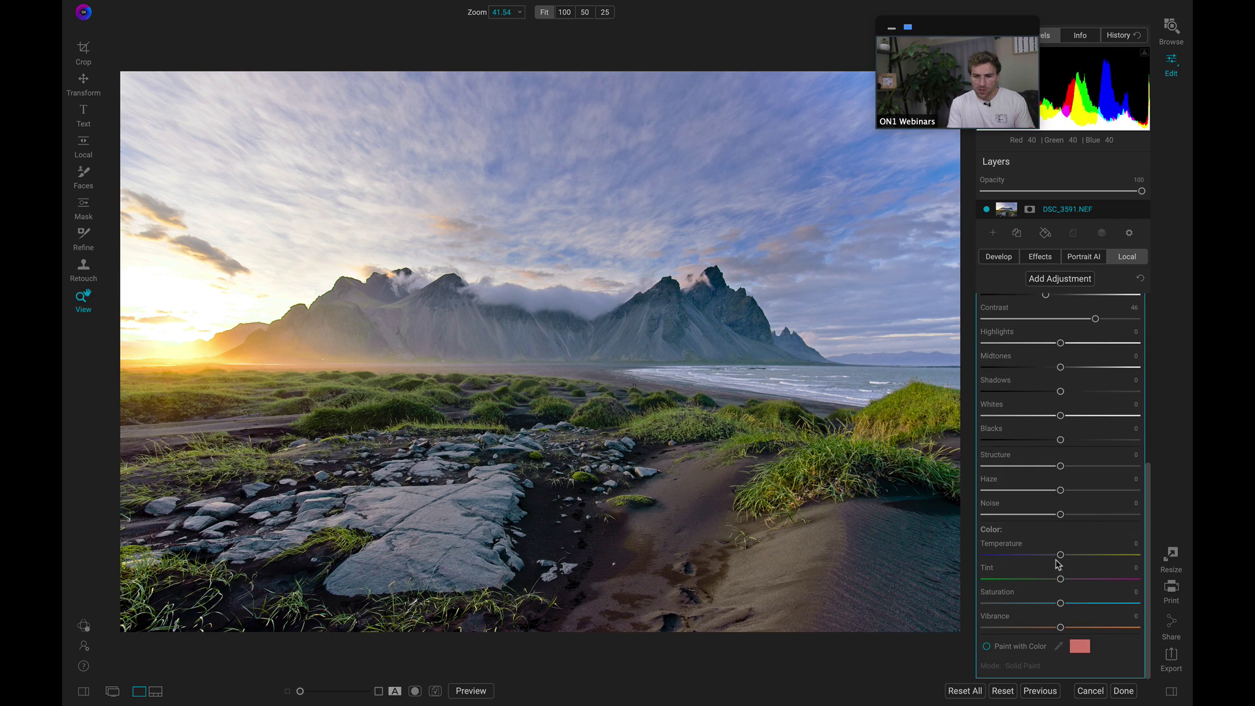
{"action": "left_click_drag", "start_coordinate": [1063, 559], "coordinate": [1069, 559]}
{"action": "left_click_drag", "start_coordinate": [1067, 557], "coordinate": [1070, 557]}
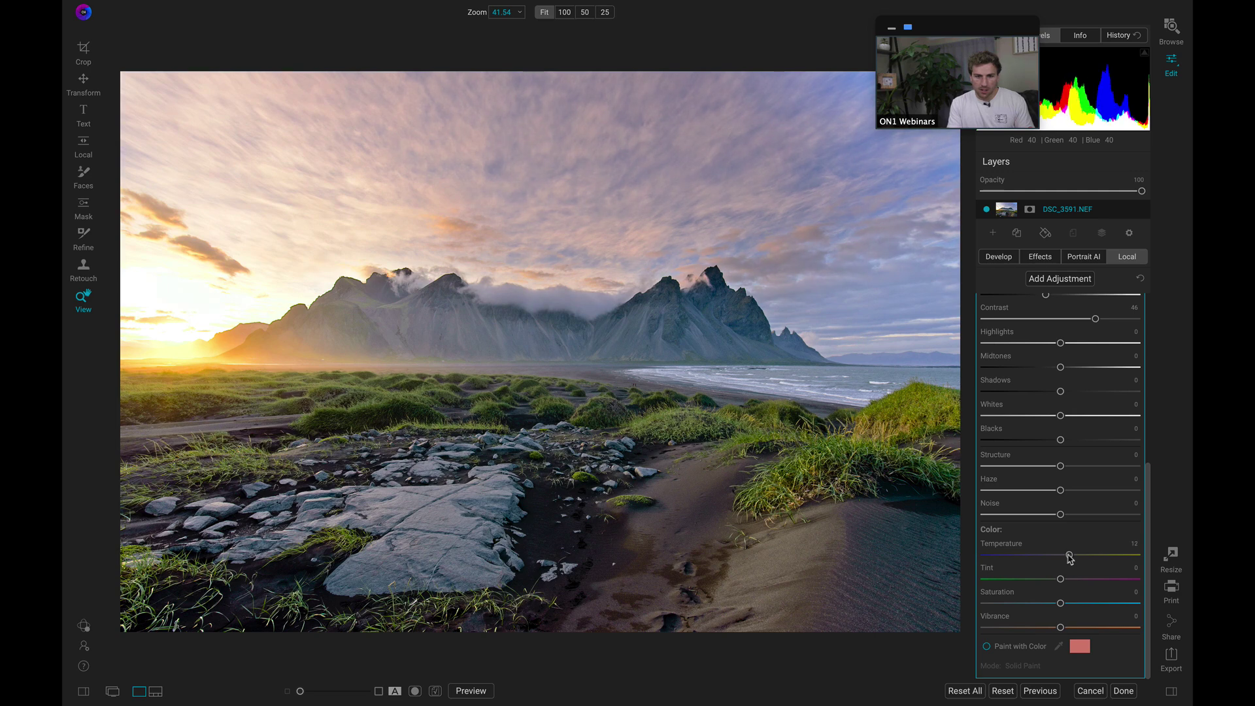
- Compare the sky adjustment on and off and against the unedited original
{"action": "scroll", "coordinate": [1072, 580], "scroll_direction": "up", "scroll_amount": 5}
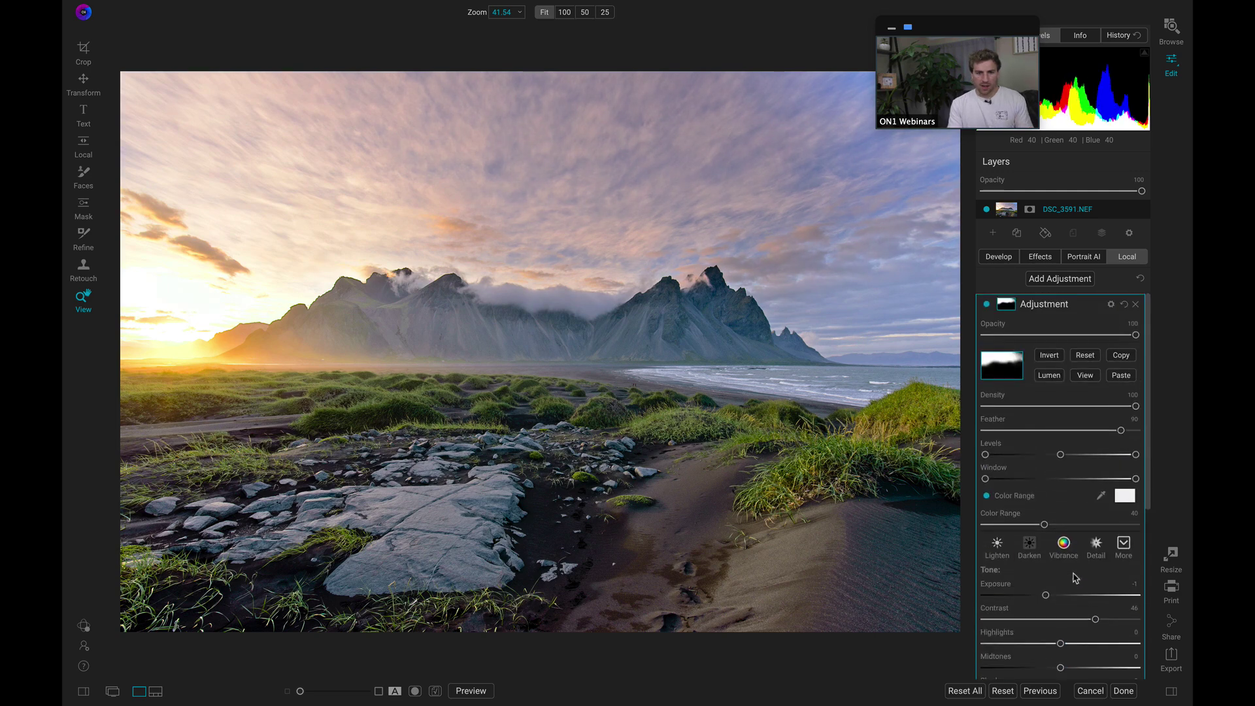
{"action": "left_click", "coordinate": [986, 305]}
{"action": "left_click", "coordinate": [986, 304]}
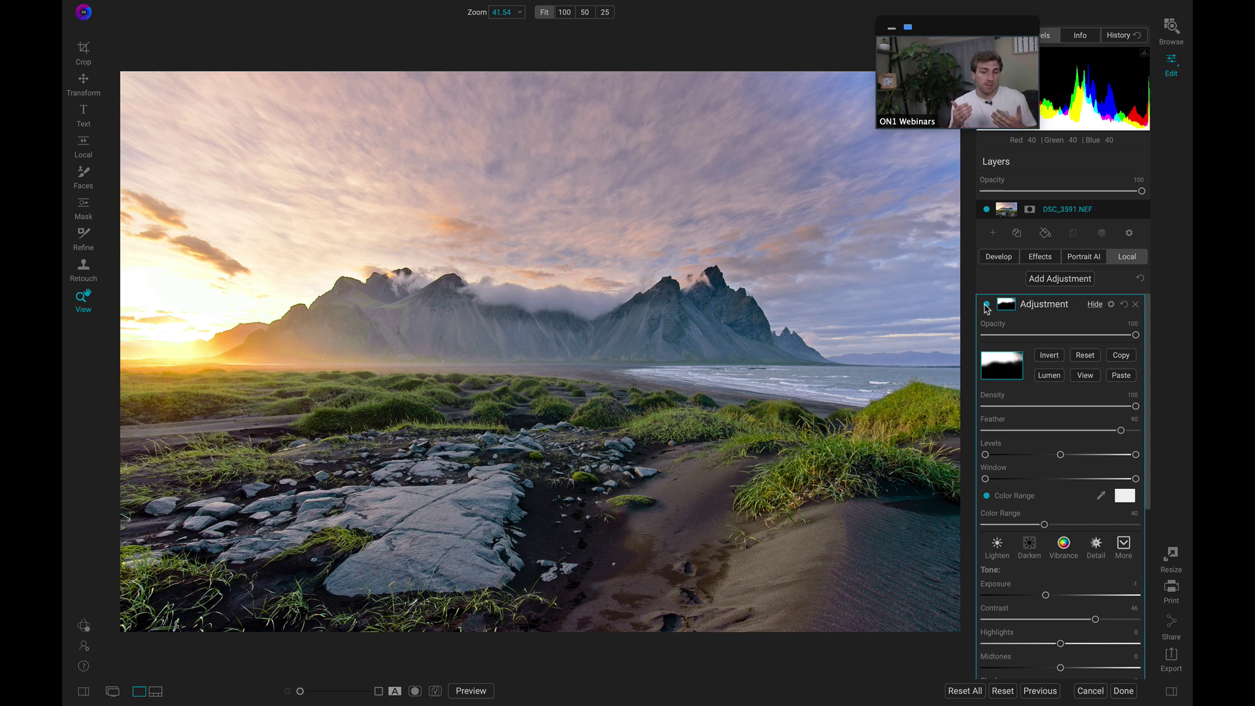
{"action": "left_click", "coordinate": [986, 305]}
{"action": "left_click", "coordinate": [986, 305]}
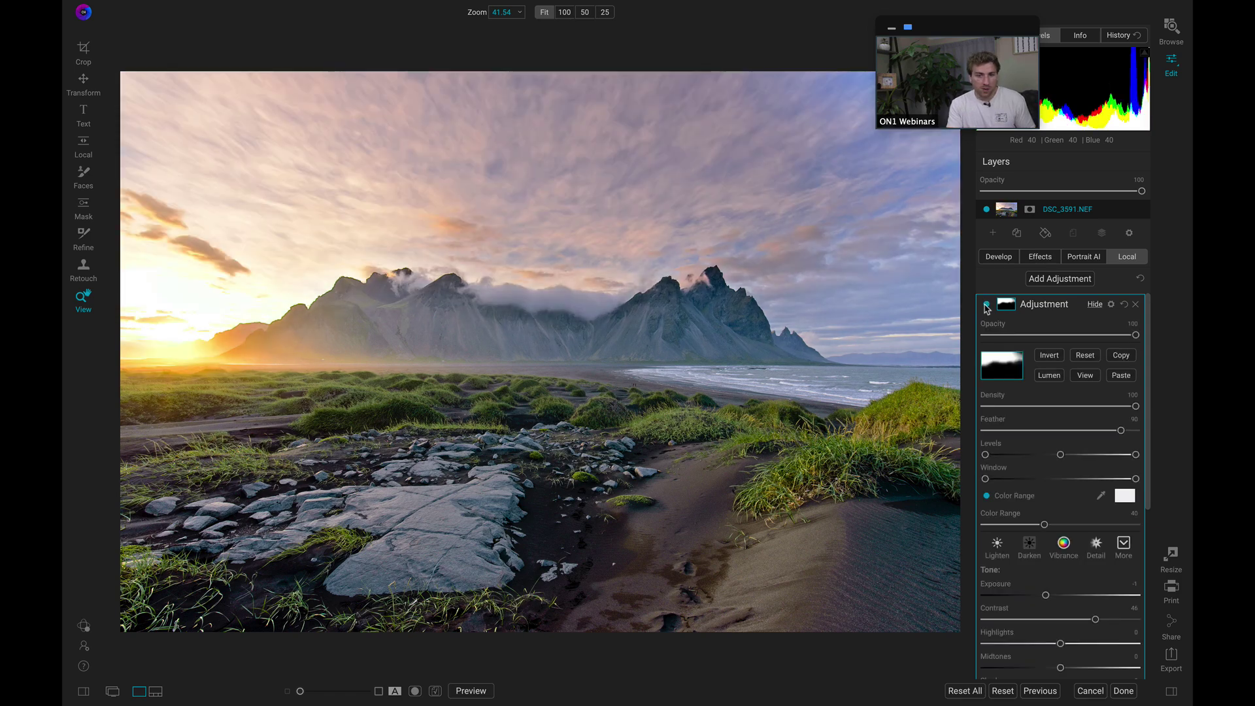
{"action": "key", "text": "backslash"}
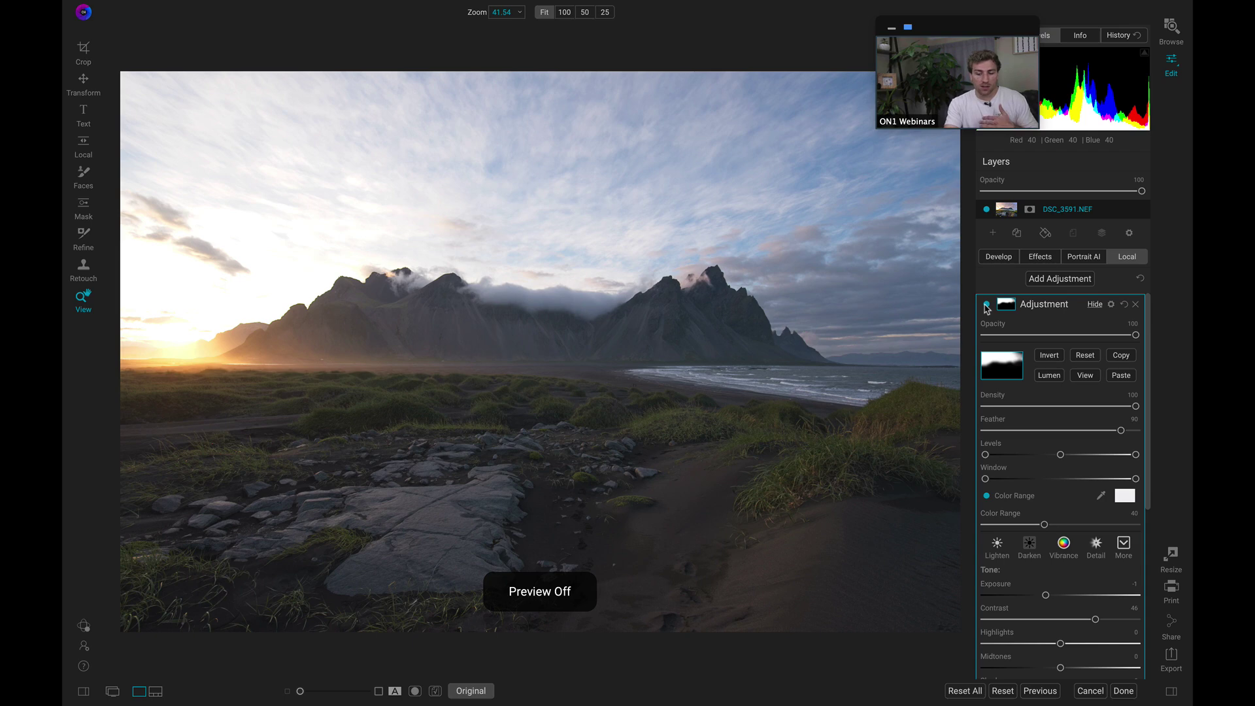
{"action": "key", "text": "backslash"}
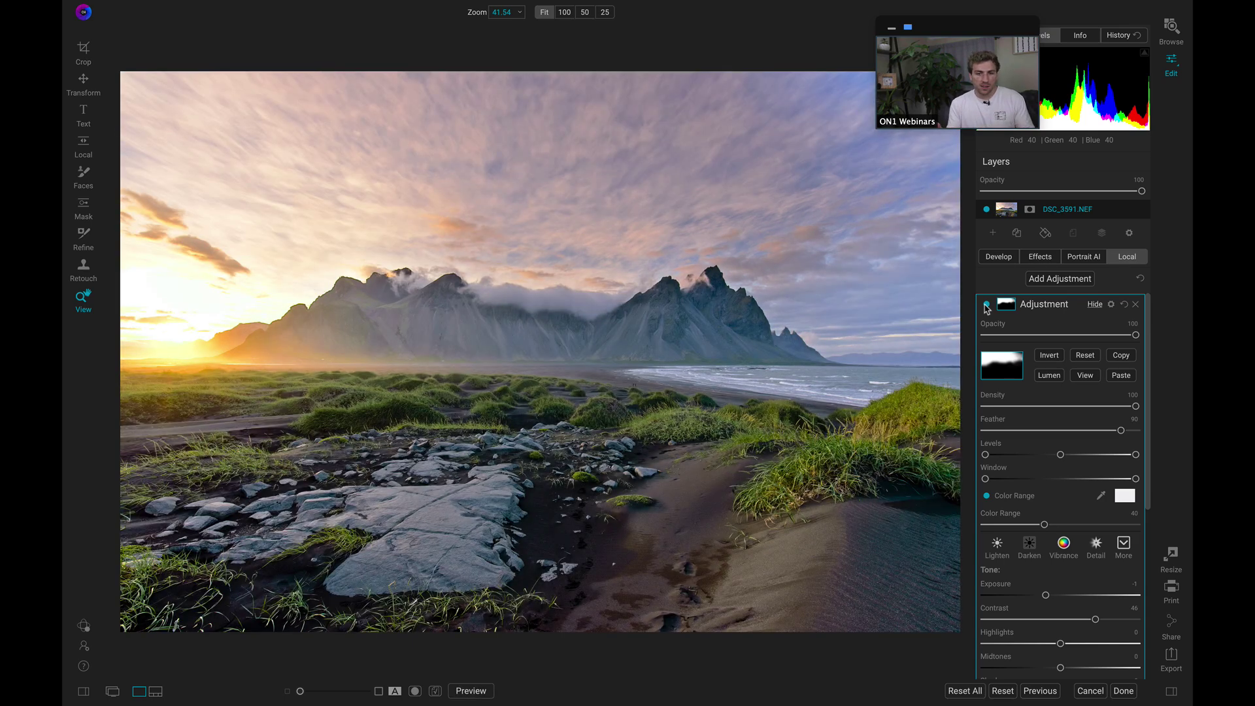
- Lower the sky adjustment's opacity to 72 and compare it on and off
{"action": "scroll", "coordinate": [1068, 594], "scroll_direction": "down", "scroll_amount": 2}
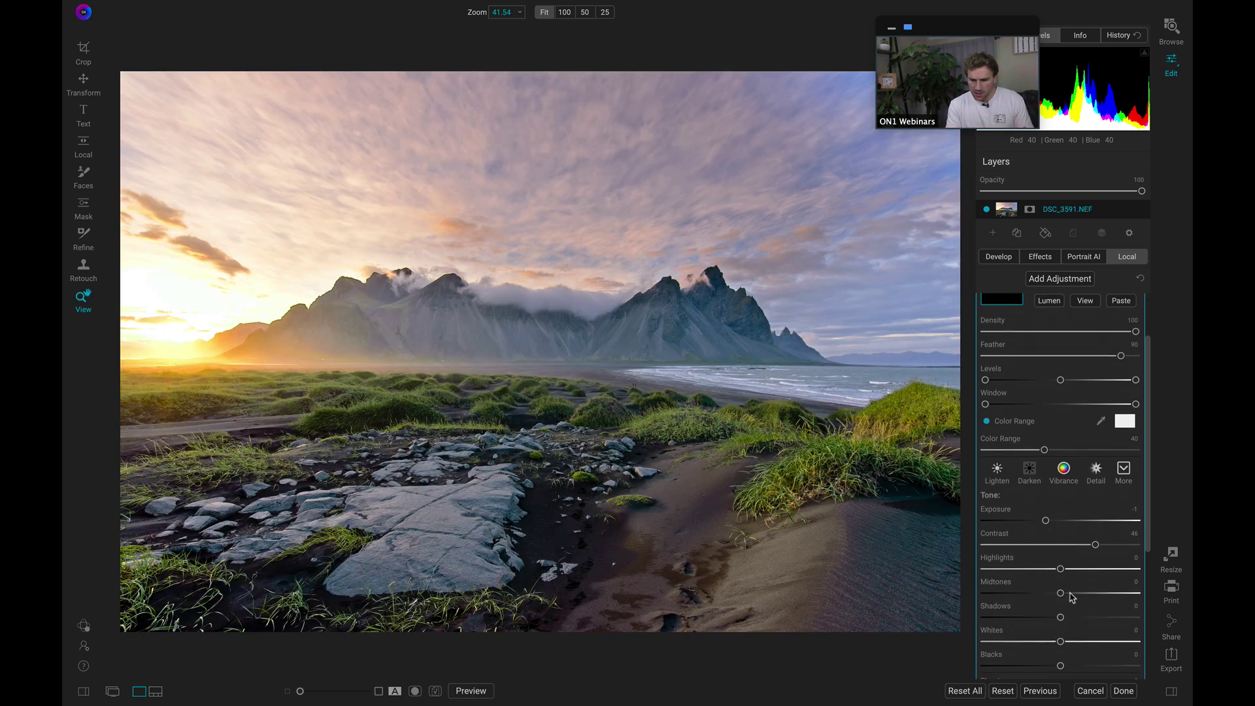
{"action": "scroll", "coordinate": [1097, 407], "scroll_direction": "up", "scroll_amount": 2}
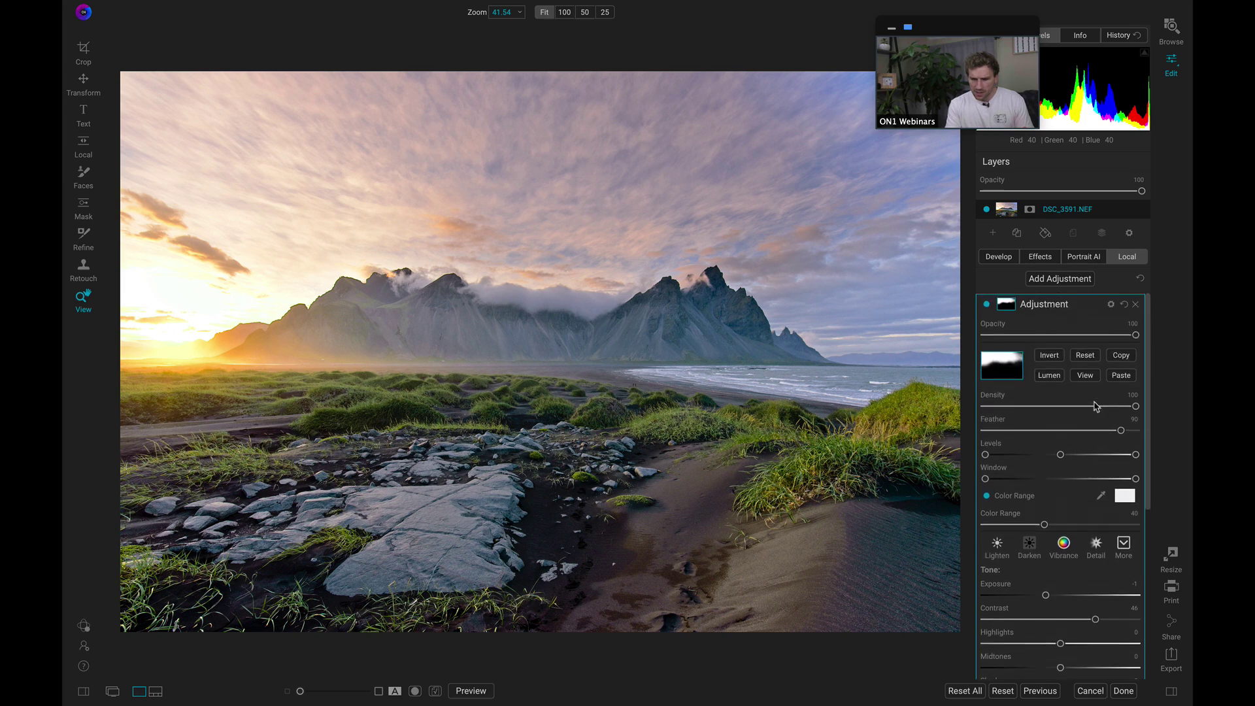
{"action": "left_click_drag", "start_coordinate": [1136, 338], "coordinate": [1093, 338]}
{"action": "left_click", "coordinate": [986, 305]}
{"action": "left_click", "coordinate": [987, 305]}
- Raise the sky adjustment's Whites to 10 and compare with the preview off and on
{"action": "scroll", "coordinate": [1081, 585], "scroll_direction": "down", "scroll_amount": 4}
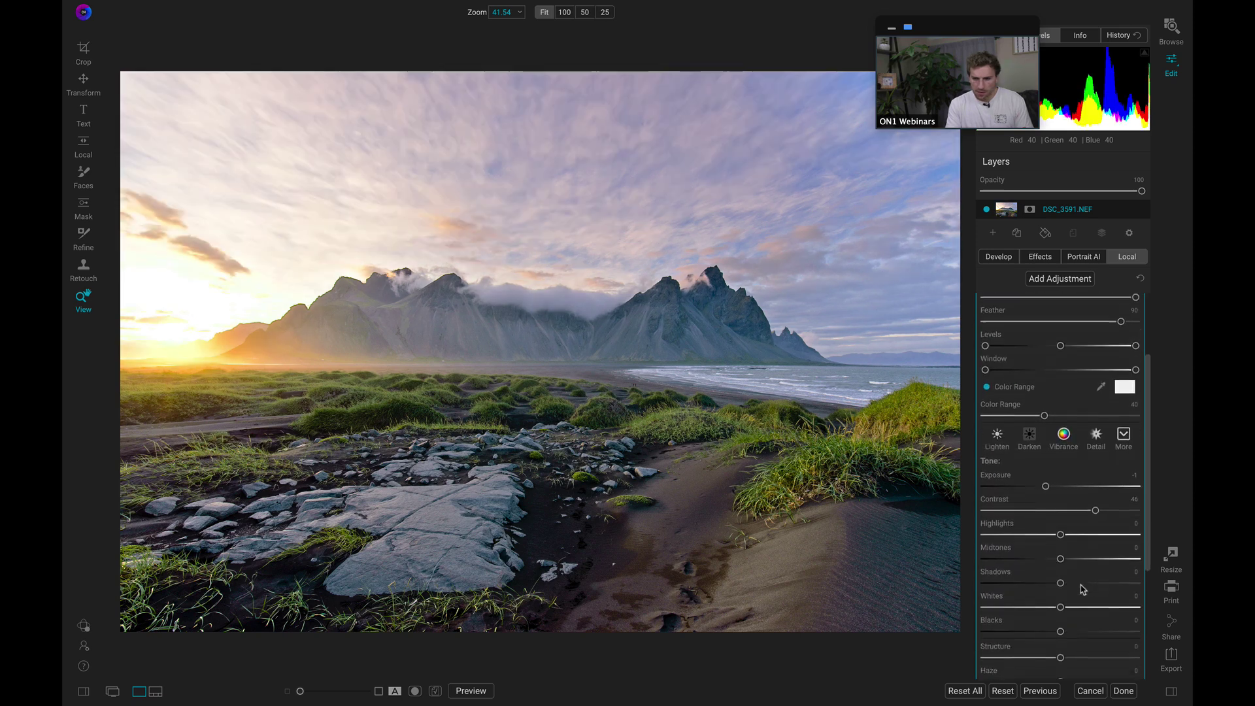
{"action": "scroll", "coordinate": [1067, 578], "scroll_direction": "down", "scroll_amount": 1}
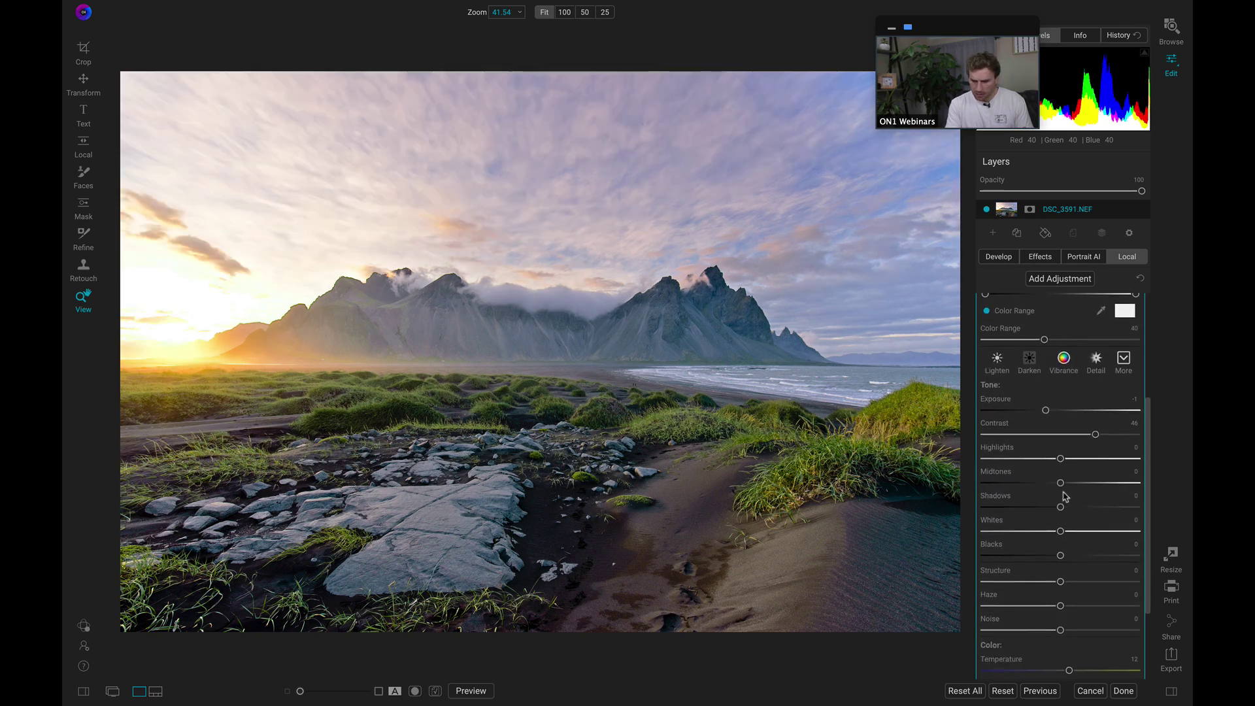
{"action": "left_click_drag", "start_coordinate": [1062, 535], "coordinate": [1067, 532]}
{"action": "scroll", "coordinate": [1068, 533], "scroll_direction": "up", "scroll_amount": 5}
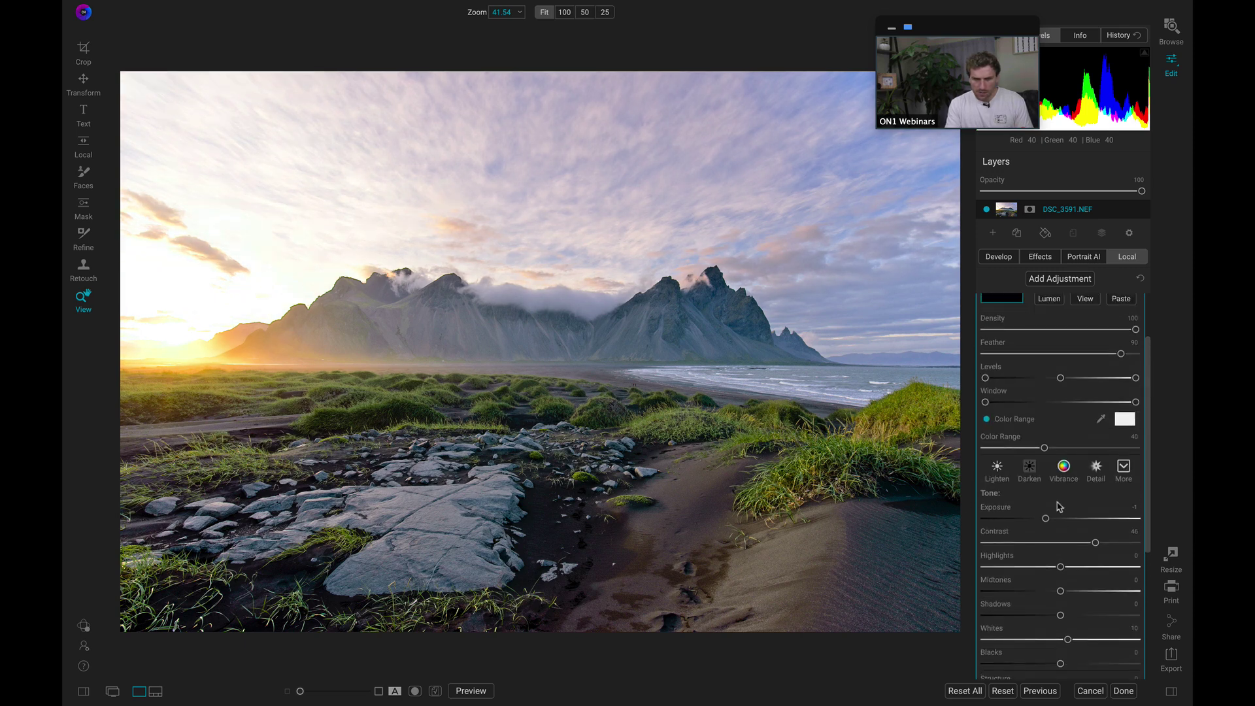
{"action": "left_click", "coordinate": [987, 304]}
{"action": "left_click", "coordinate": [988, 305]}
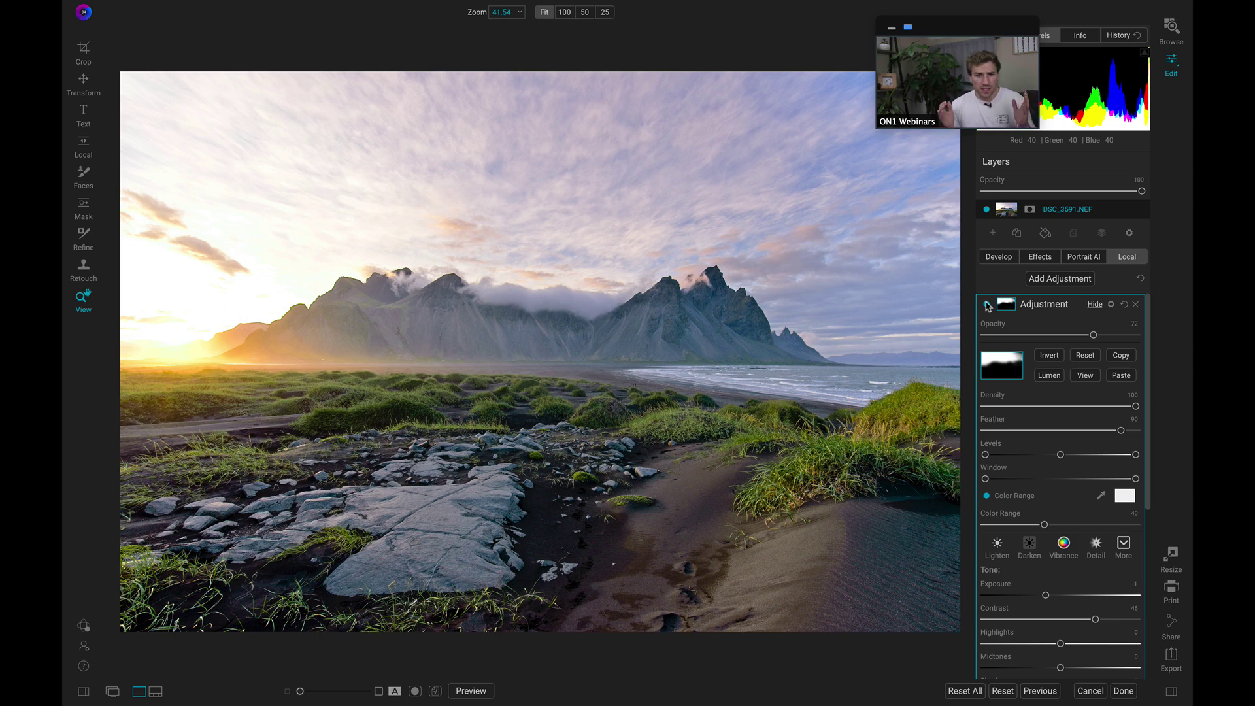
{"action": "key", "text": "ctrl+p"}
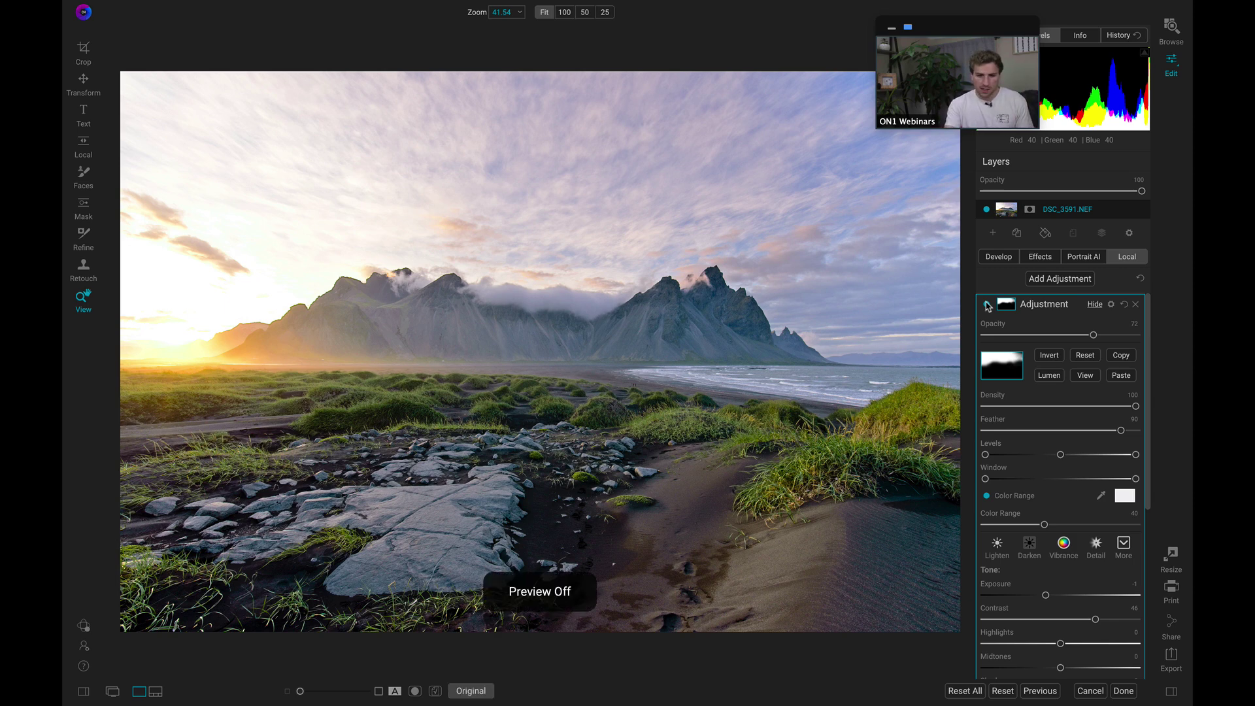
{"action": "key", "text": "ctrl+p"}
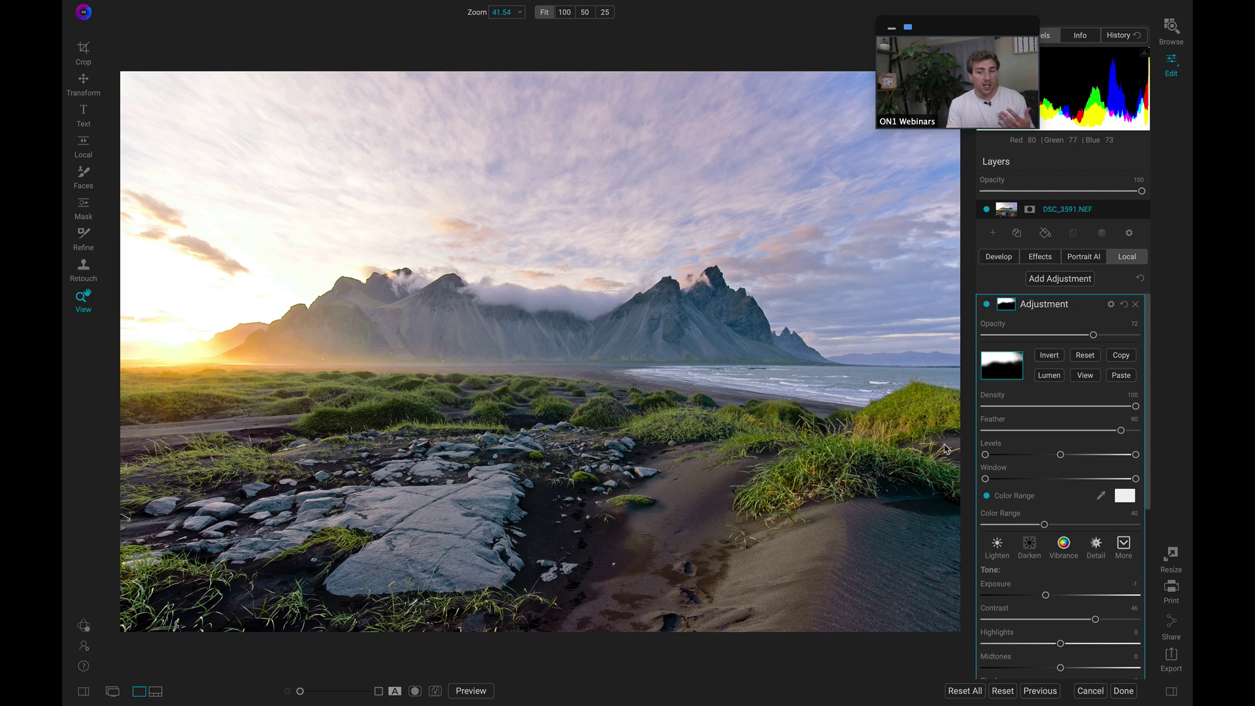
- Add a Color Enhancer filter in the Effects tab, found by searching 'color'
{"action": "left_click", "coordinate": [1048, 257]}
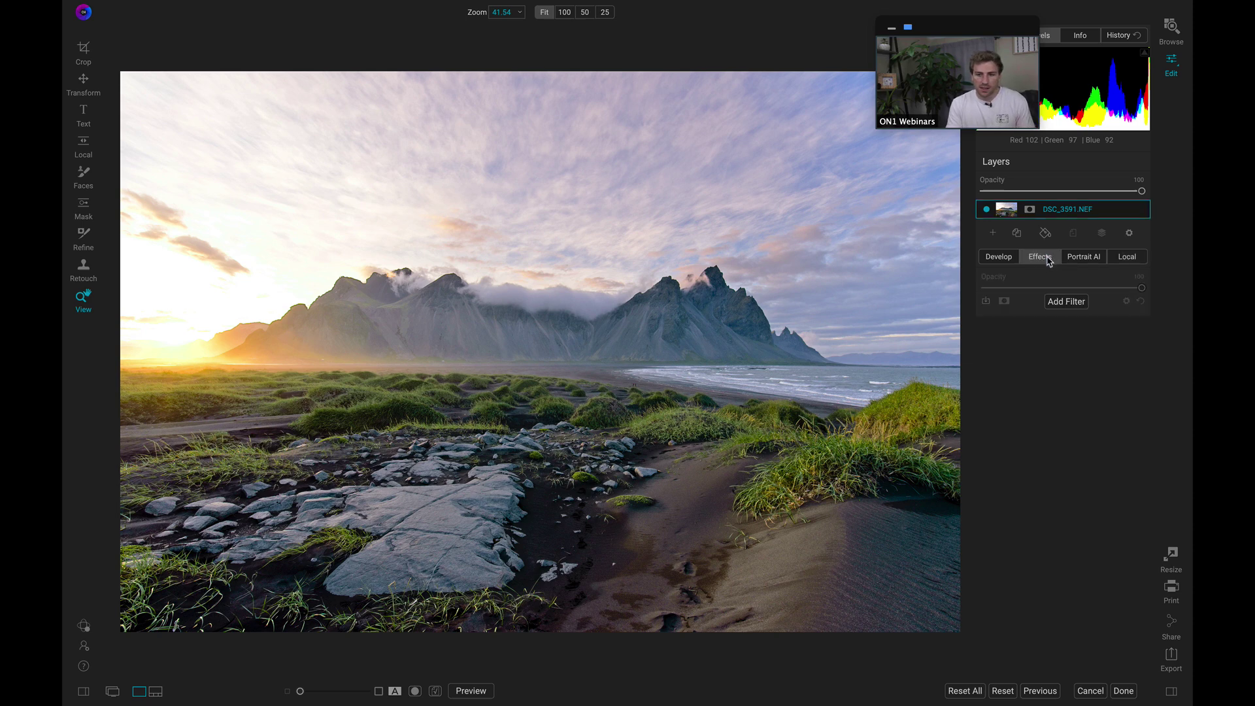
{"action": "left_click", "coordinate": [1067, 302]}
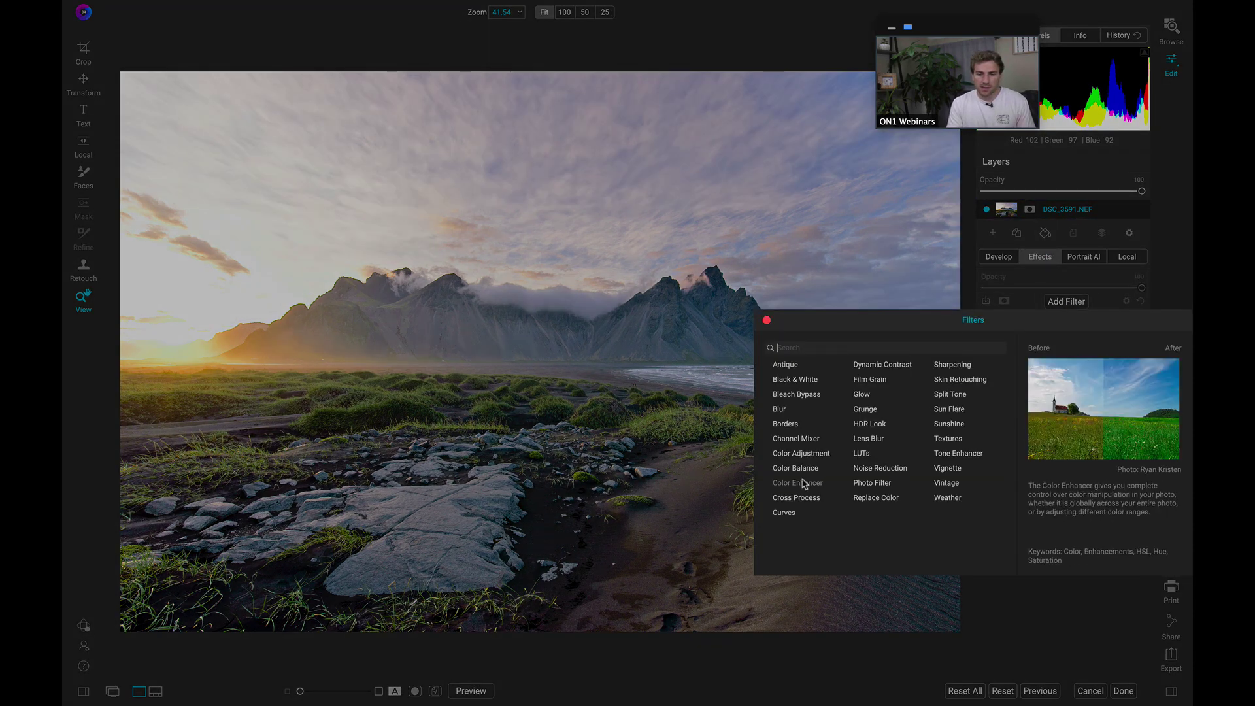
{"action": "left_click", "coordinate": [805, 484]}
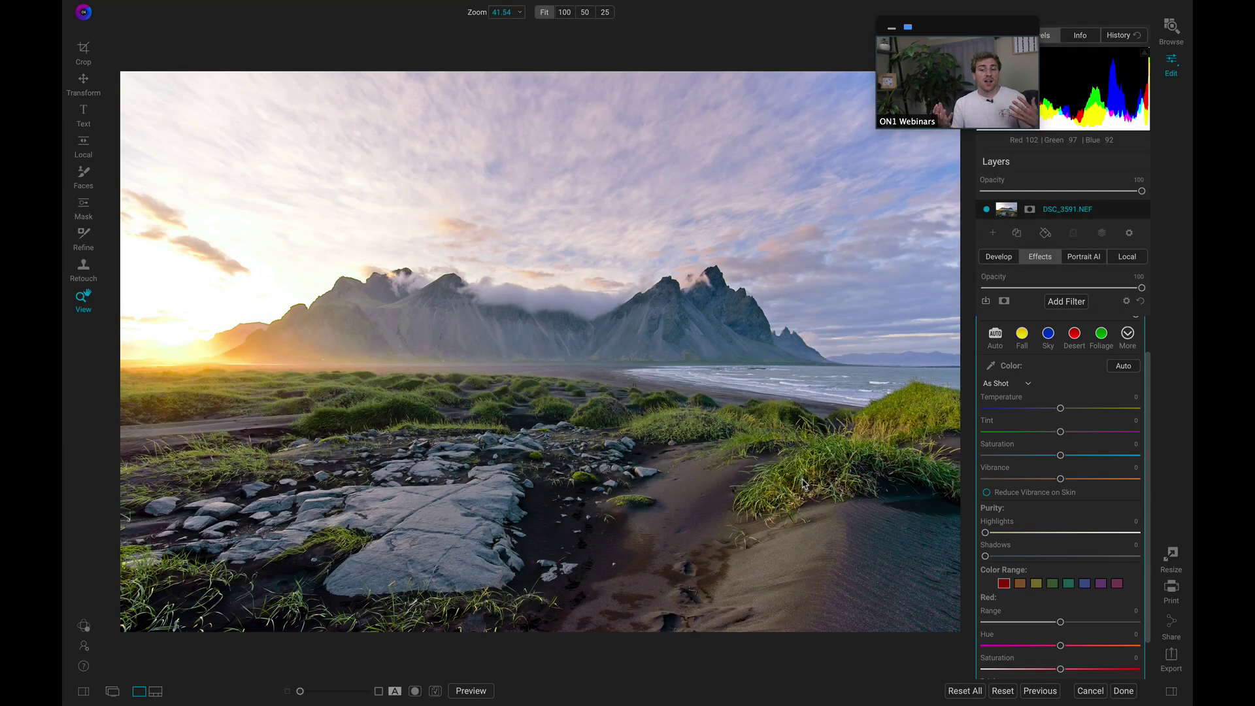
{"action": "scroll", "coordinate": [1012, 459], "scroll_direction": "up", "scroll_amount": 2}
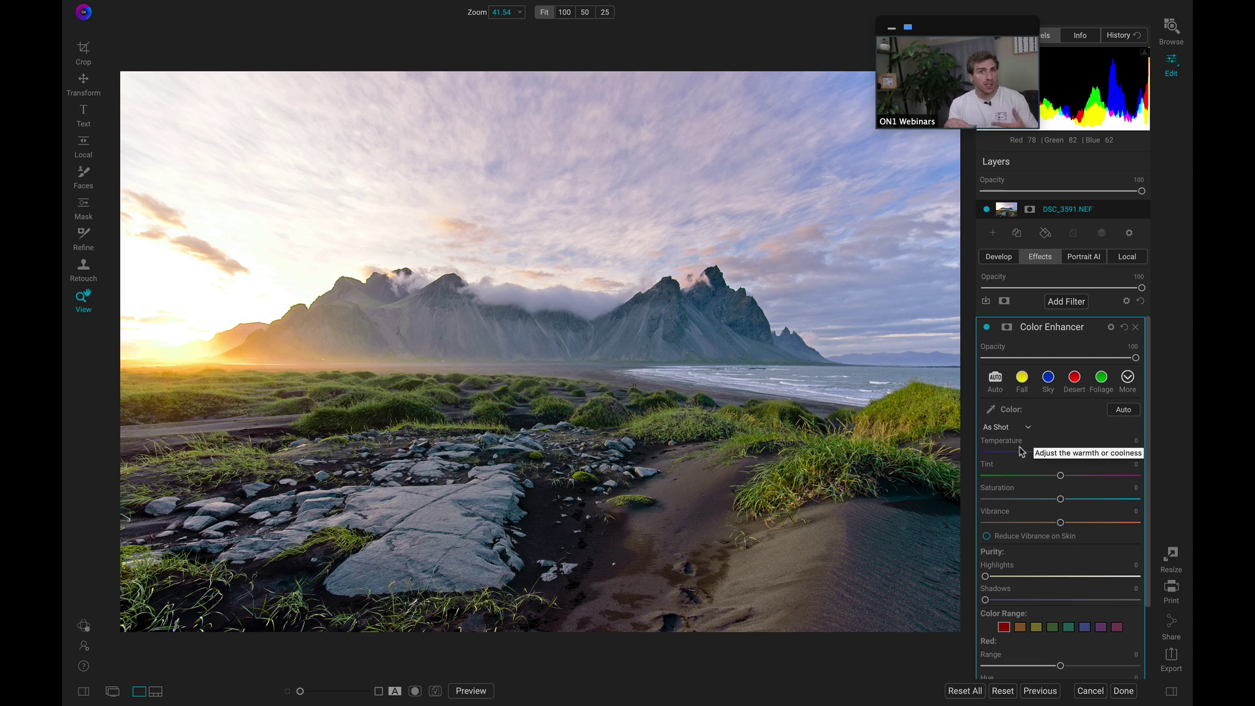
{"action": "left_click", "coordinate": [1071, 304]}
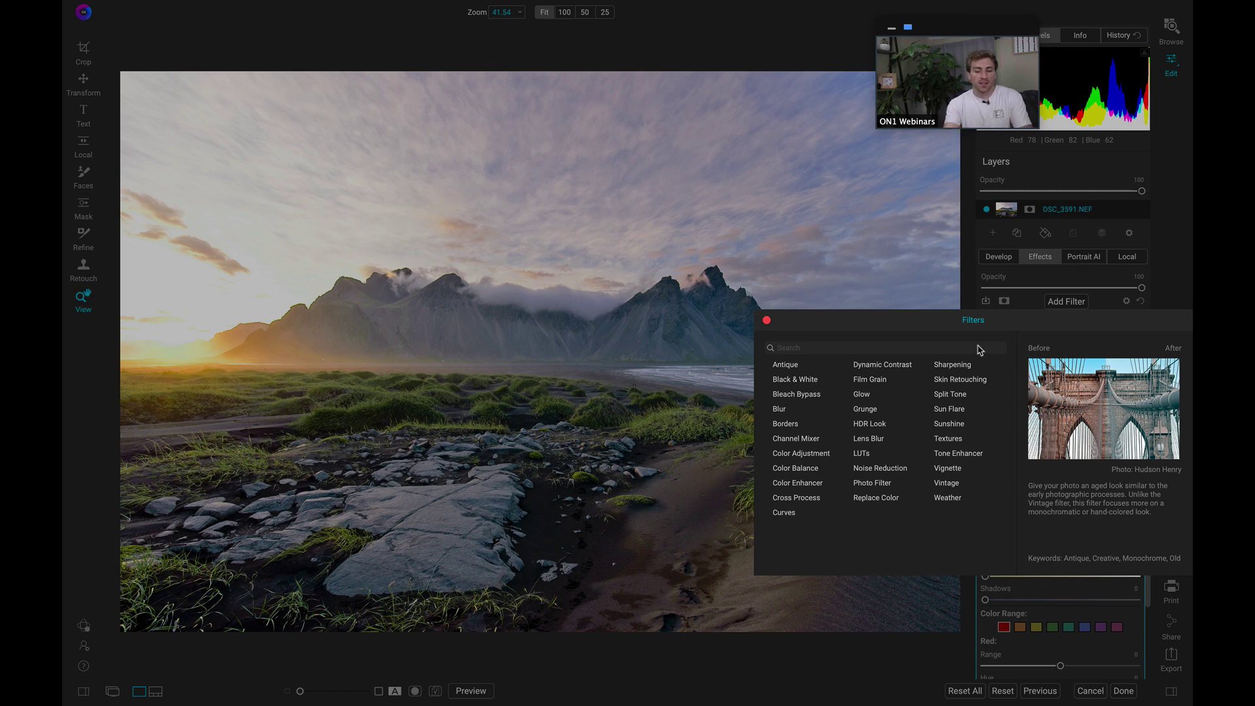
{"action": "type", "text": "color"}
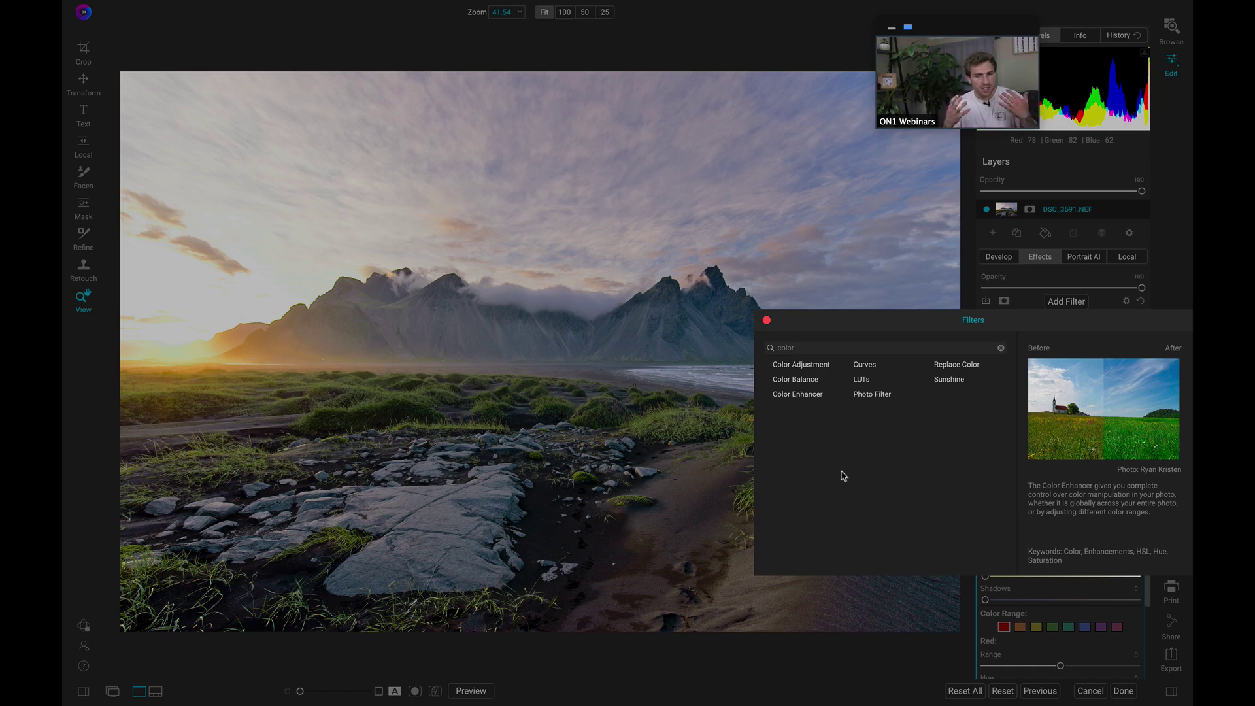
{"action": "left_click", "coordinate": [795, 394]}
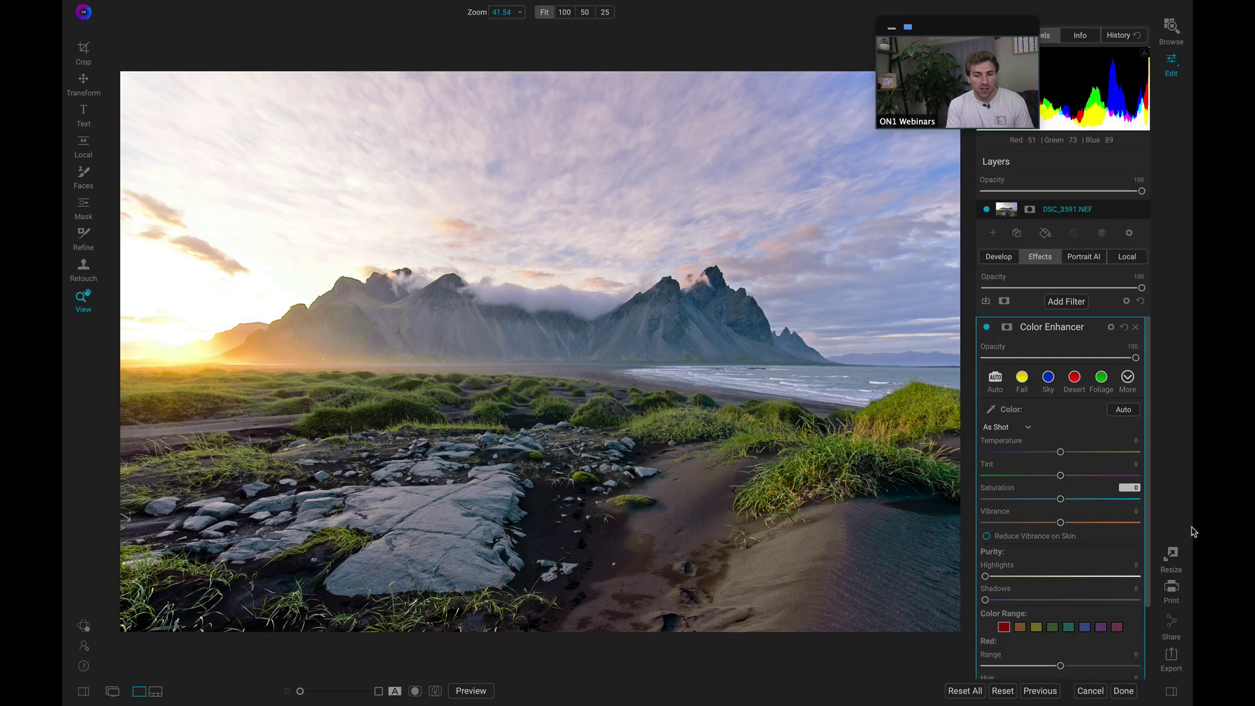
- Raise the Color Enhancer Saturation to 24 and Vibrance to 20
{"action": "scroll", "coordinate": [1104, 531], "scroll_direction": "down", "scroll_amount": 3}
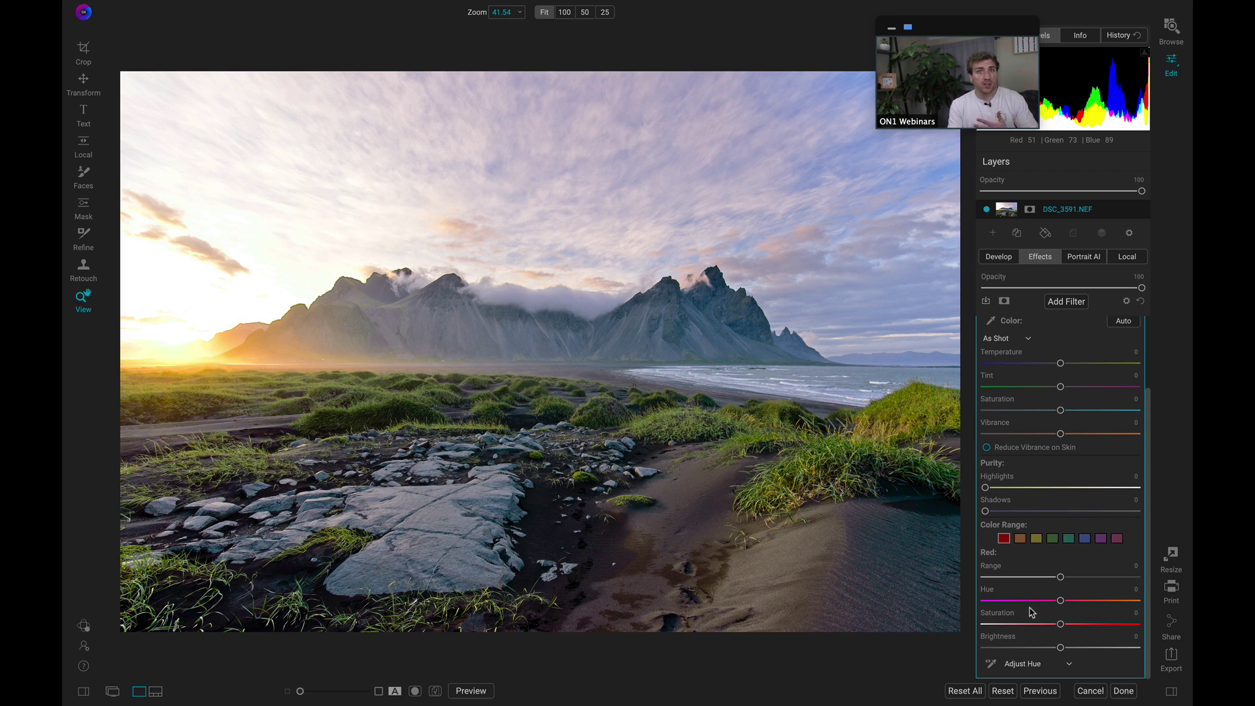
{"action": "scroll", "coordinate": [1031, 612], "scroll_direction": "up", "scroll_amount": 3}
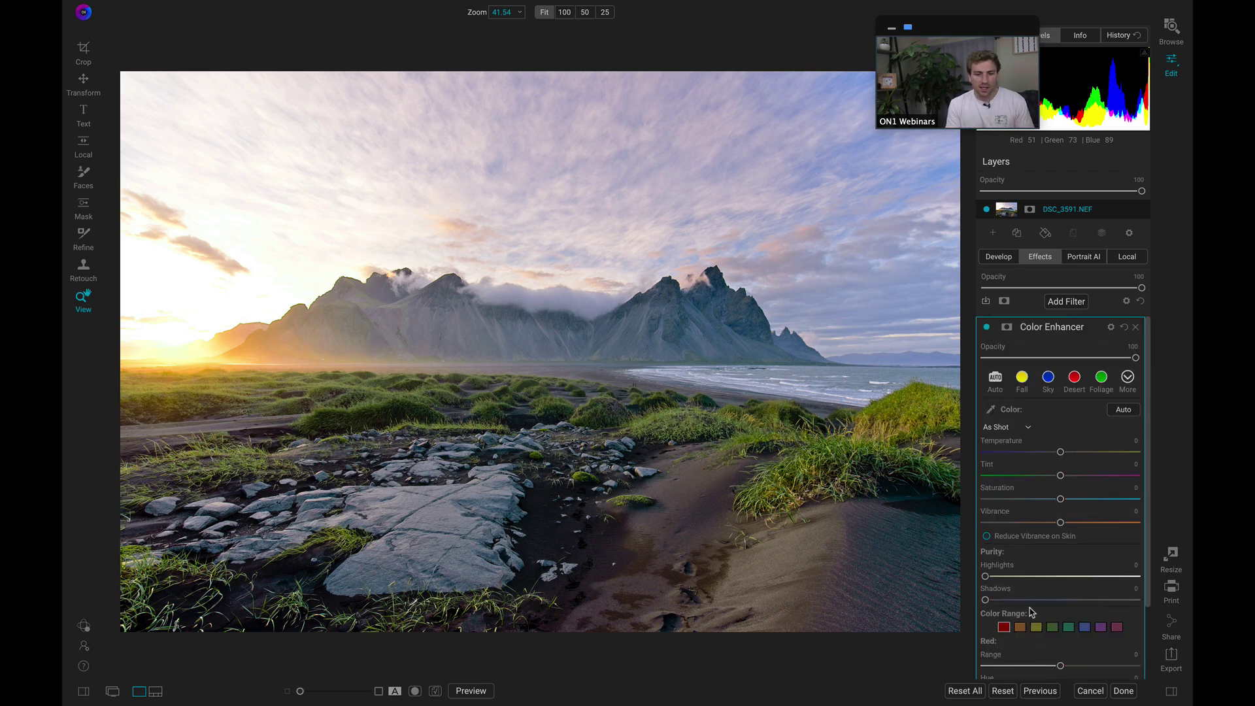
{"action": "left_click_drag", "start_coordinate": [1060, 500], "coordinate": [1096, 528]}
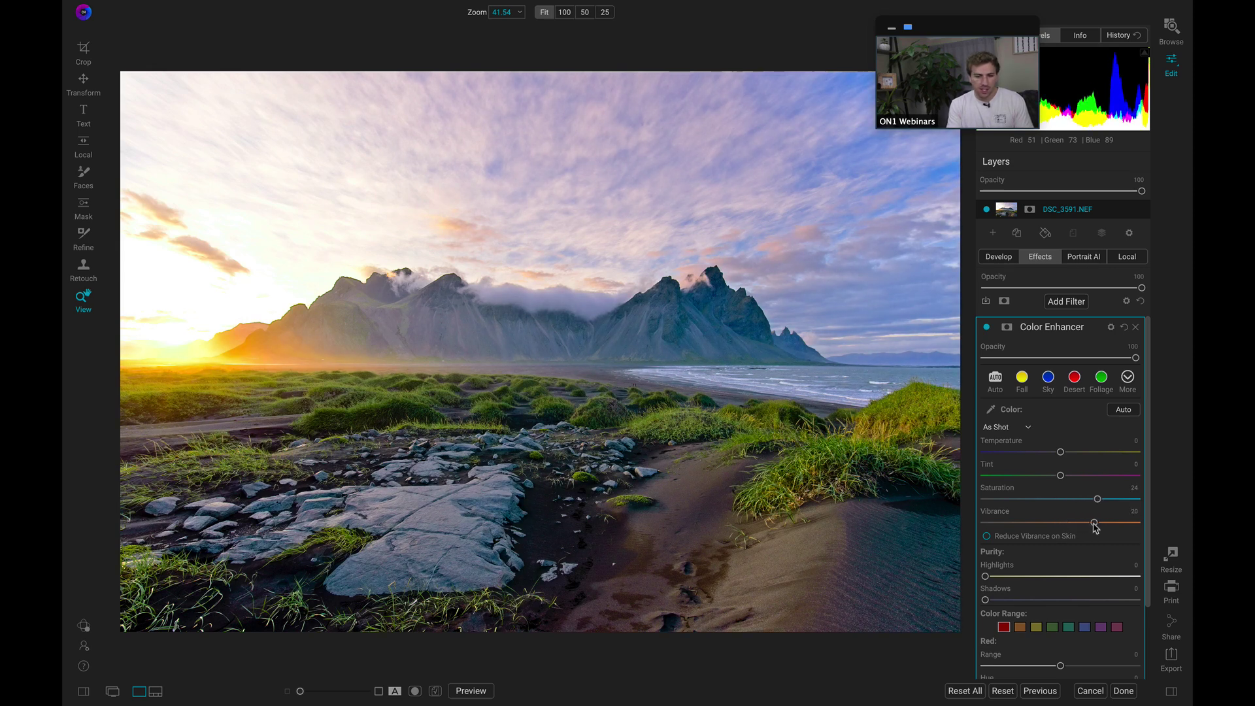
{"action": "scroll", "coordinate": [1095, 528], "scroll_direction": "down", "scroll_amount": 3}
{"action": "scroll", "coordinate": [1093, 528], "scroll_direction": "up", "scroll_amount": 3}
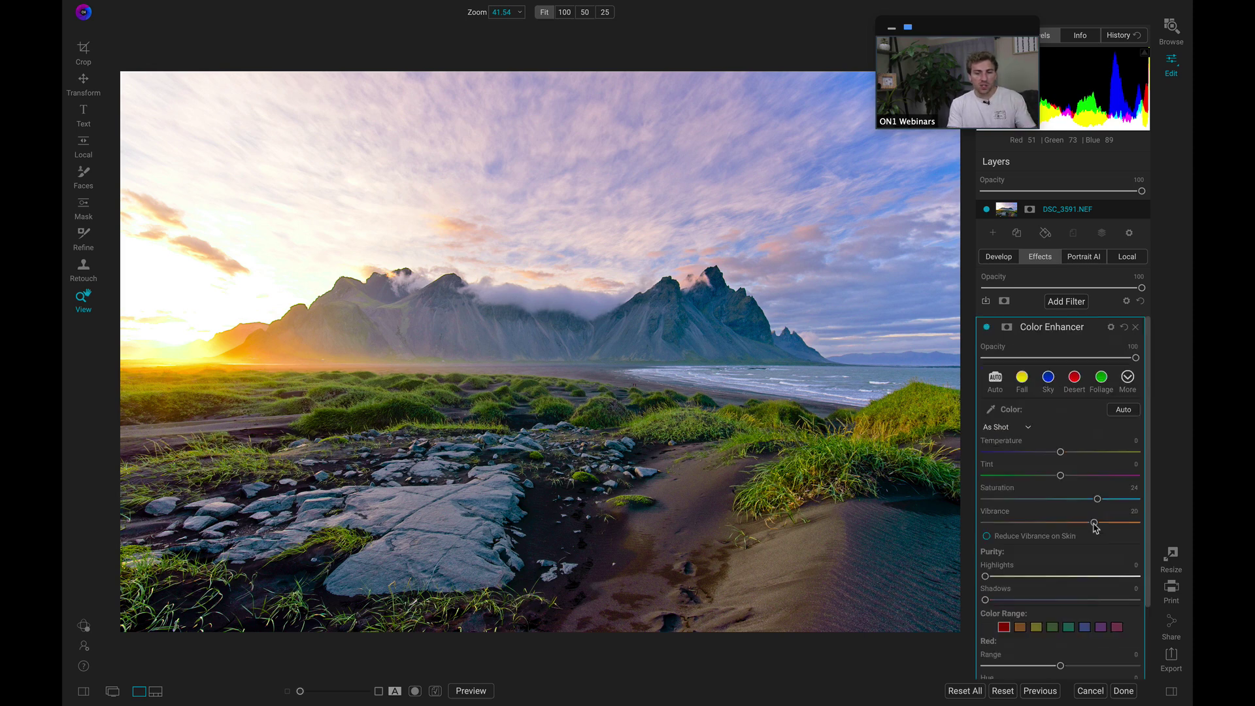
- Toggle the Color Enhancer off and on twice to compare before and after
{"action": "left_click", "coordinate": [986, 327]}
{"action": "left_click", "coordinate": [987, 326]}
{"action": "left_click", "coordinate": [987, 327]}
{"action": "left_click", "coordinate": [986, 327]}
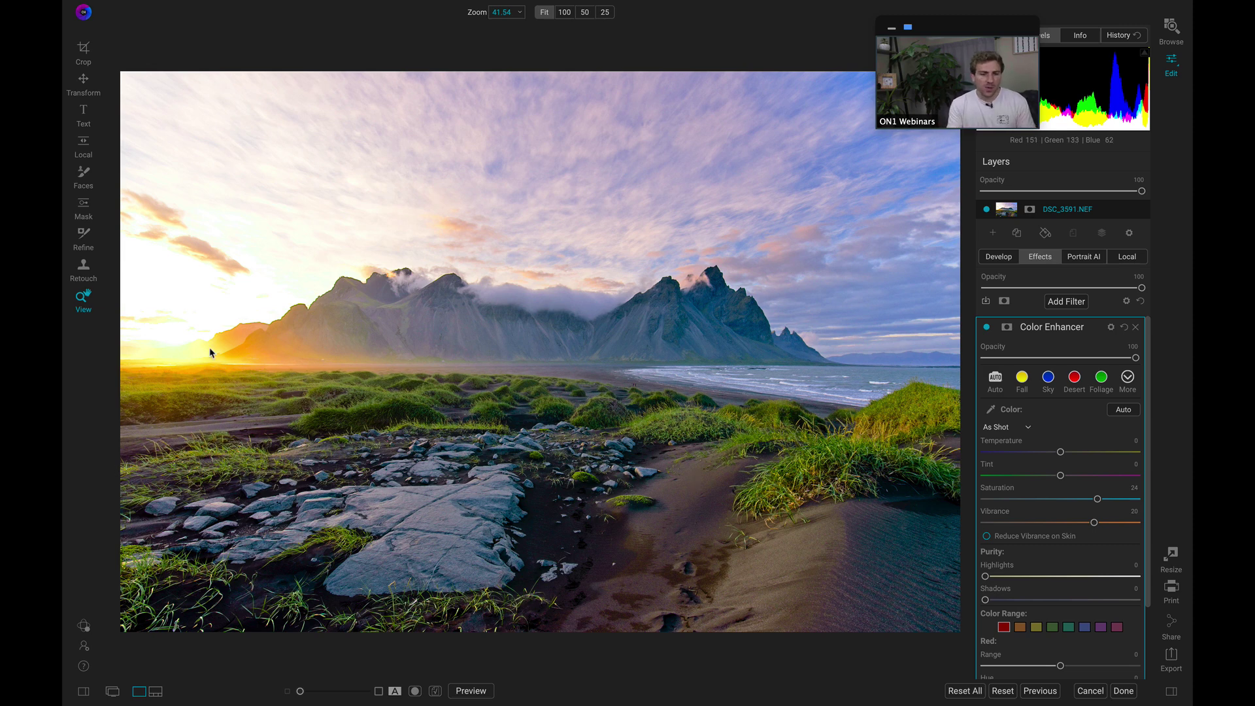
- Mask the Color Enhancer with a Linear Top gradient at the horizon, compare, and show its mask settings
{"action": "key", "text": "shift+b"}
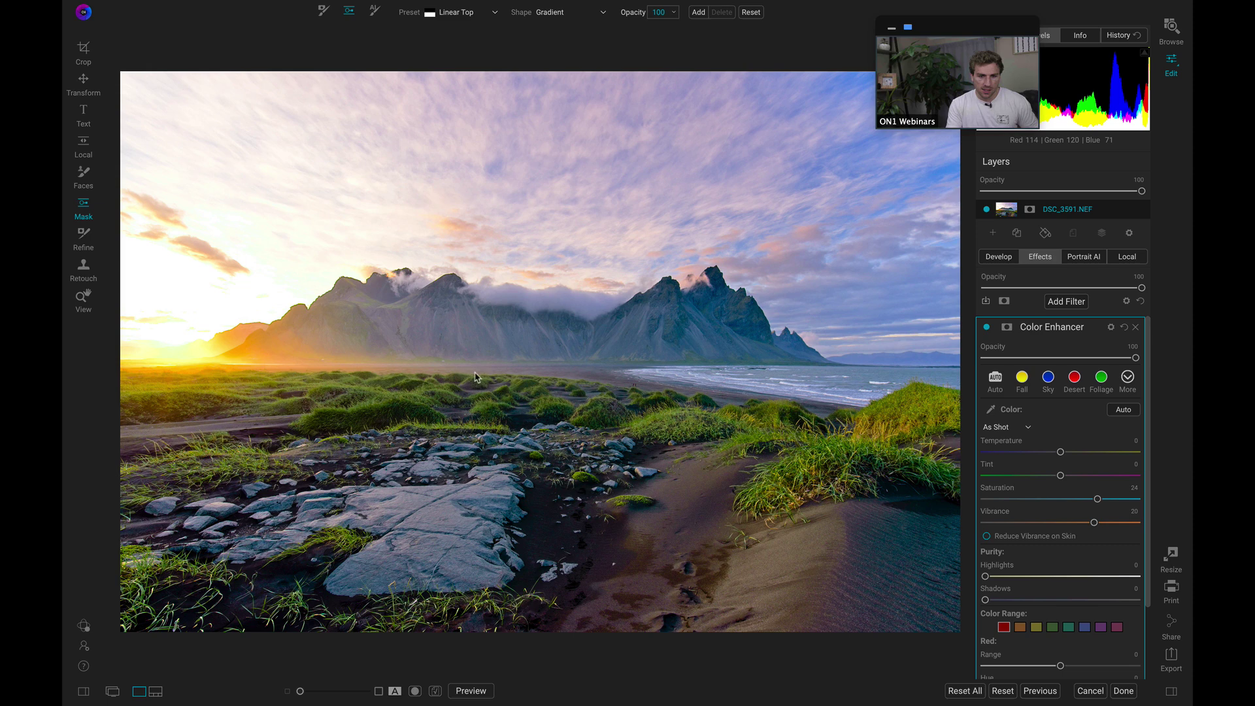
{"action": "left_click", "coordinate": [494, 365]}
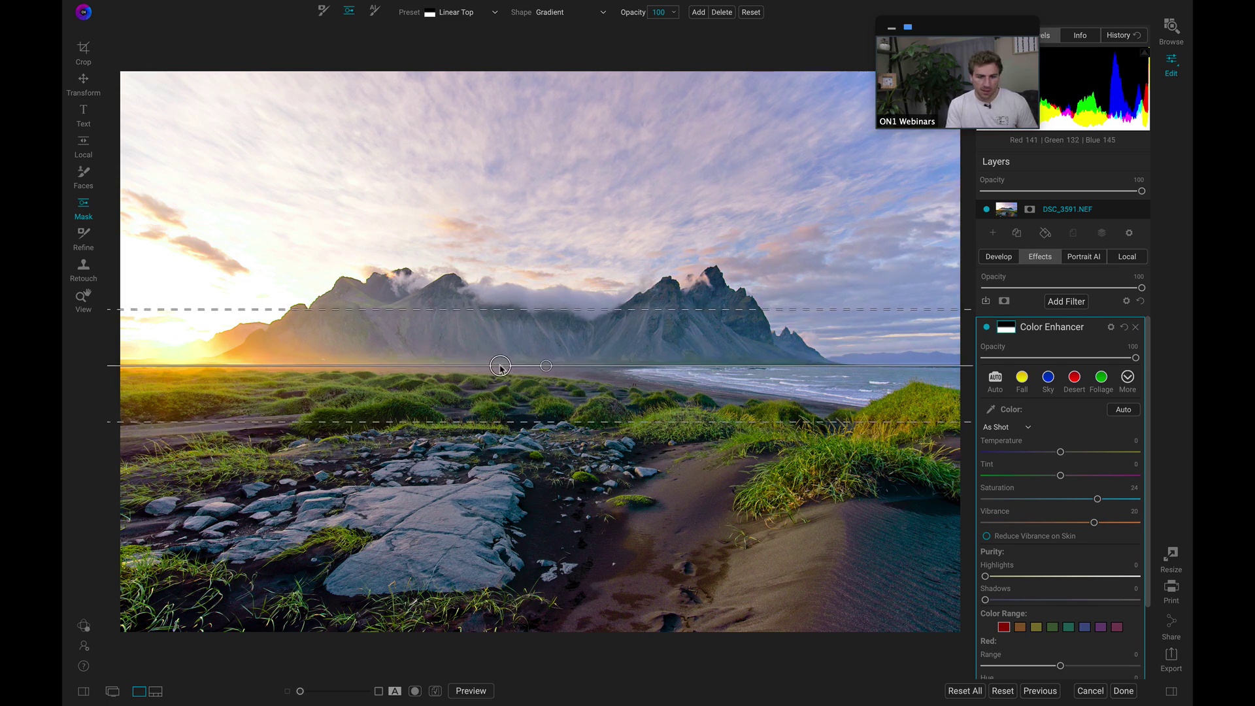
{"action": "left_click", "coordinate": [987, 328]}
{"action": "left_click", "coordinate": [987, 329]}
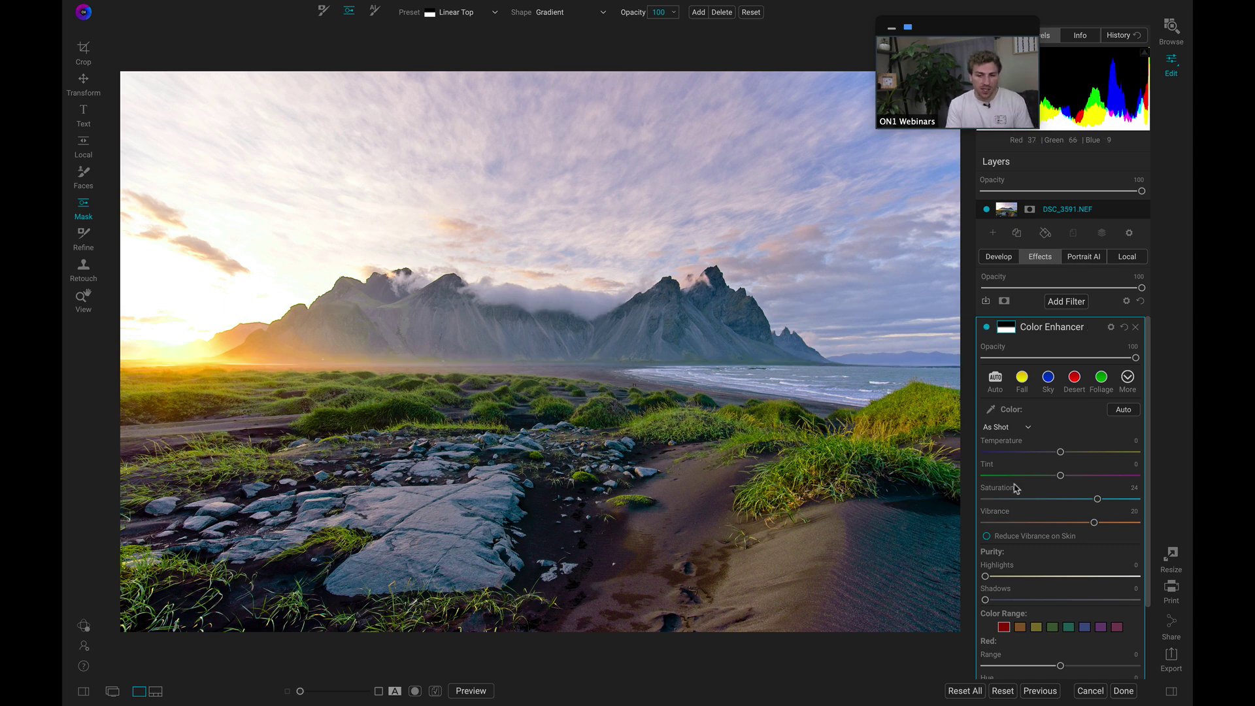
{"action": "left_click", "coordinate": [1007, 330]}
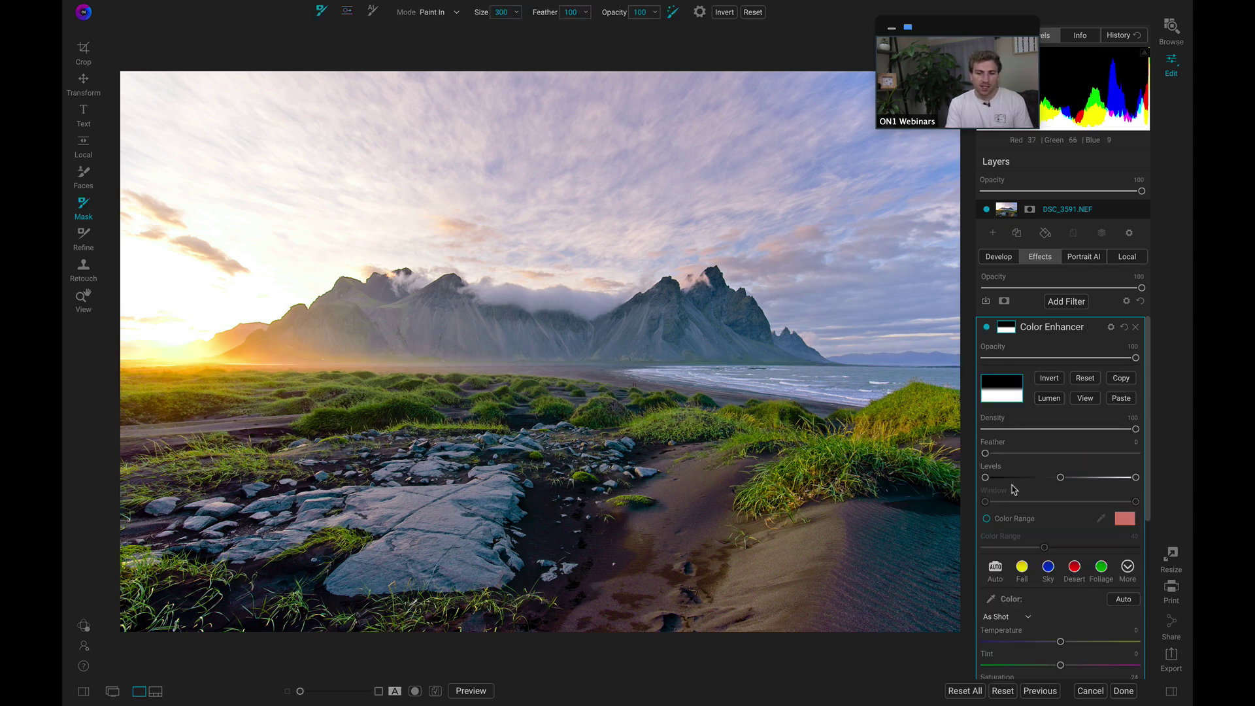
- Enable Color Range on the mask, sample the olive-green grass, and narrow the range in mask view
{"action": "left_click", "coordinate": [986, 519]}
{"action": "left_click", "coordinate": [1103, 520]}
{"action": "left_click", "coordinate": [887, 410]}
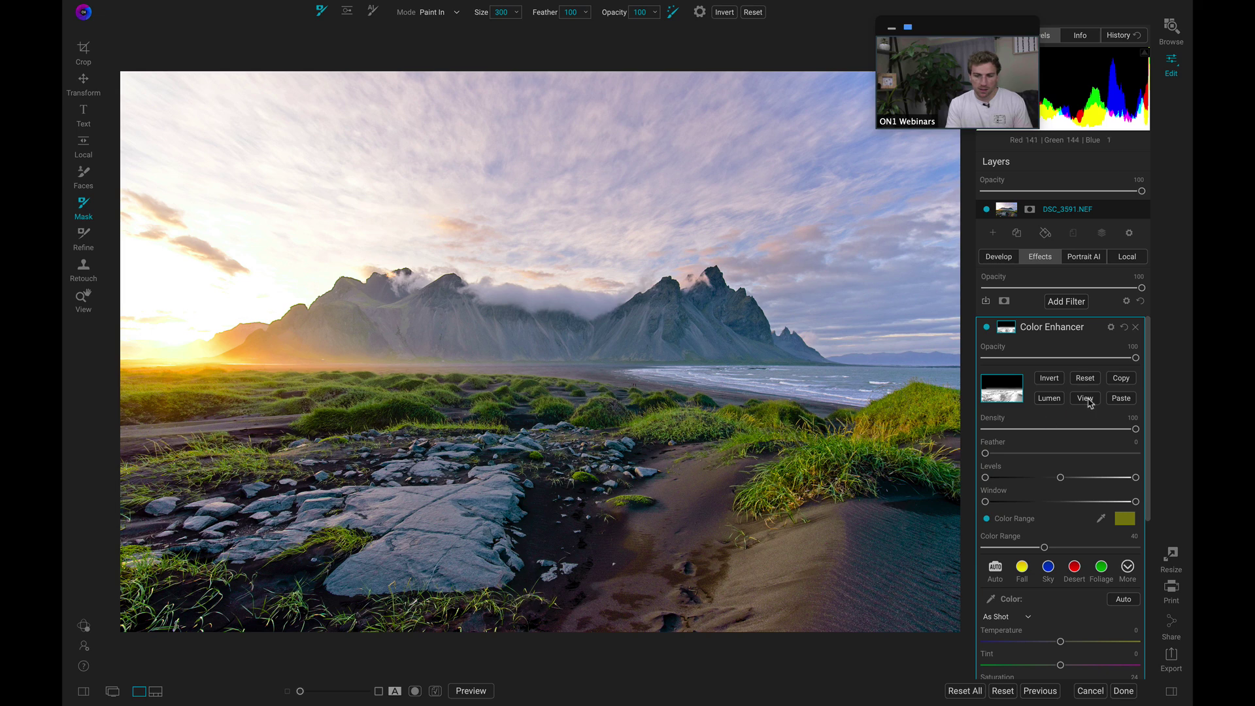
{"action": "left_click", "coordinate": [1086, 398]}
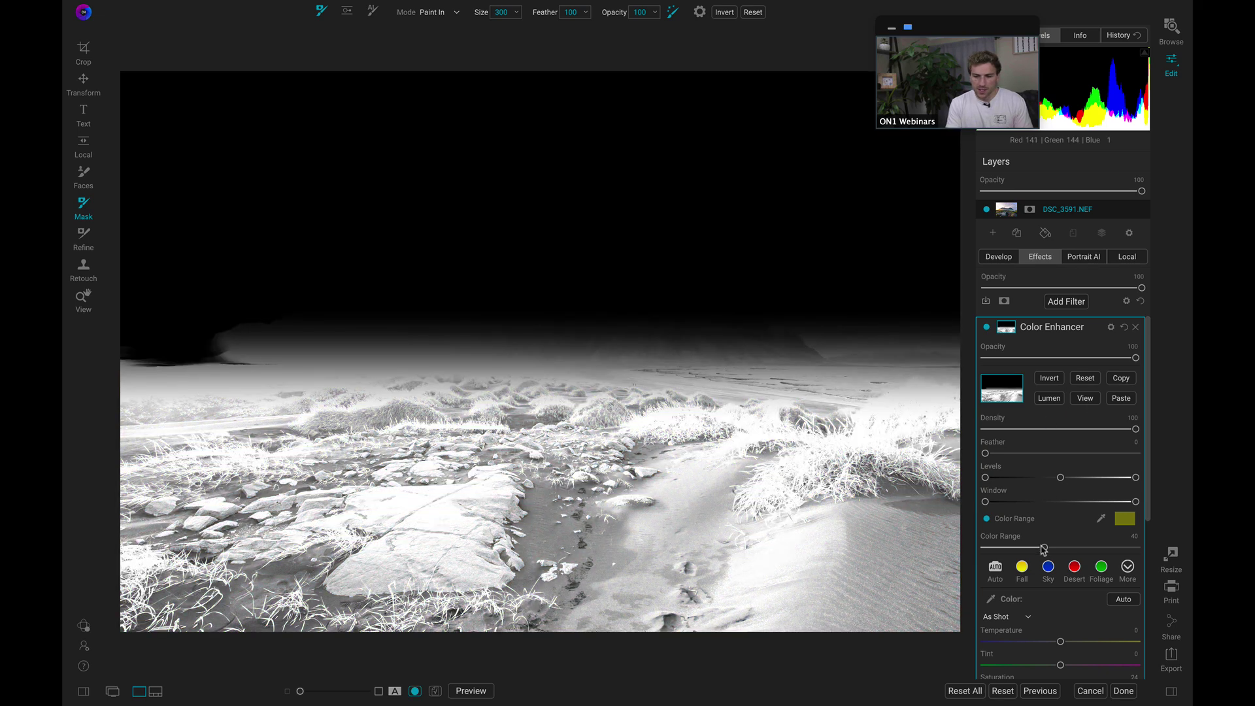
{"action": "left_click_drag", "start_coordinate": [1044, 548], "coordinate": [1033, 552]}
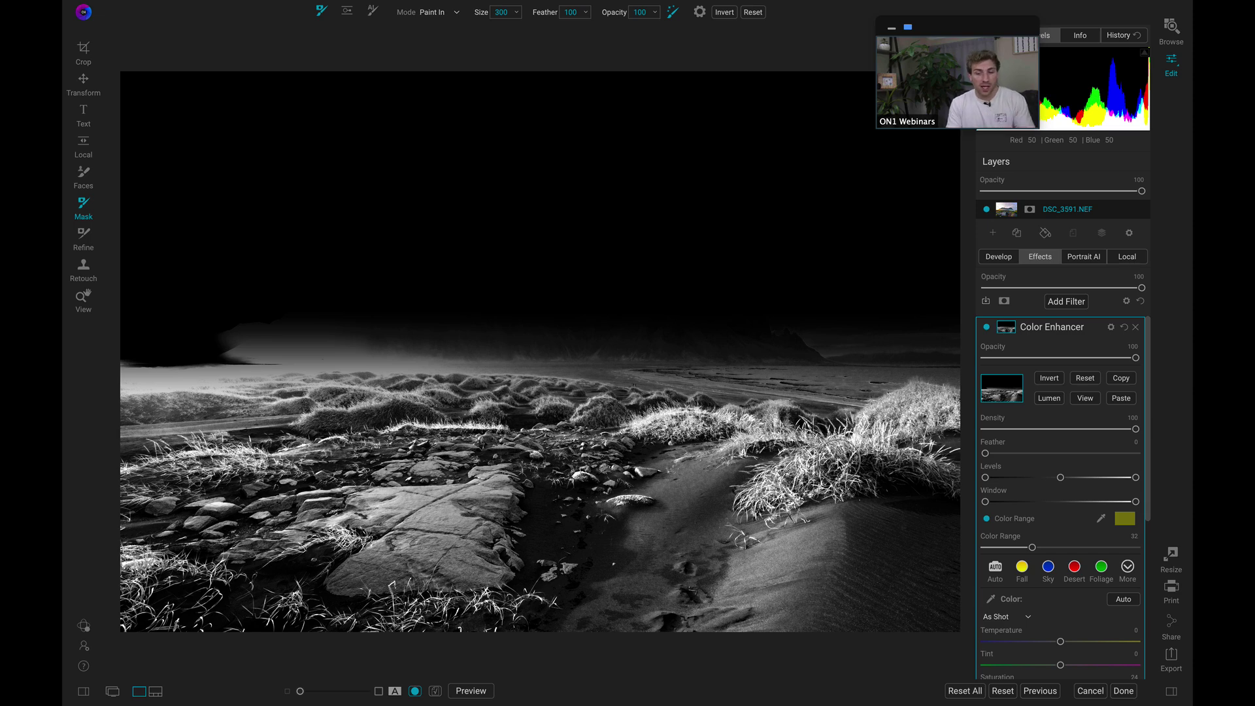
{"action": "left_click", "coordinate": [1089, 402]}
- Raise the Color Enhancer Saturation from 24 to 75 and toggle the filter to compare
{"action": "scroll", "coordinate": [1077, 421], "scroll_direction": "down", "scroll_amount": 5}
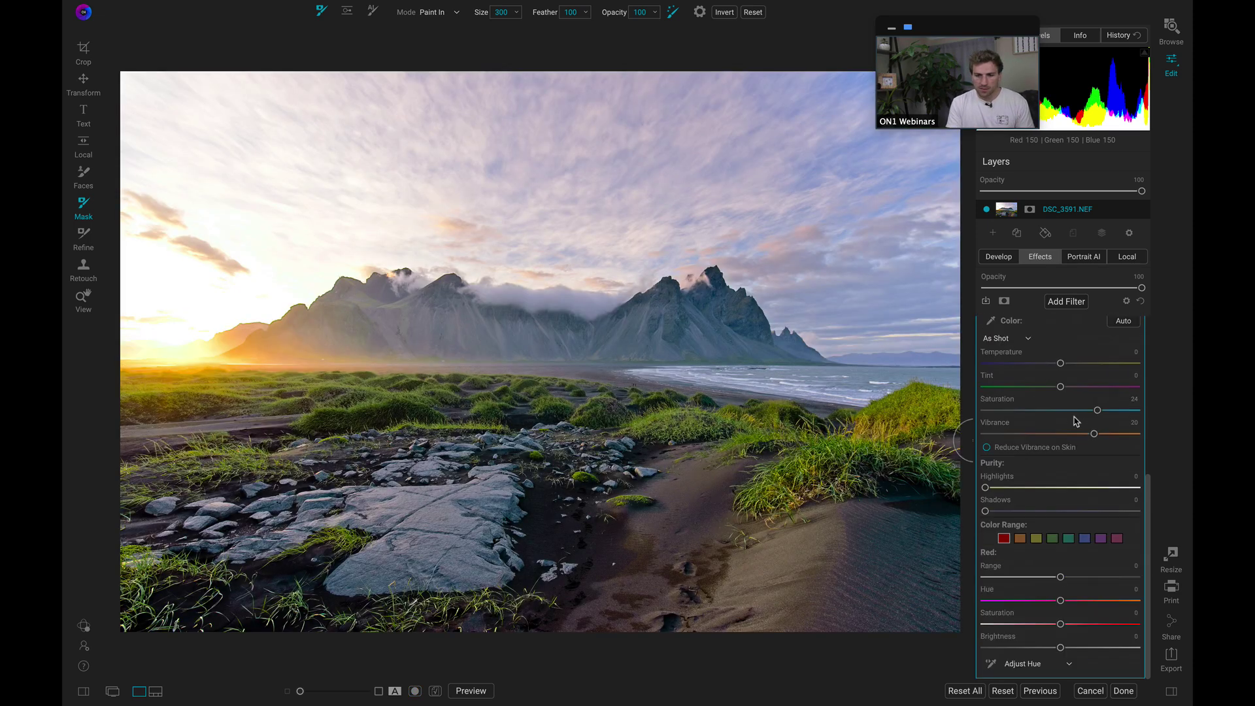
{"action": "left_click_drag", "start_coordinate": [1098, 410], "coordinate": [1124, 434]}
{"action": "scroll", "coordinate": [1112, 449], "scroll_direction": "up", "scroll_amount": 5}
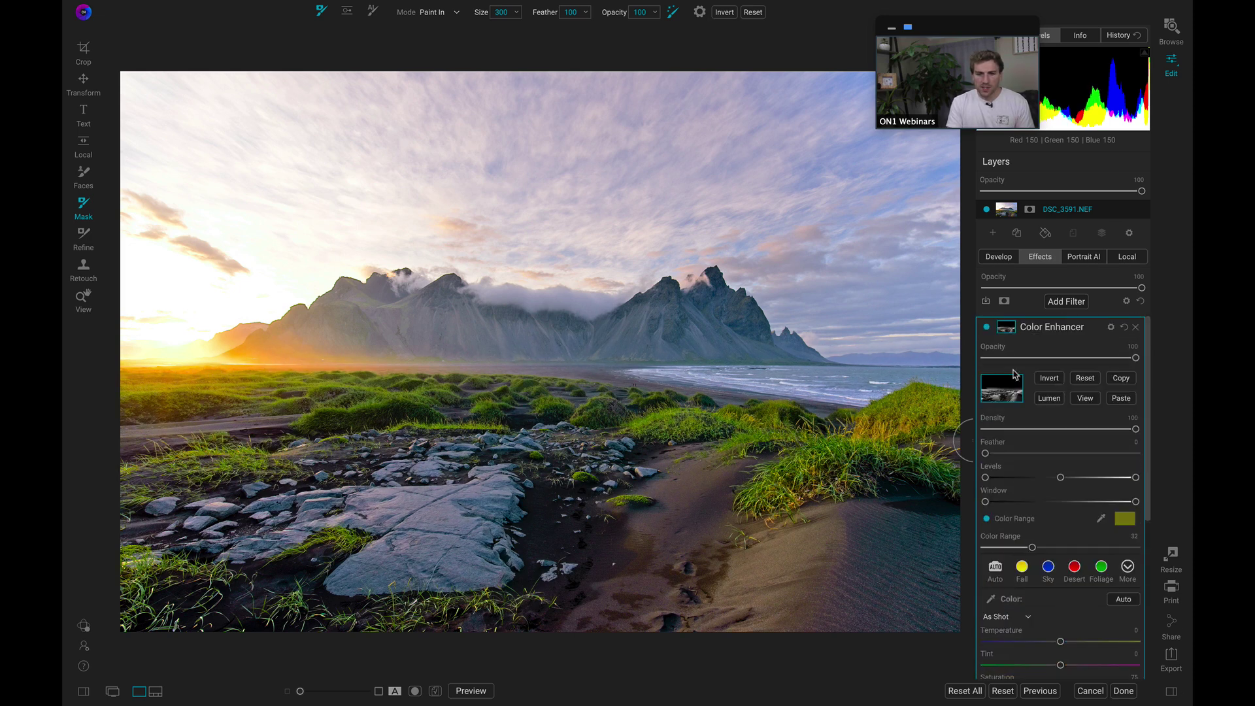
{"action": "left_click", "coordinate": [987, 328]}
{"action": "left_click", "coordinate": [987, 328]}
{"action": "left_click", "coordinate": [986, 327]}
{"action": "left_click", "coordinate": [986, 327]}
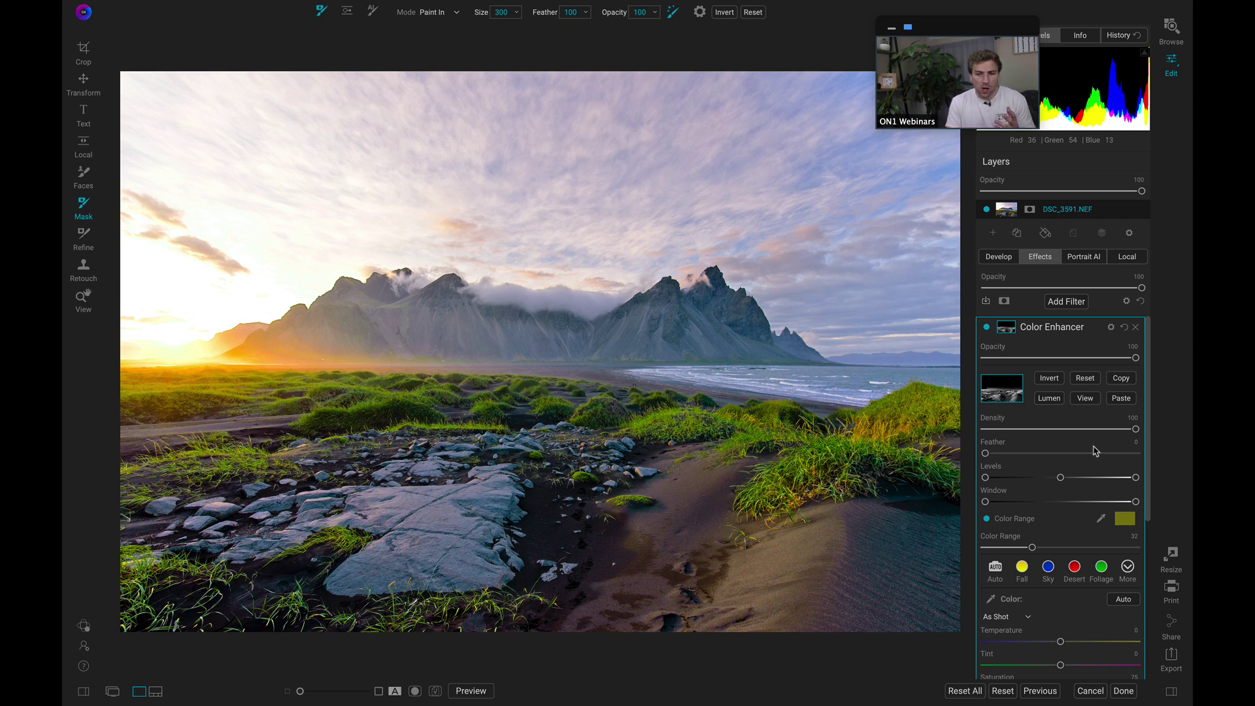
- Narrow the mask's Color Range to 27 in mask view, then toggle the filter to compare
{"action": "key", "text": "ctrl+m"}
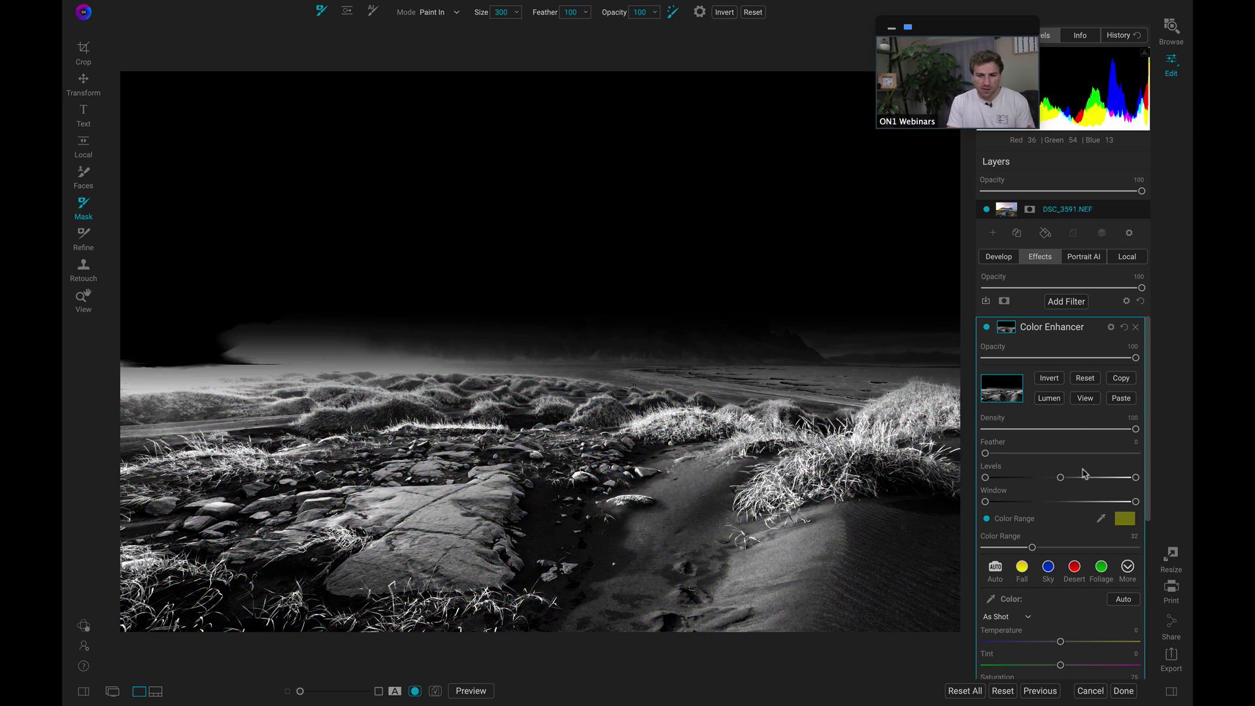
{"action": "left_click_drag", "start_coordinate": [1031, 549], "coordinate": [1024, 551]}
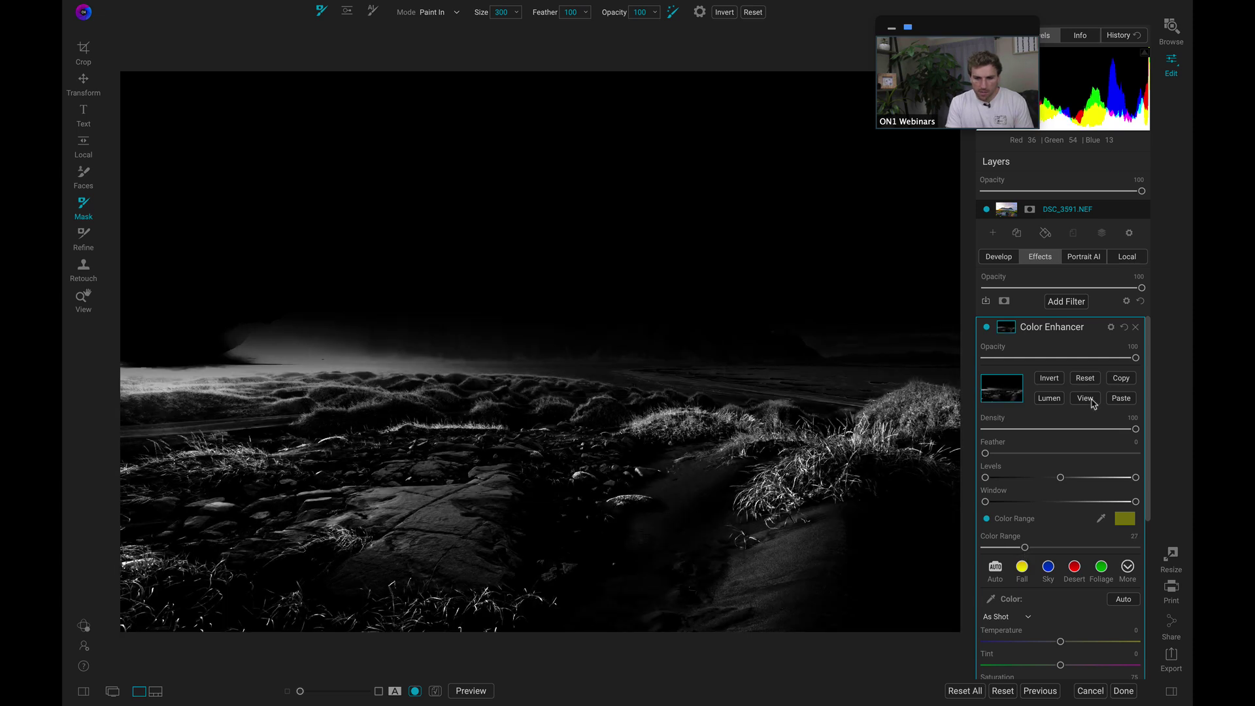
{"action": "left_click", "coordinate": [1087, 400]}
{"action": "left_click", "coordinate": [987, 327]}
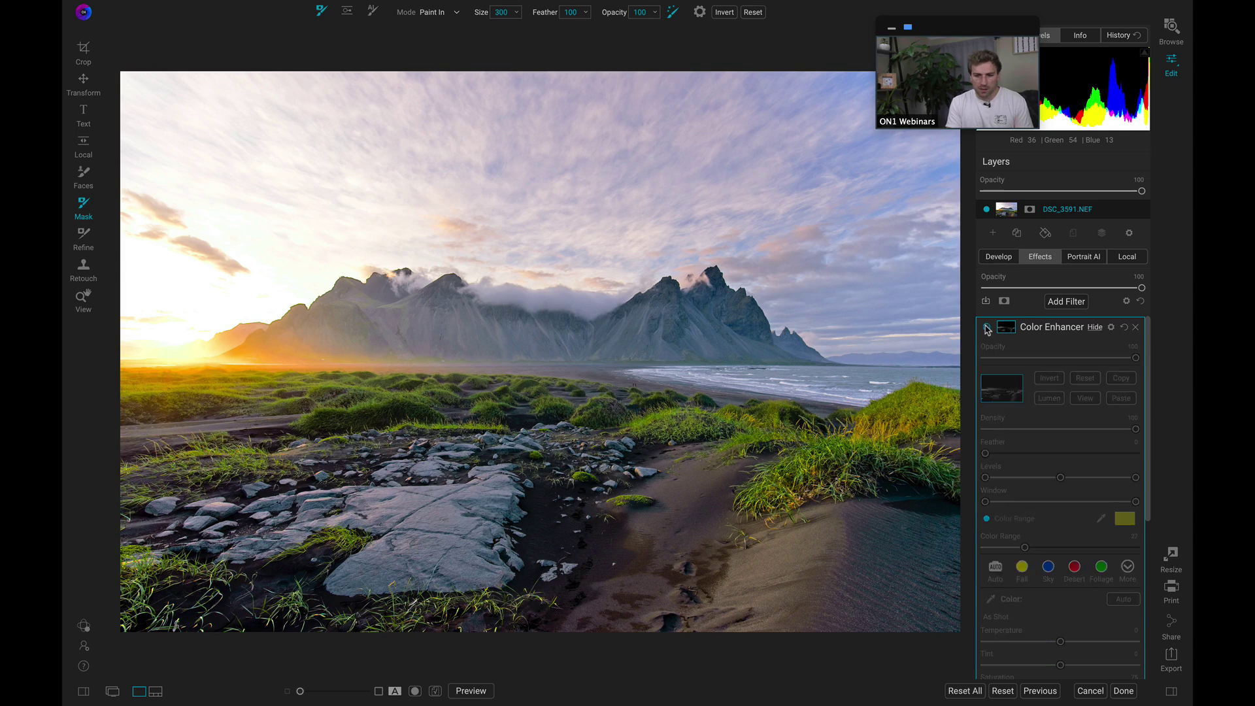
{"action": "left_click", "coordinate": [986, 328]}
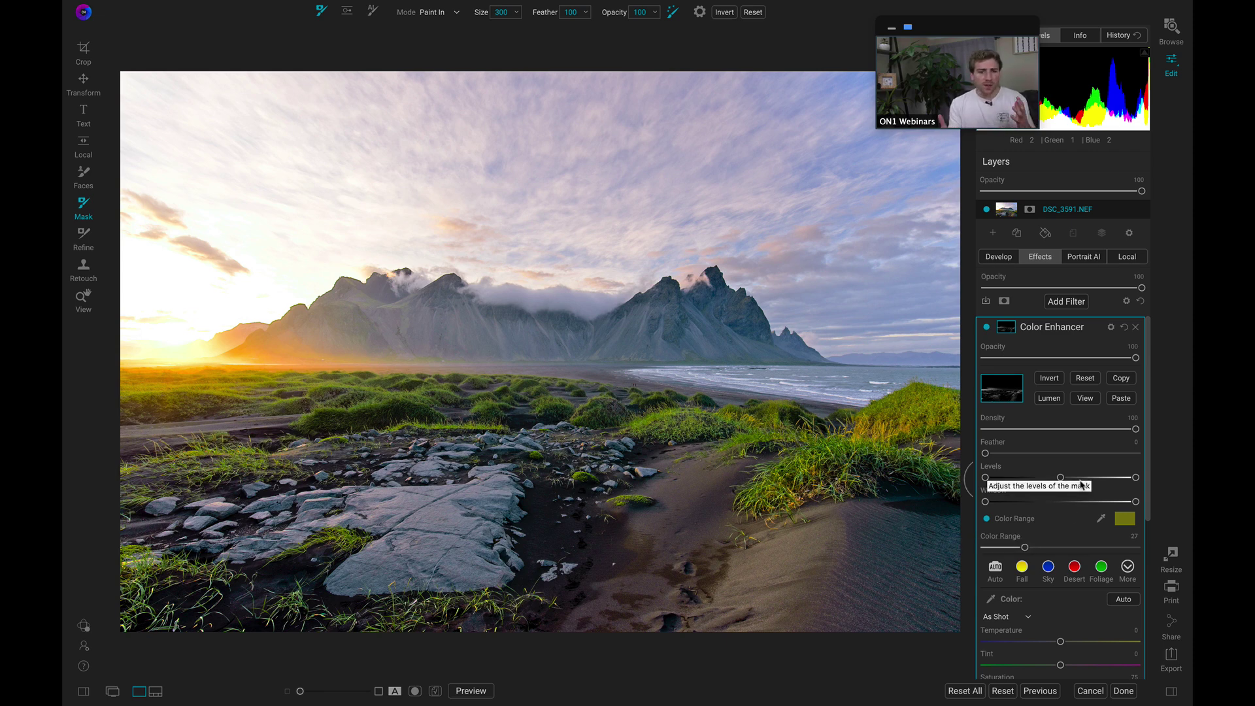
{"action": "key", "text": "backslash"}
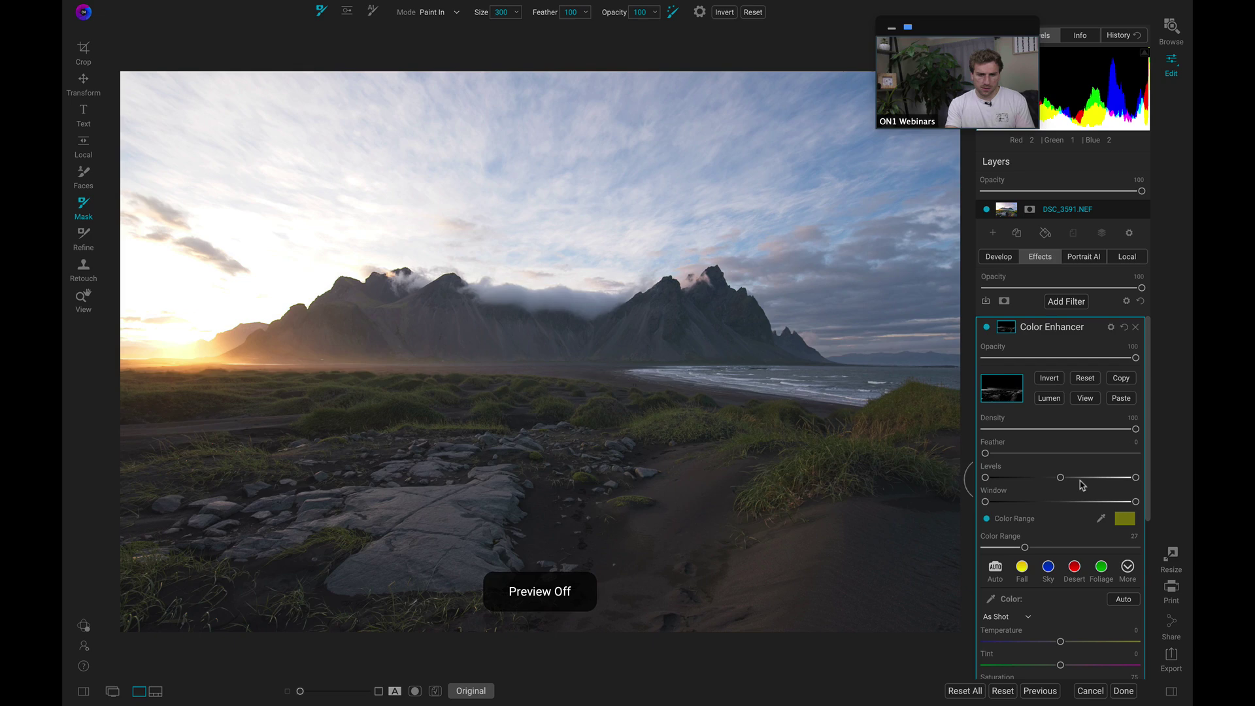
{"action": "key", "text": "backslash"}
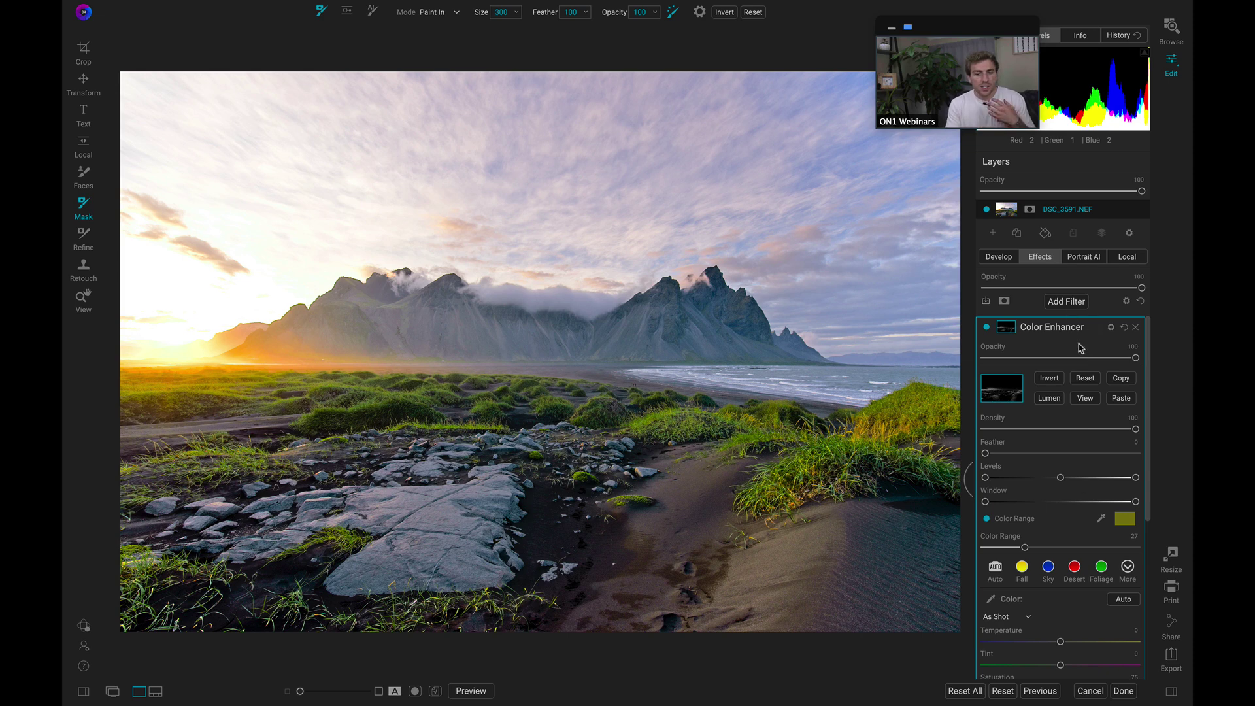
- Add a Vignette filter using the Big Softy preset
{"action": "left_click", "coordinate": [1066, 302]}
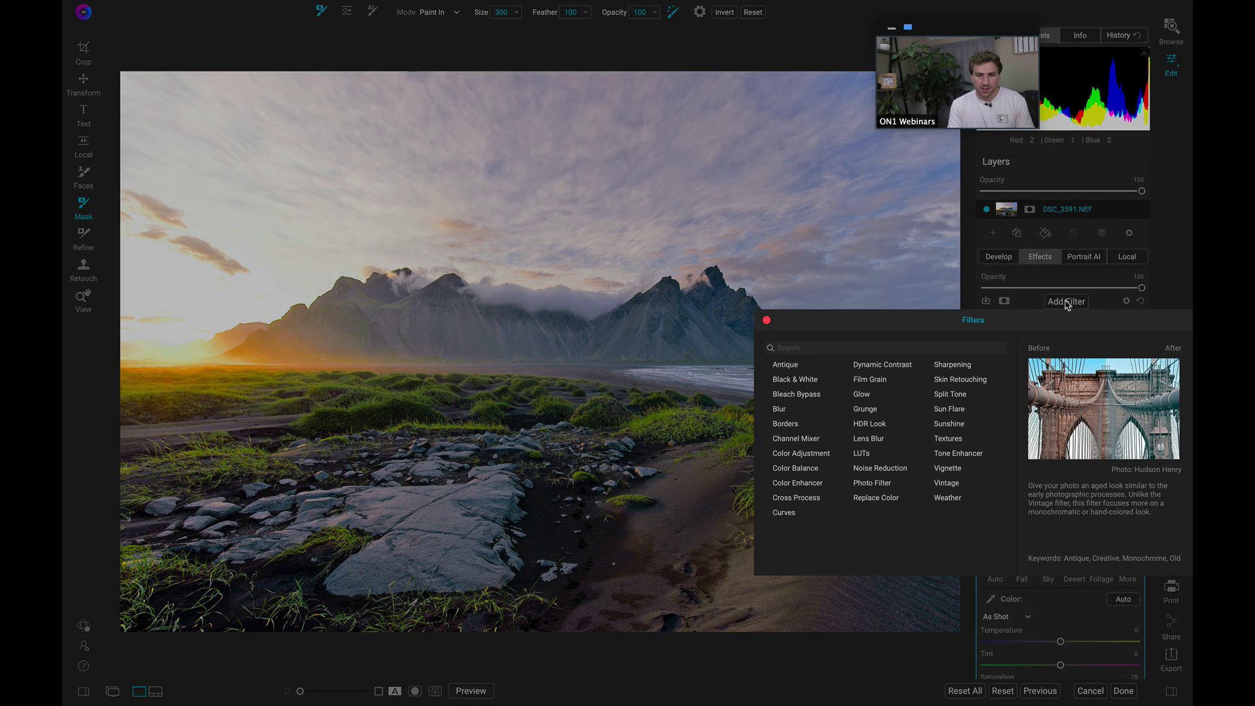
{"action": "left_click", "coordinate": [953, 472]}
{"action": "left_click", "coordinate": [1063, 378]}
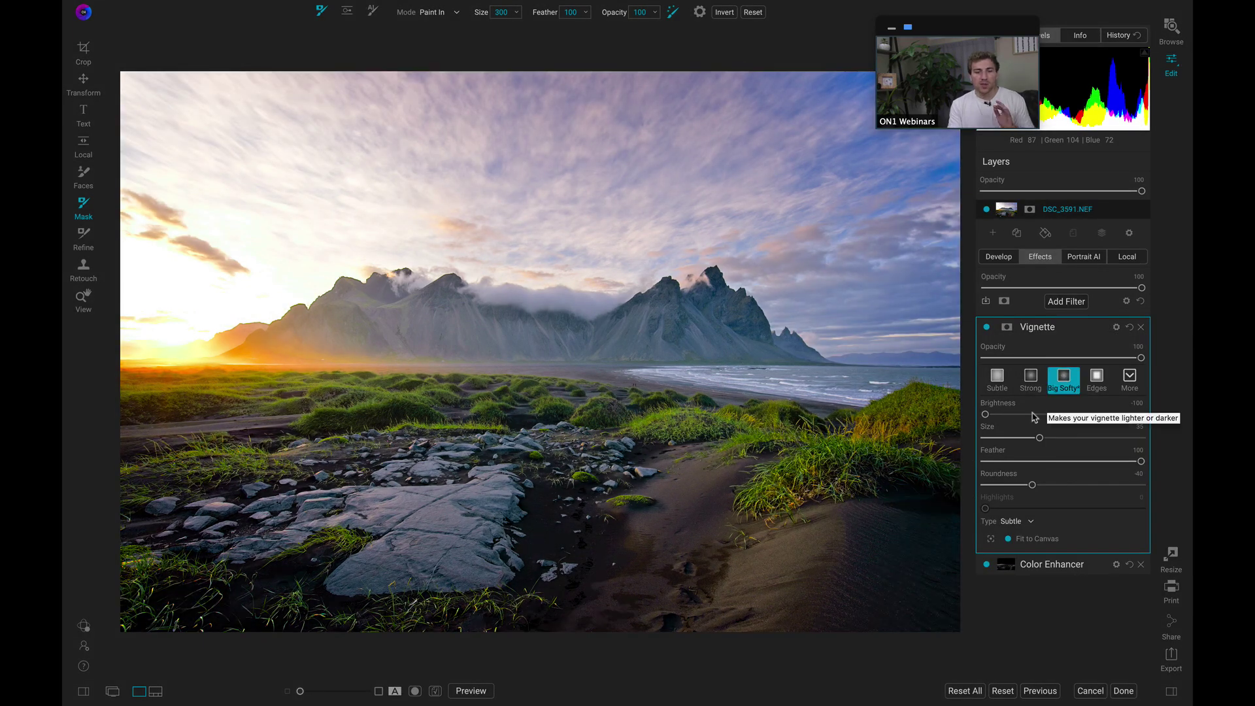
- Limit the vignette with a Linear Top gradient mask at the horizon and compare with the original
{"action": "key", "text": "shift+b"}
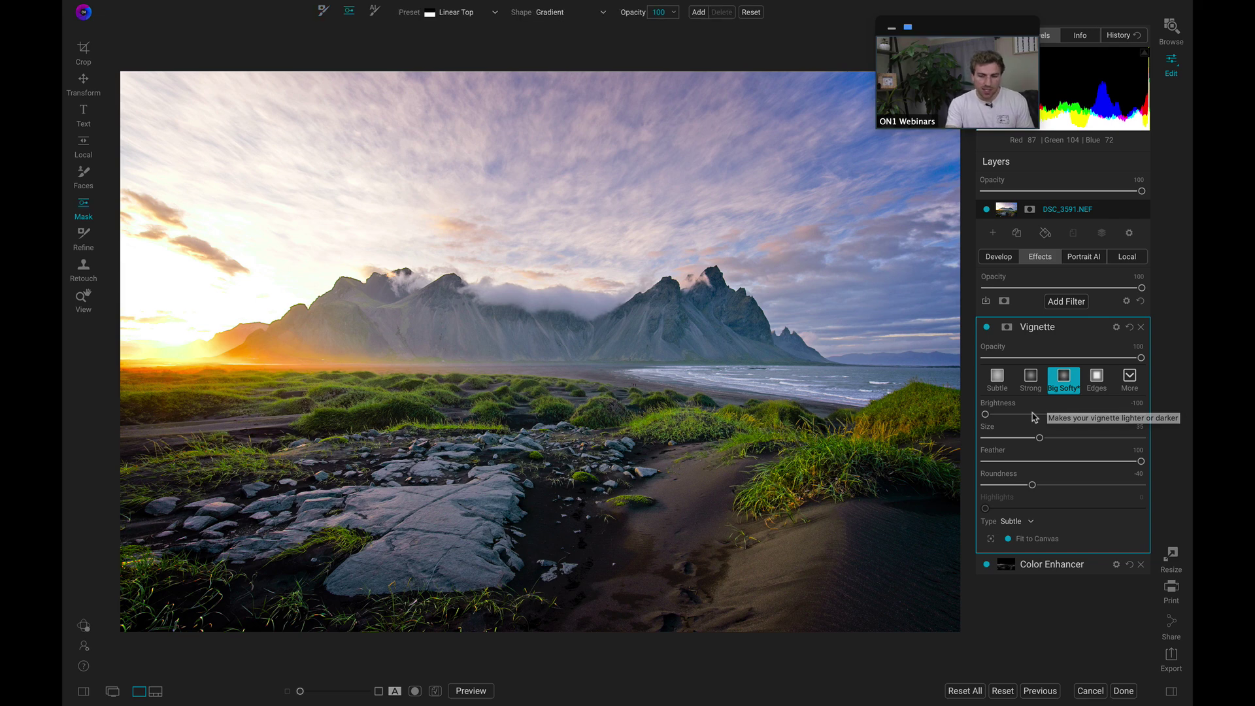
{"action": "left_click", "coordinate": [560, 361]}
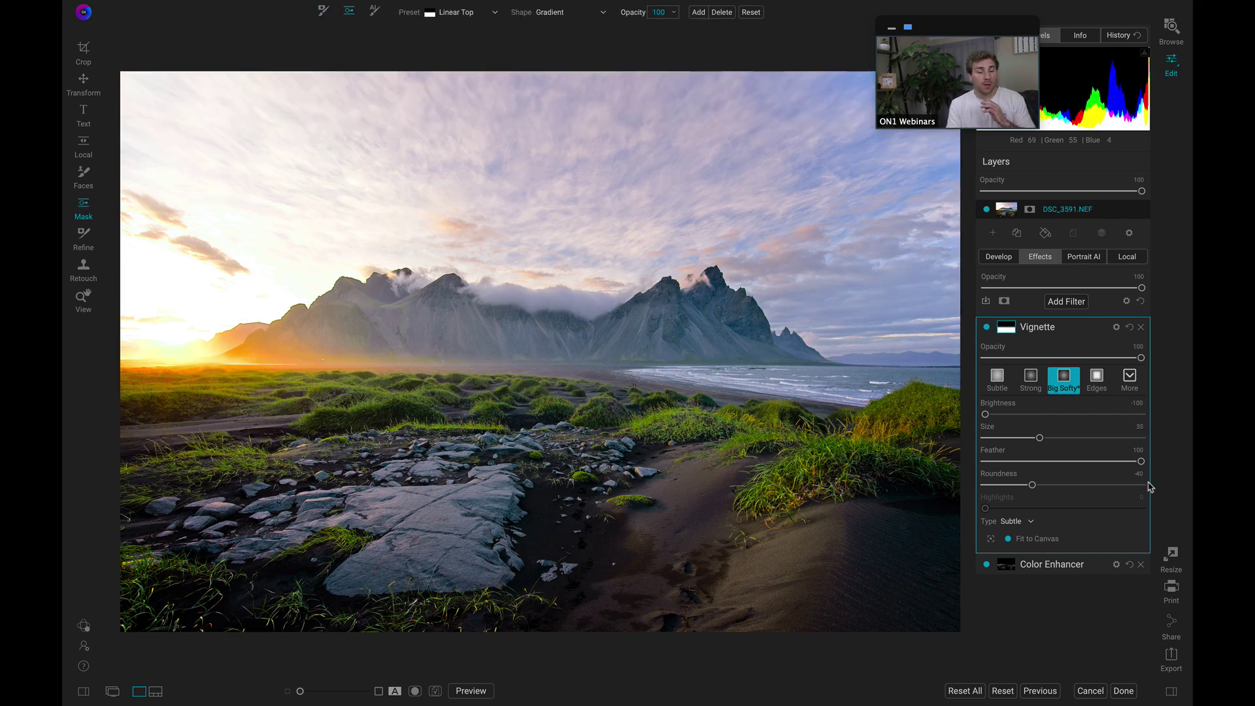
{"action": "left_click", "coordinate": [986, 329]}
{"action": "left_click", "coordinate": [986, 329]}
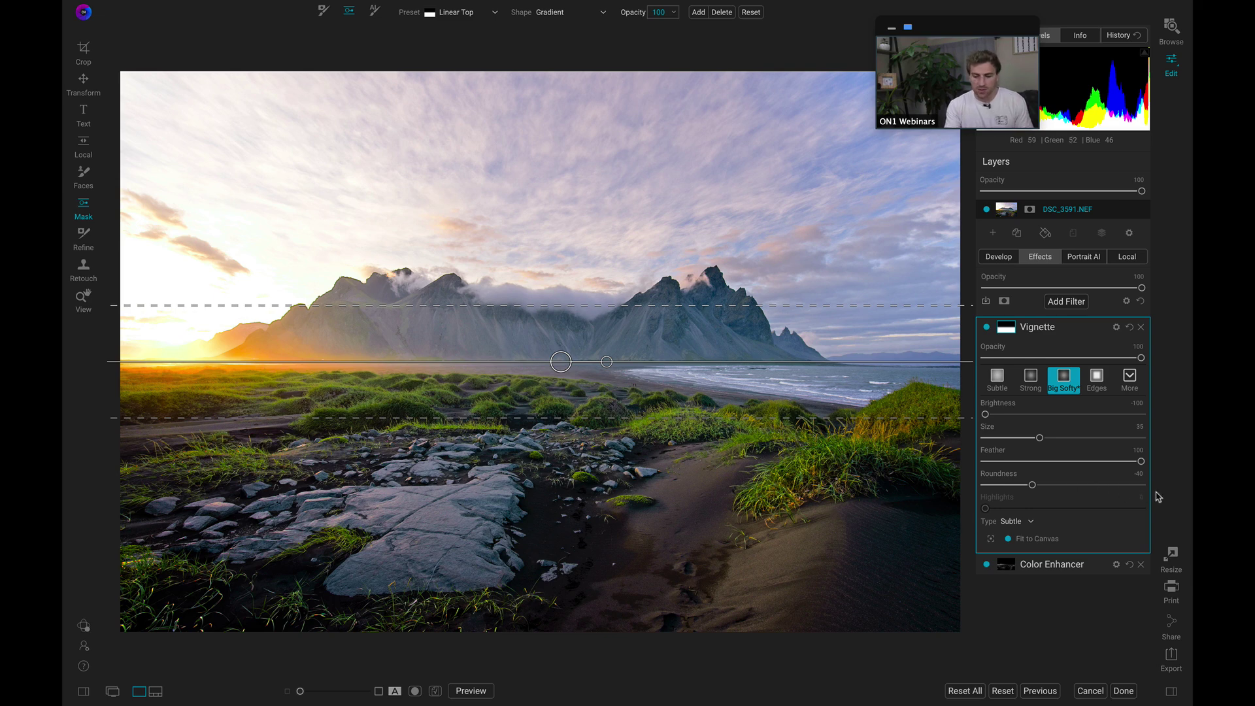
{"action": "key", "text": "backslash"}
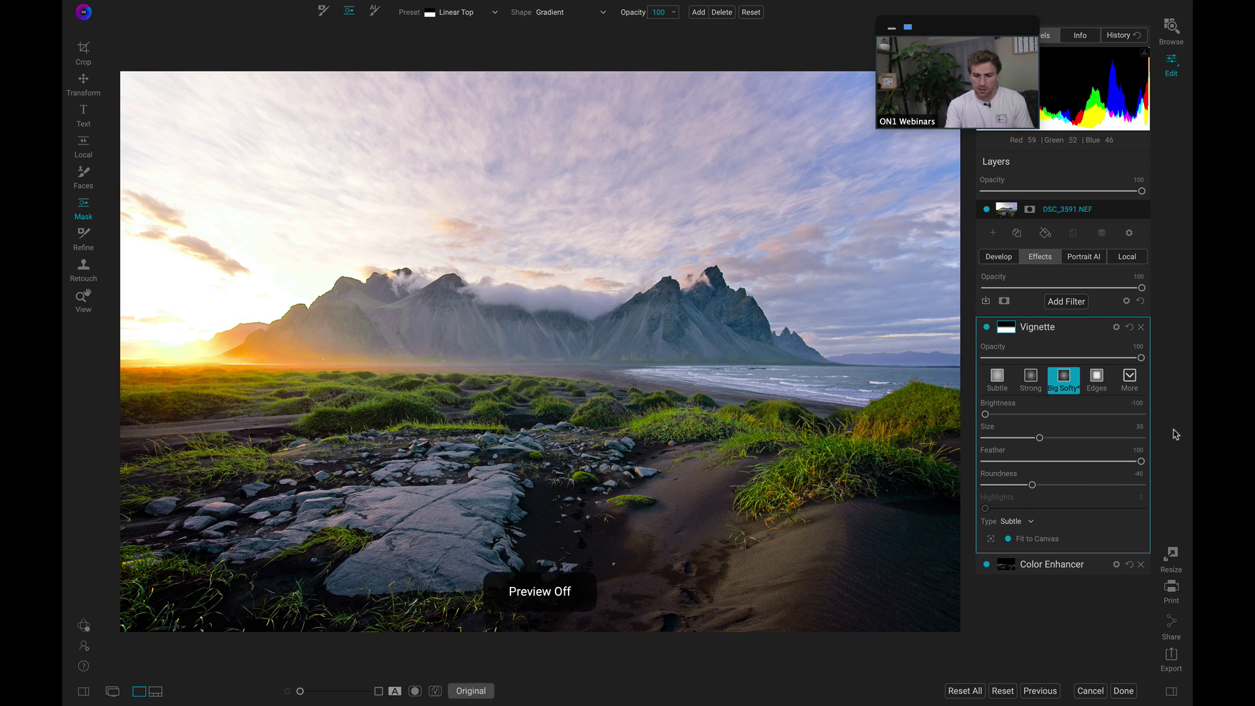
{"action": "key", "text": "backslash"}
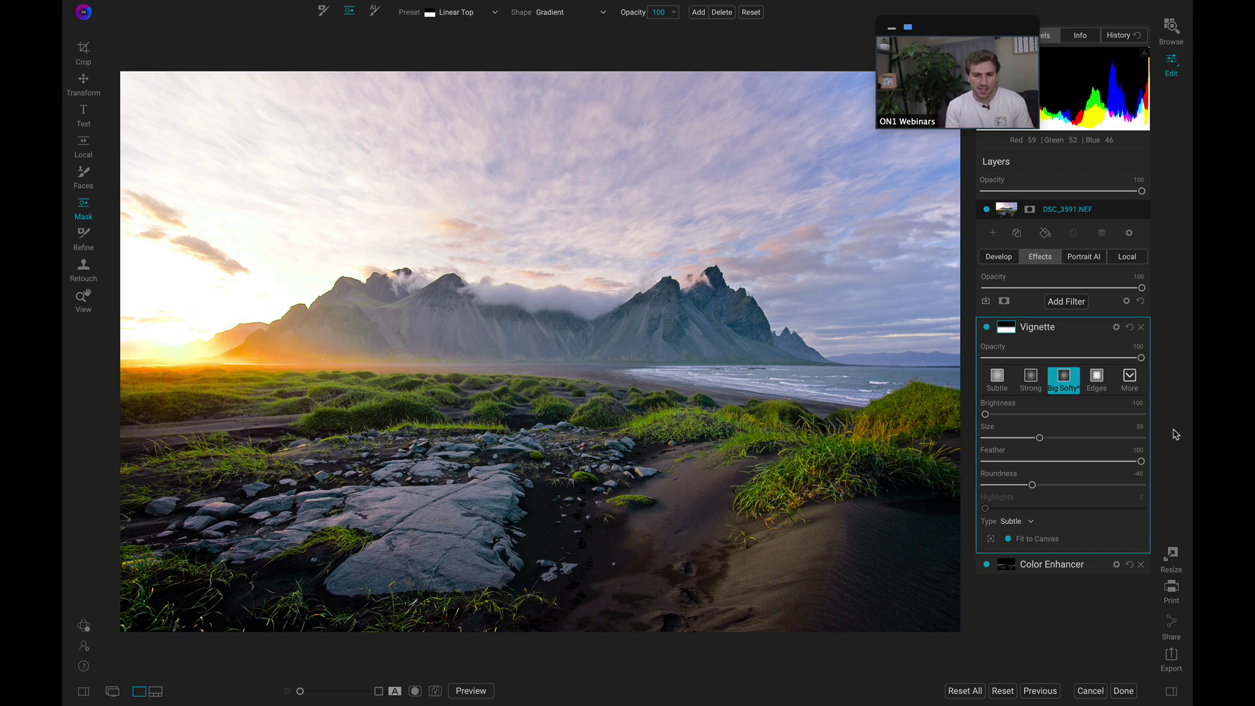
- Add a Curves filter with a gentle S-curve: lower point down, upper point lifted
{"action": "left_click", "coordinate": [1067, 301]}
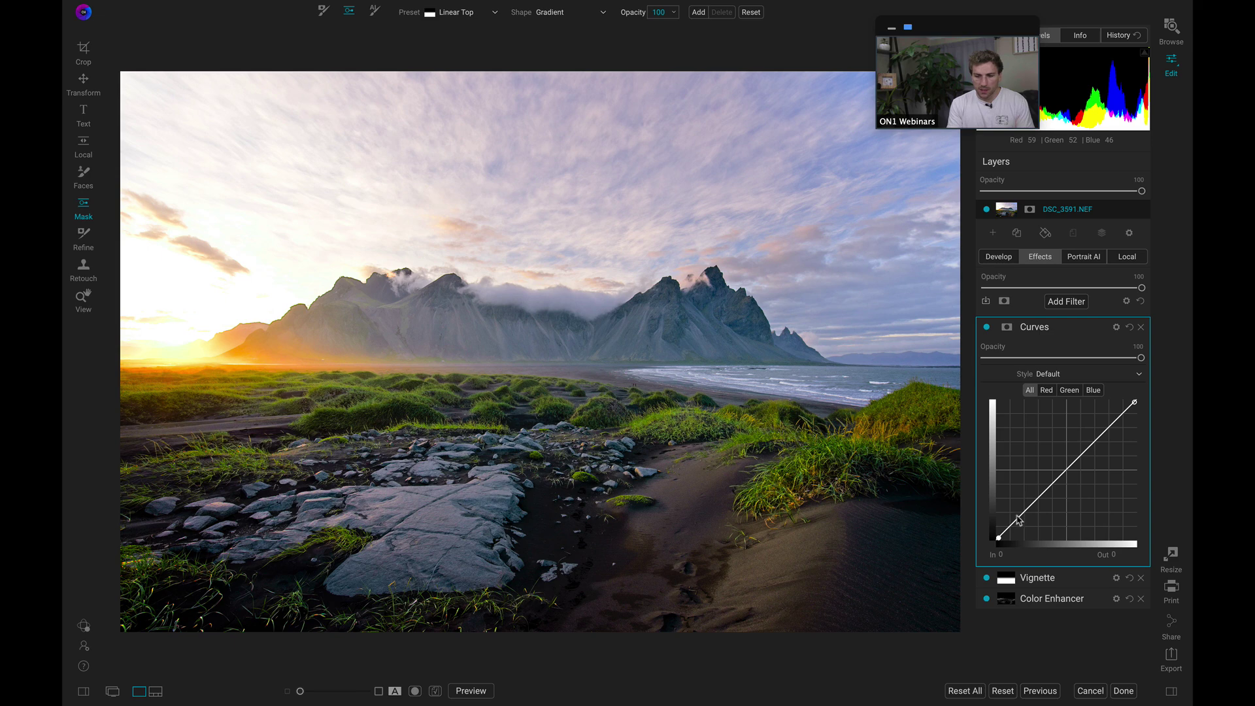
{"action": "left_click", "coordinate": [1015, 522]}
{"action": "left_click_drag", "start_coordinate": [1015, 522], "coordinate": [1041, 502]}
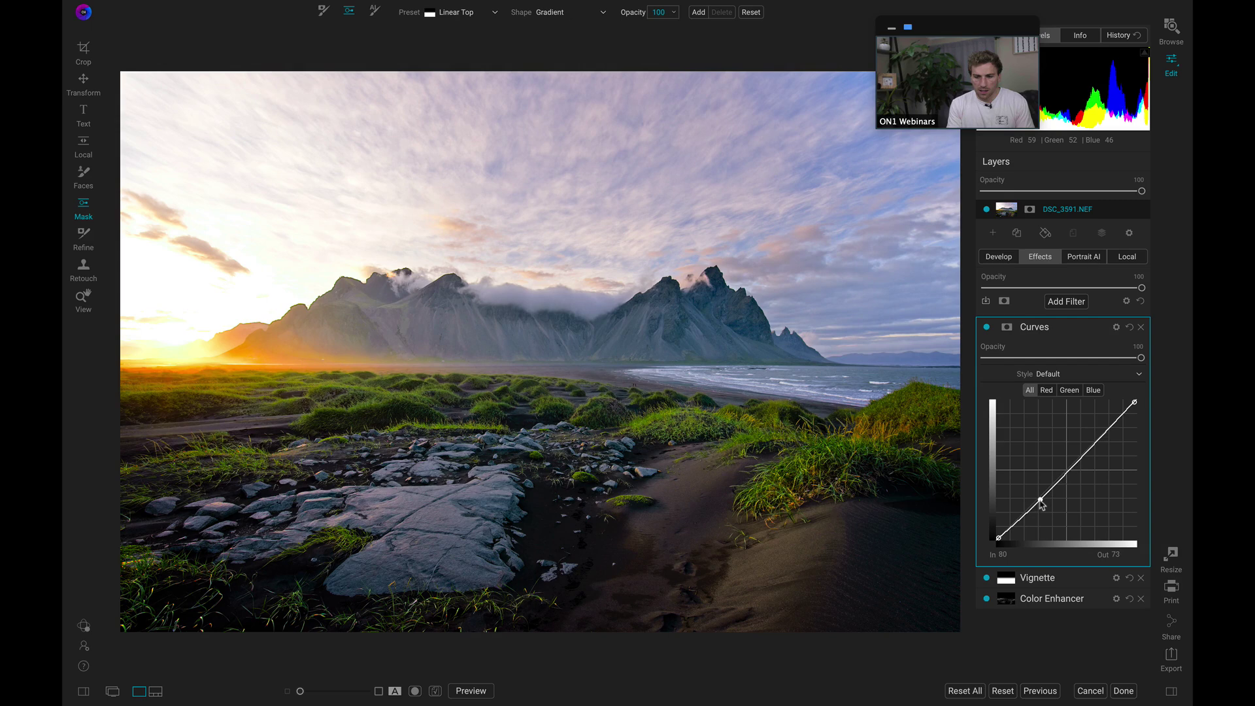
{"action": "left_click_drag", "start_coordinate": [1093, 445], "coordinate": [1098, 435]}
- Toggle the Curves filter and the Preview off and on to compare against the original
{"action": "left_click", "coordinate": [987, 327]}
{"action": "left_click", "coordinate": [986, 326]}
{"action": "left_click", "coordinate": [986, 327]}
{"action": "left_click", "coordinate": [986, 327]}
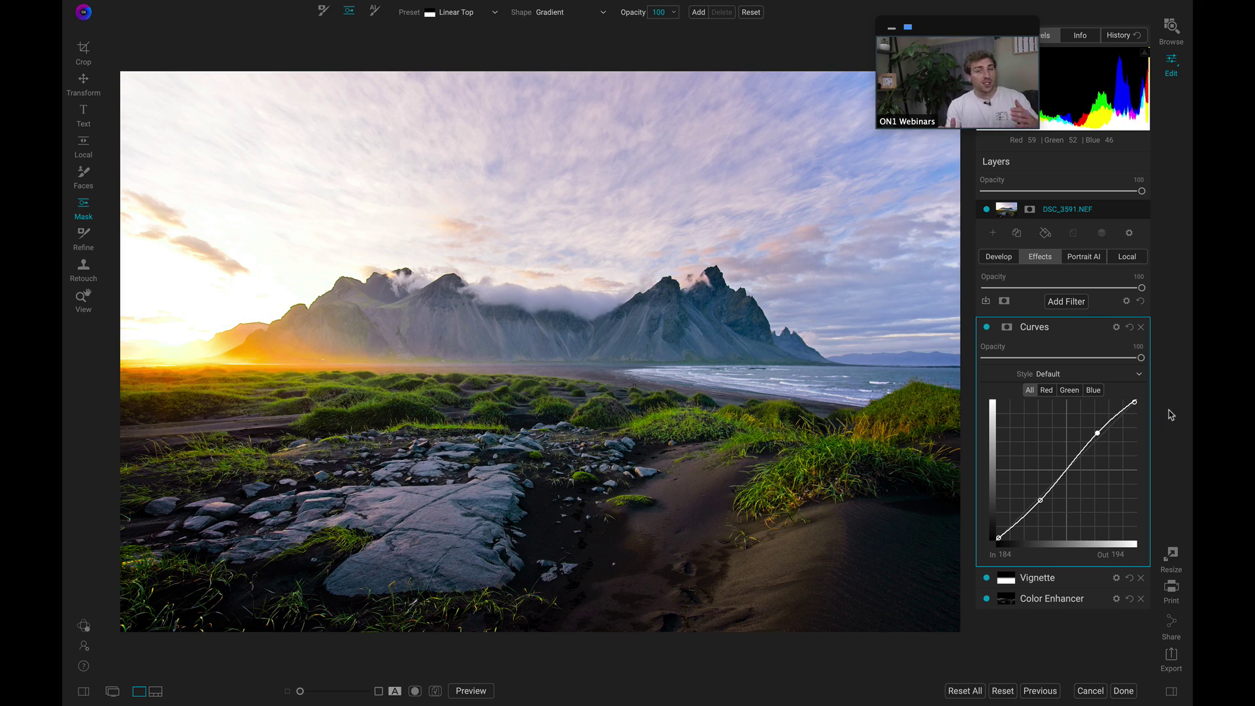
{"action": "key", "text": "backslash"}
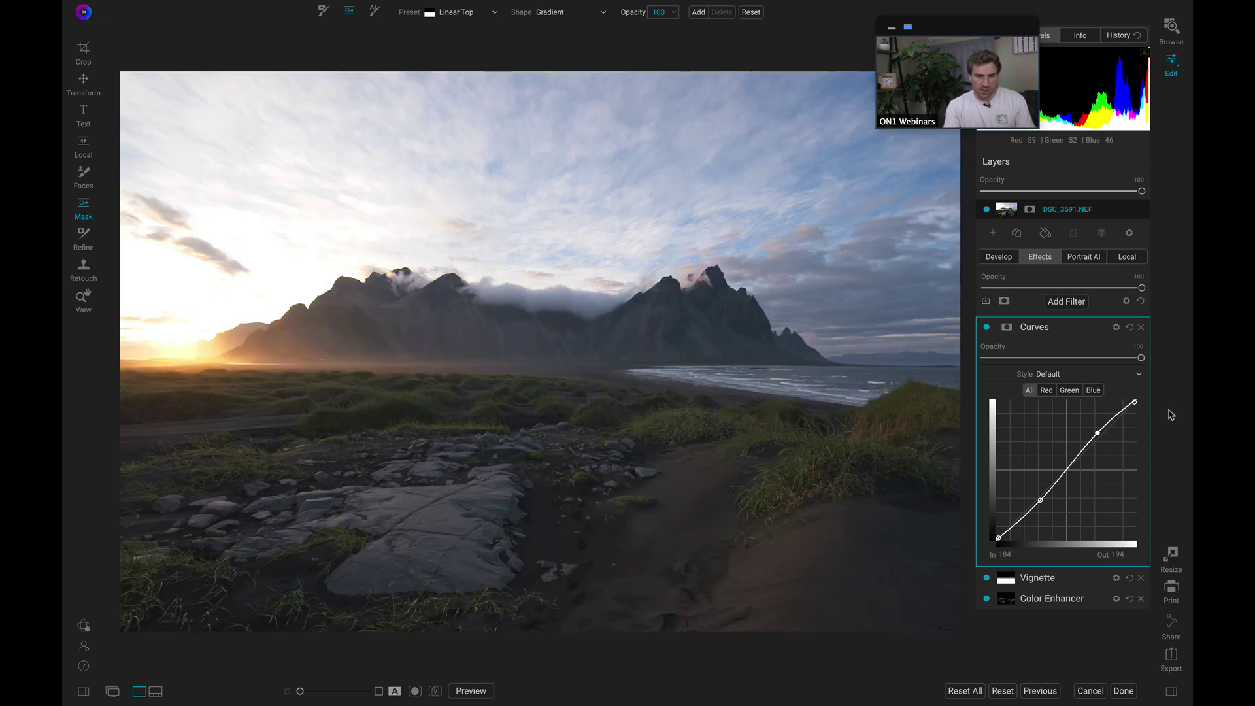
{"action": "key", "text": "backslash"}
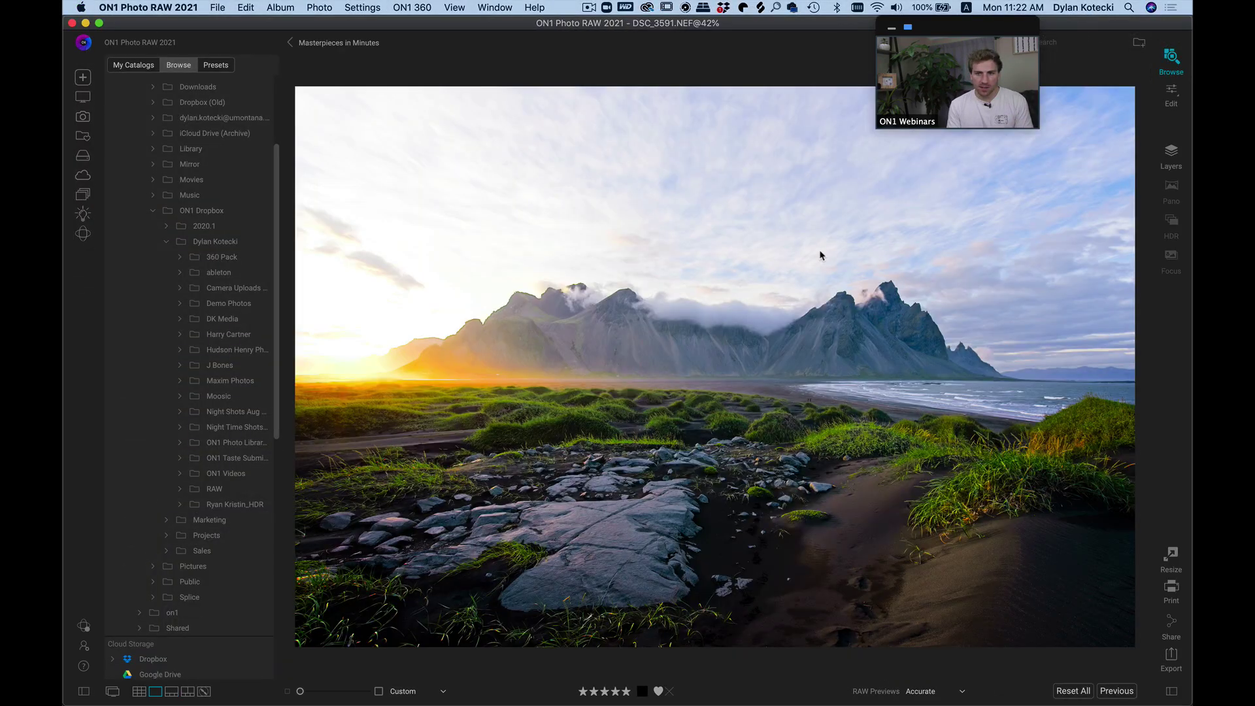
- Open the Milky Way photo DSC09458.ARW full screen in the Edit module
{"action": "key", "text": "g"}
{"action": "double_click", "coordinate": [751, 124]}
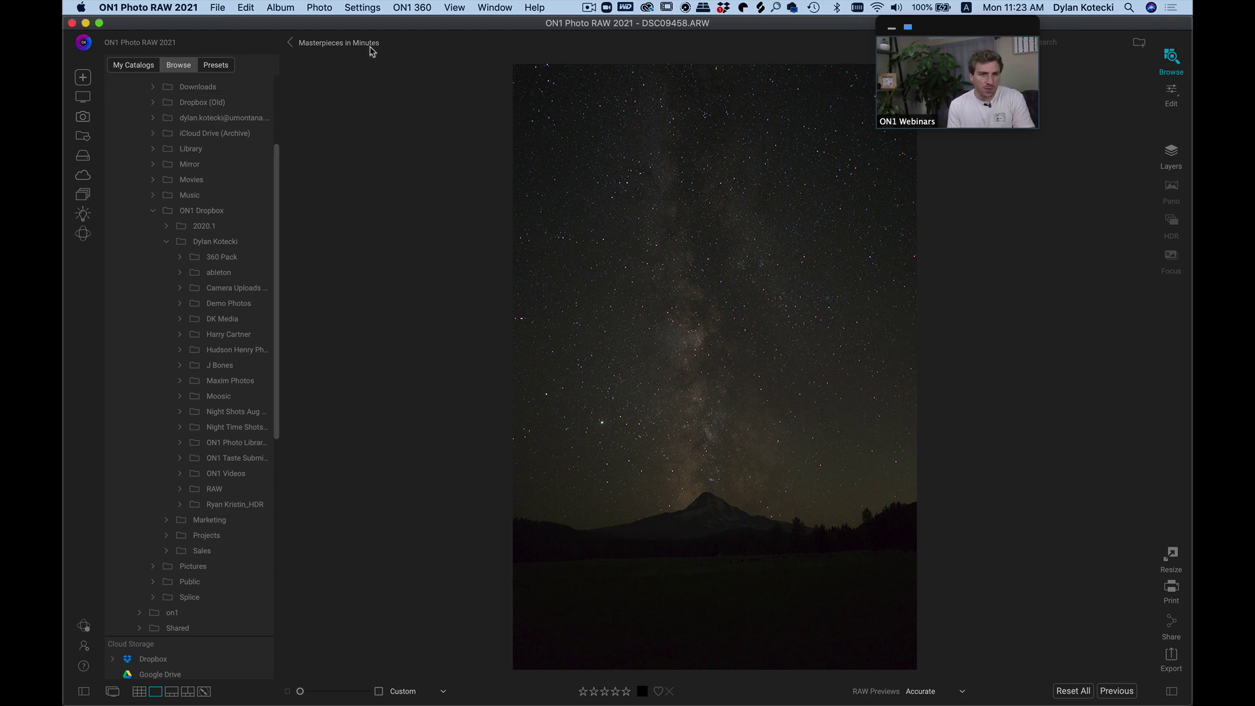
{"action": "left_click", "coordinate": [99, 23]}
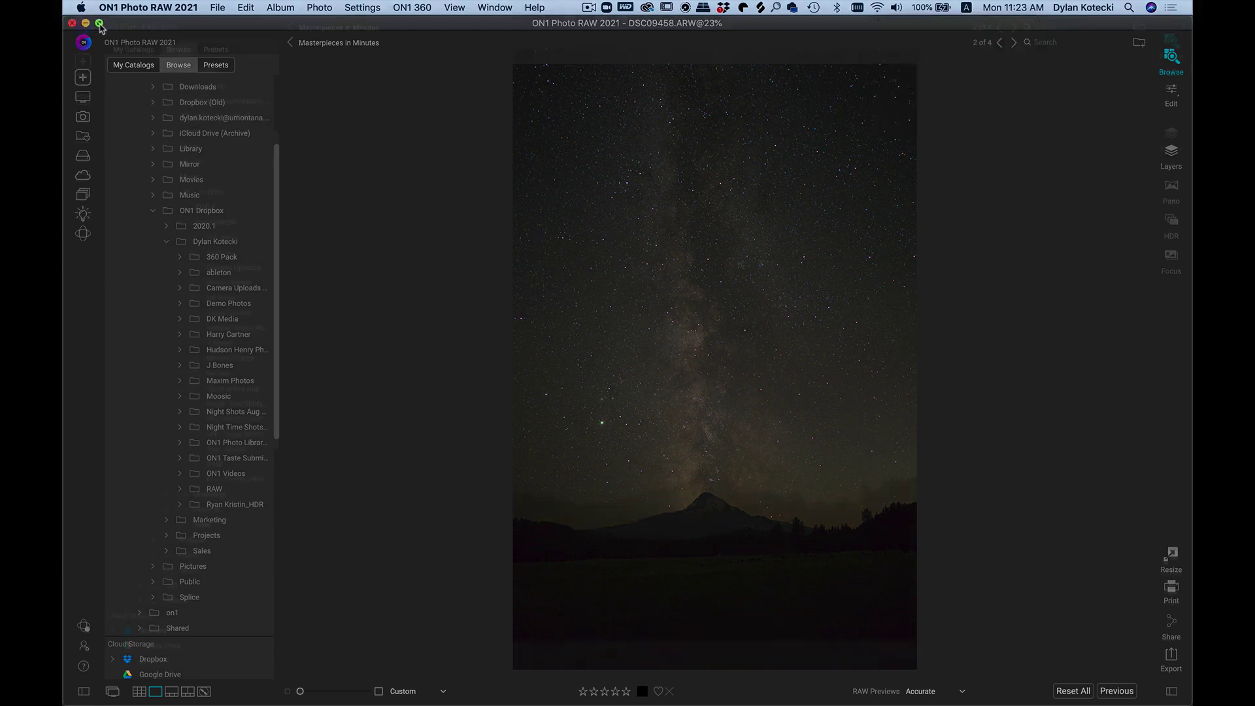
{"action": "left_click", "coordinate": [1172, 76]}
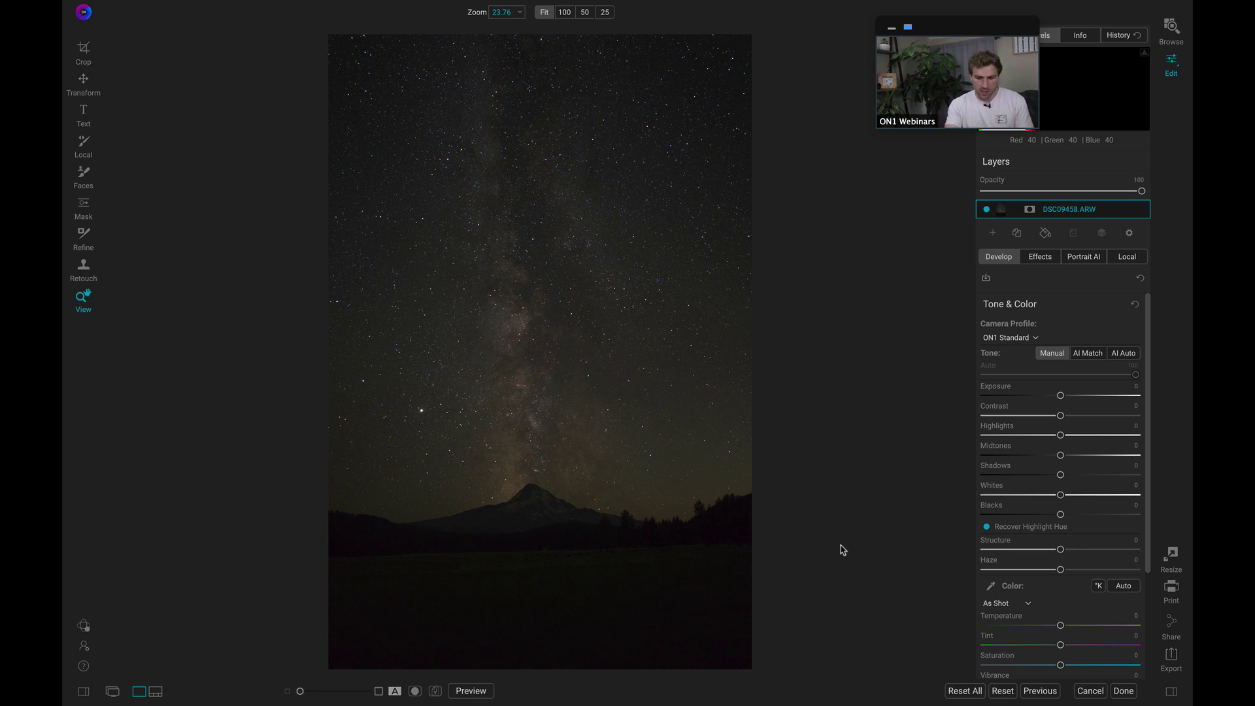
- Inspect the stars and mountain peak at 100% zoom, then return to the whole-photo view
{"action": "key", "text": "ctrl+p"}
{"action": "key", "text": "ctrl+p"}
{"action": "left_click", "coordinate": [520, 314]}
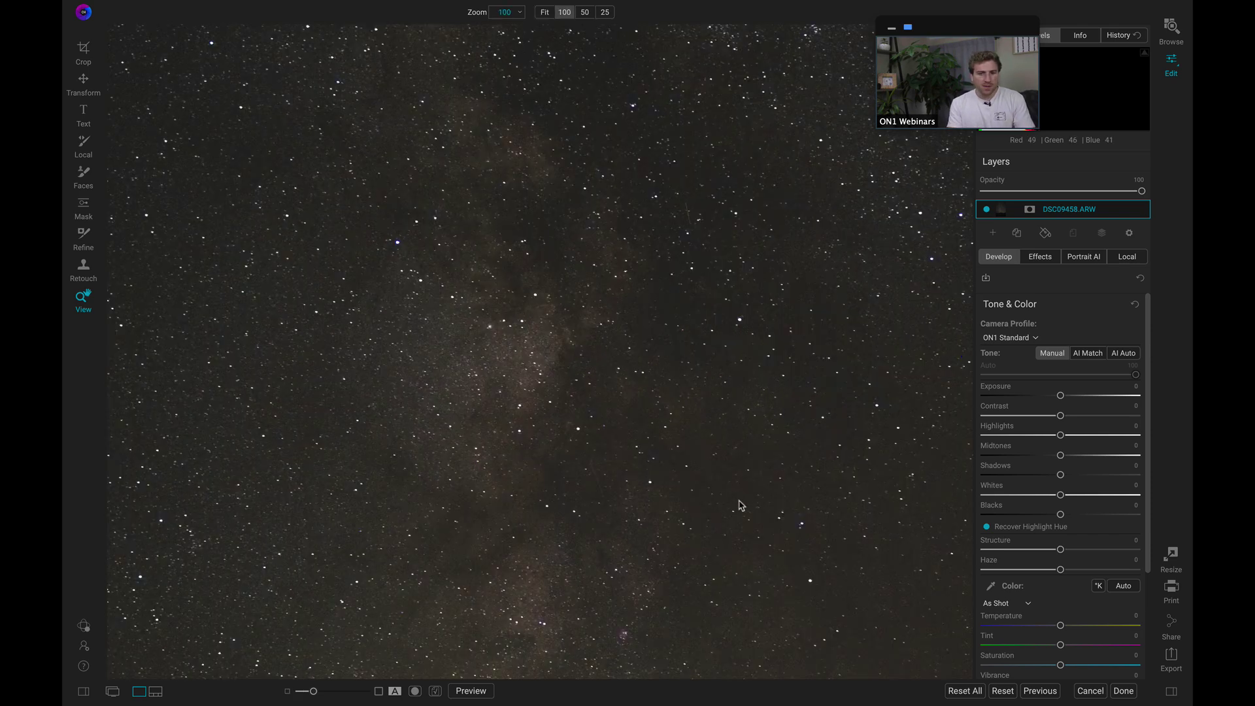
{"action": "left_click", "coordinate": [692, 290]}
{"action": "left_click", "coordinate": [660, 370]}
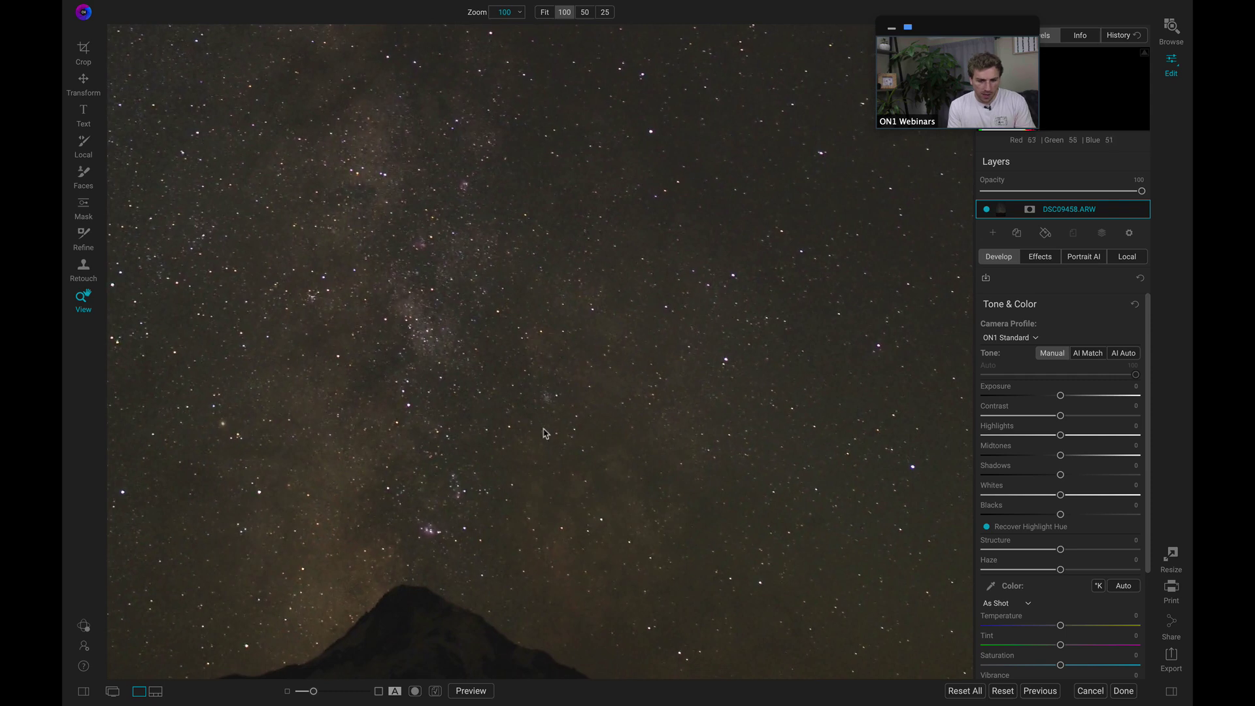
{"action": "left_click", "coordinate": [546, 432]}
{"action": "left_click_drag", "start_coordinate": [449, 398], "coordinate": [554, 336]}
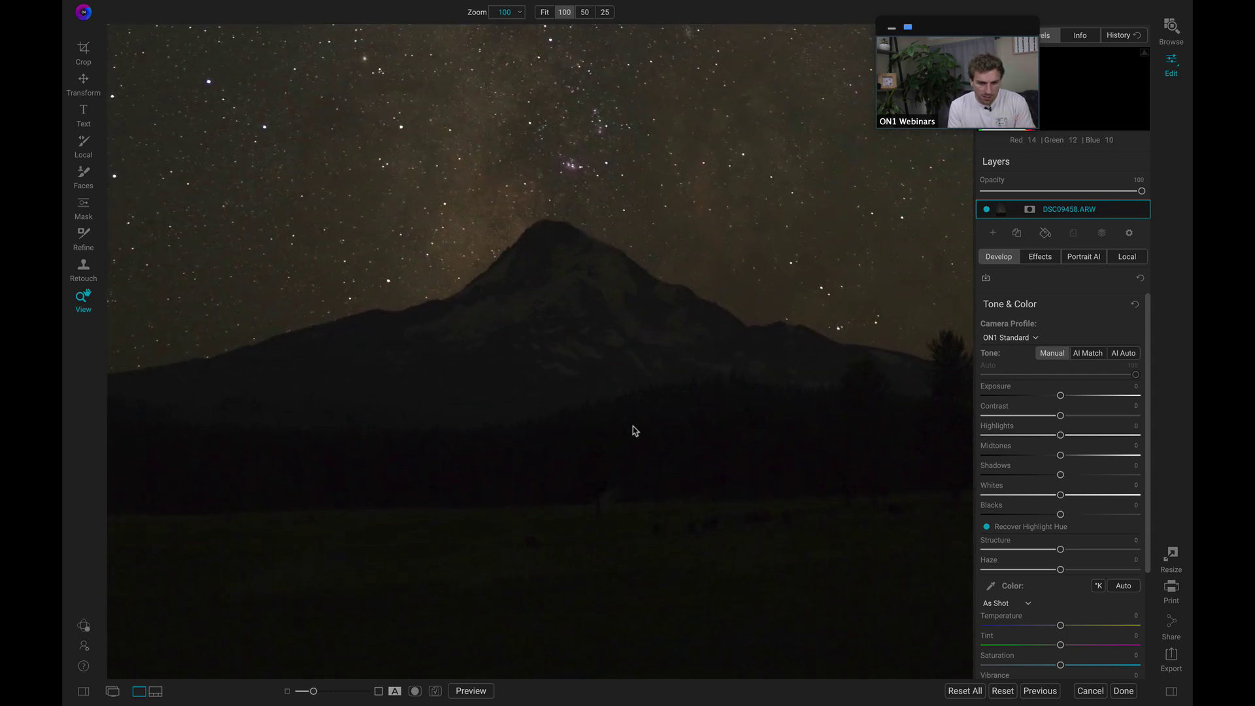
{"action": "left_click", "coordinate": [632, 429]}
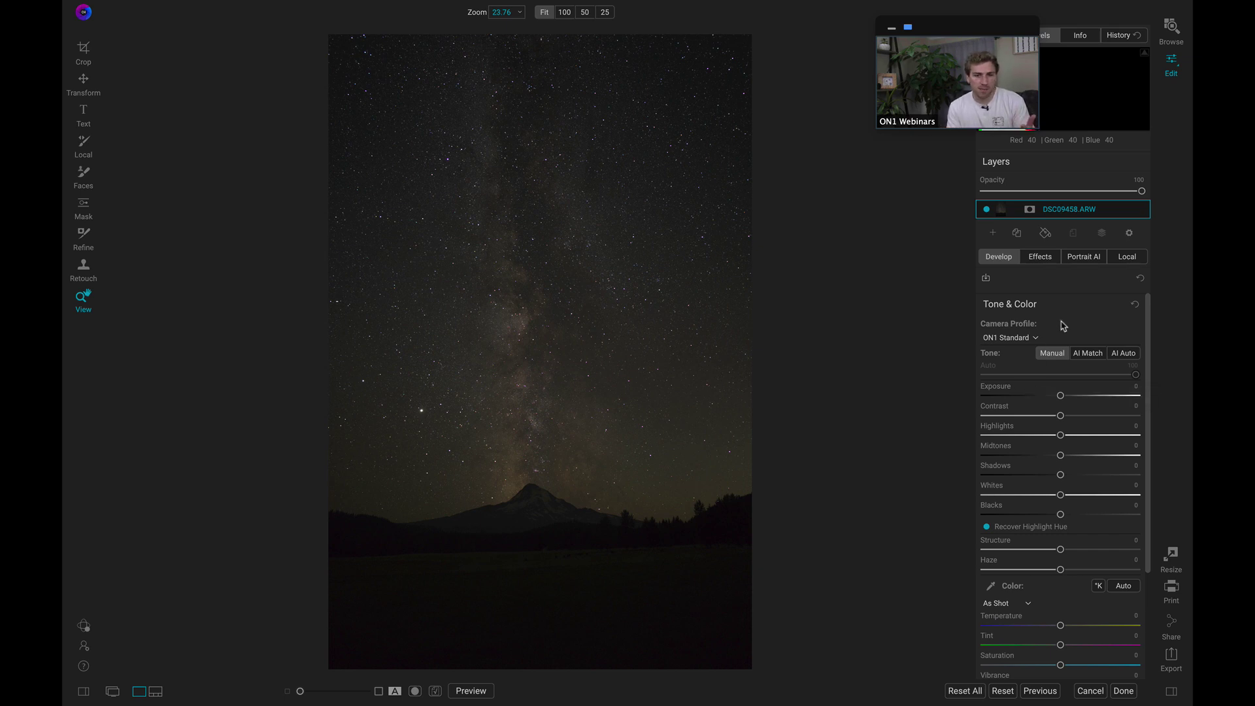
- Switch the camera profile to ON1 Neutral and toggle Preview to compare with the original
{"action": "left_click", "coordinate": [1031, 340]}
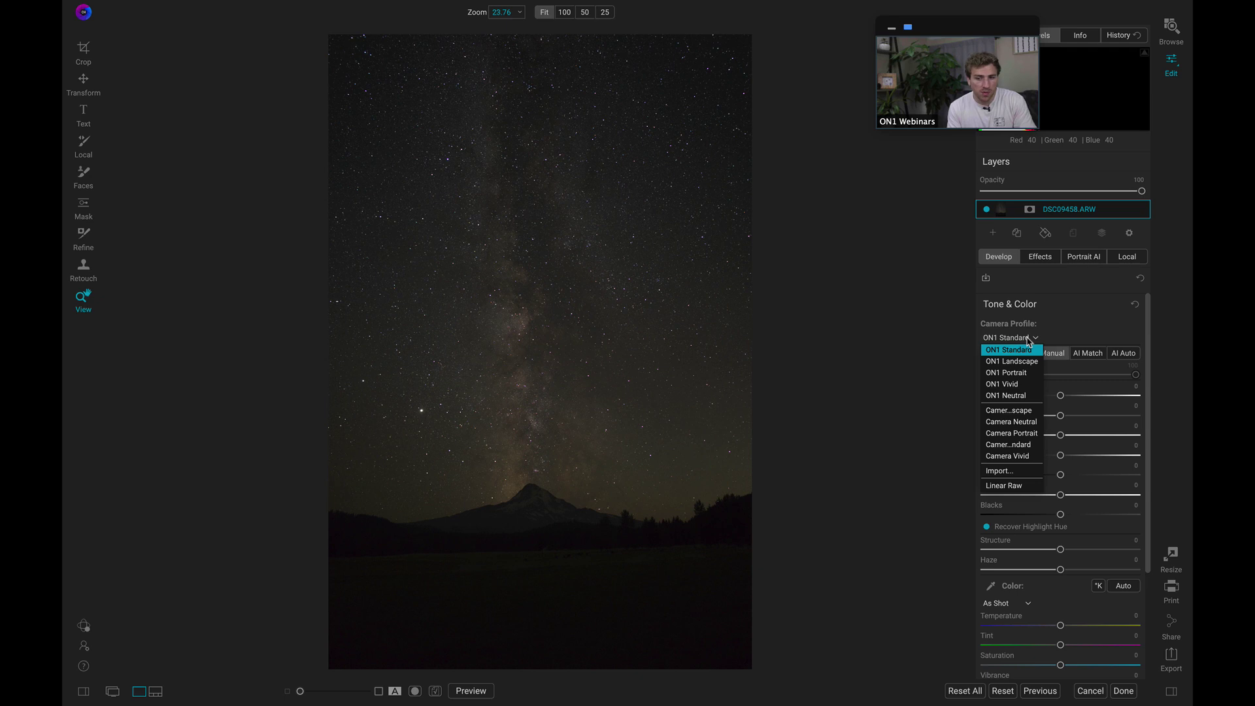
{"action": "left_click", "coordinate": [995, 397]}
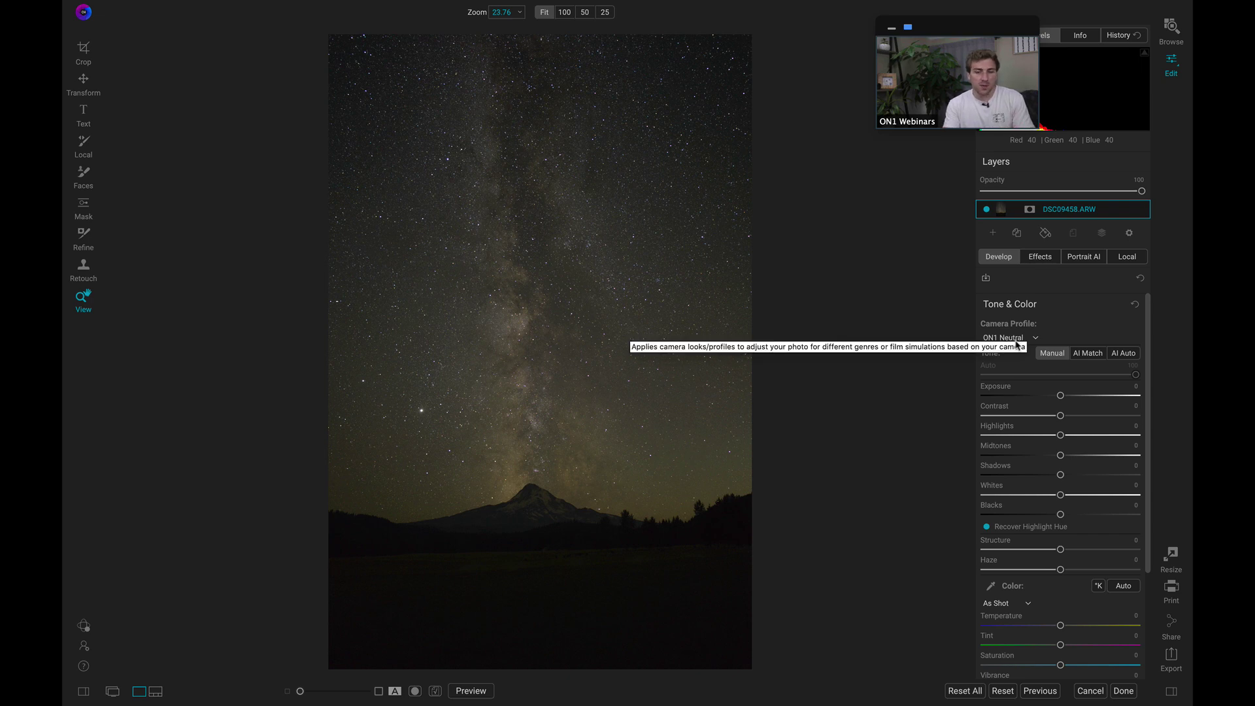
{"action": "key", "text": "backslash"}
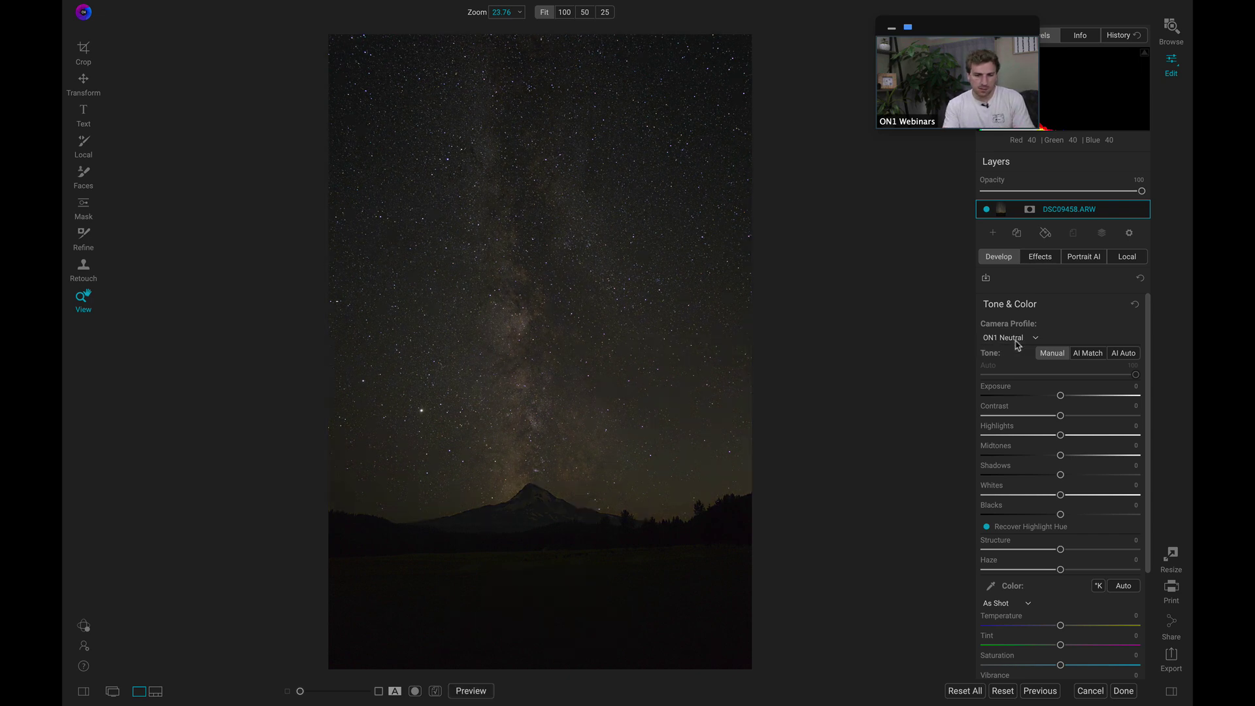
{"action": "key", "text": "backslash"}
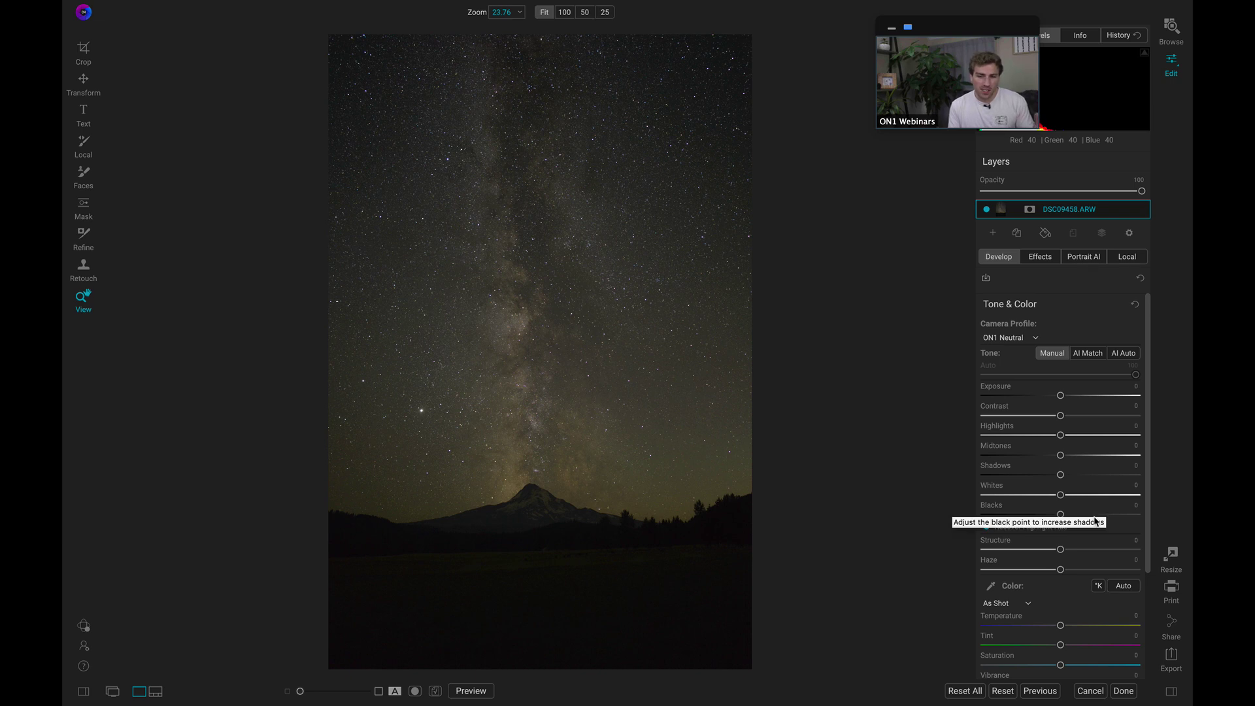
- Set Midtones 23, Shadows 13, Contrast 29 and Temperature -20 in Tone & Color
{"action": "left_click_drag", "start_coordinate": [1060, 455], "coordinate": [1078, 461]}
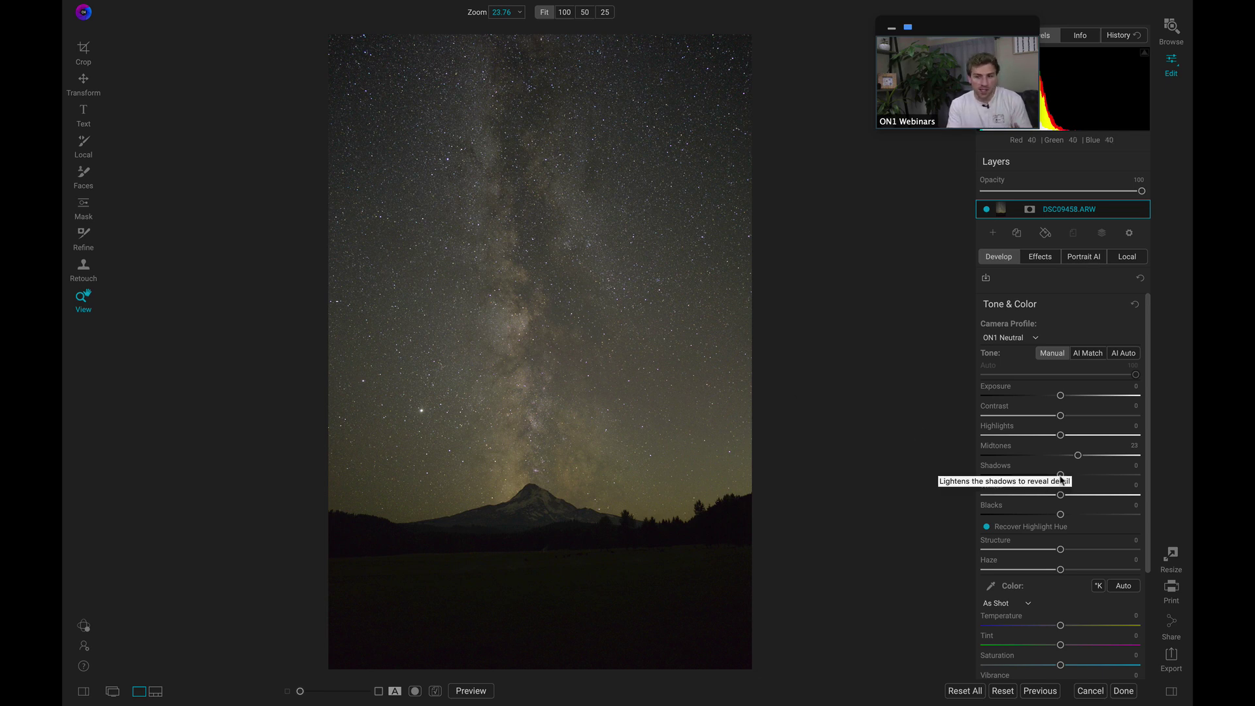
{"action": "left_click_drag", "start_coordinate": [1060, 479], "coordinate": [1072, 482]}
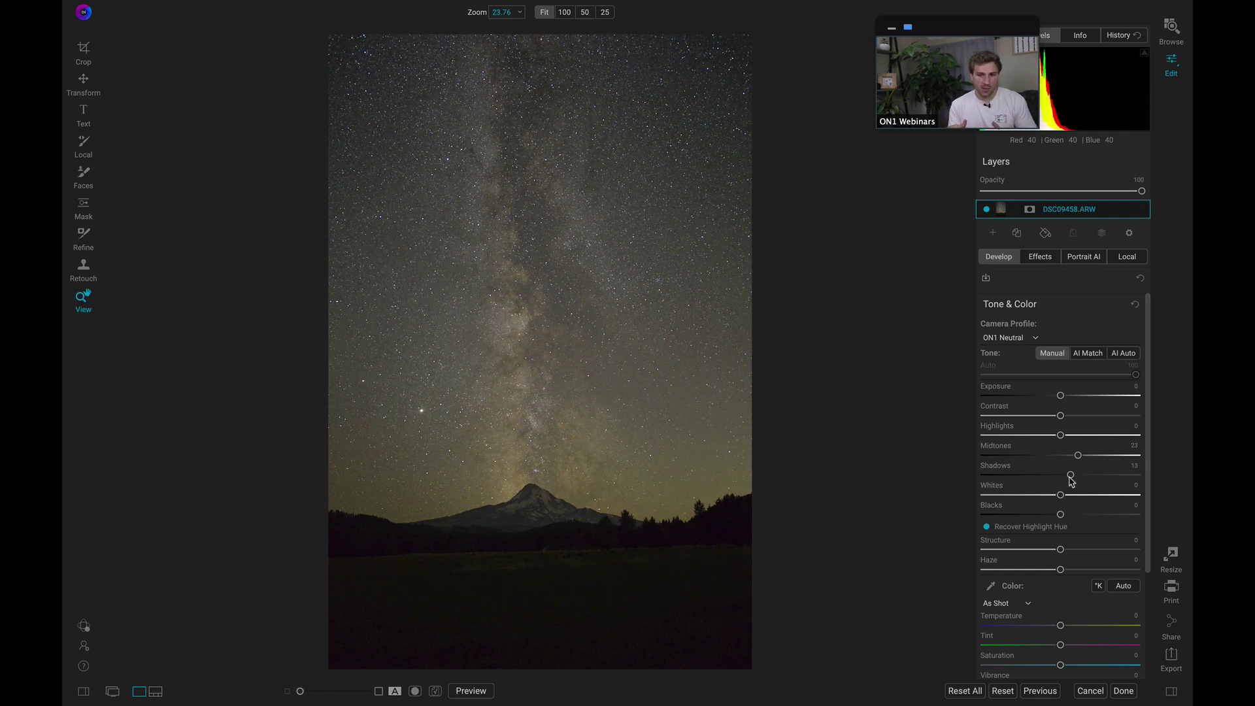
{"action": "left_click_drag", "start_coordinate": [1060, 416], "coordinate": [1082, 426]}
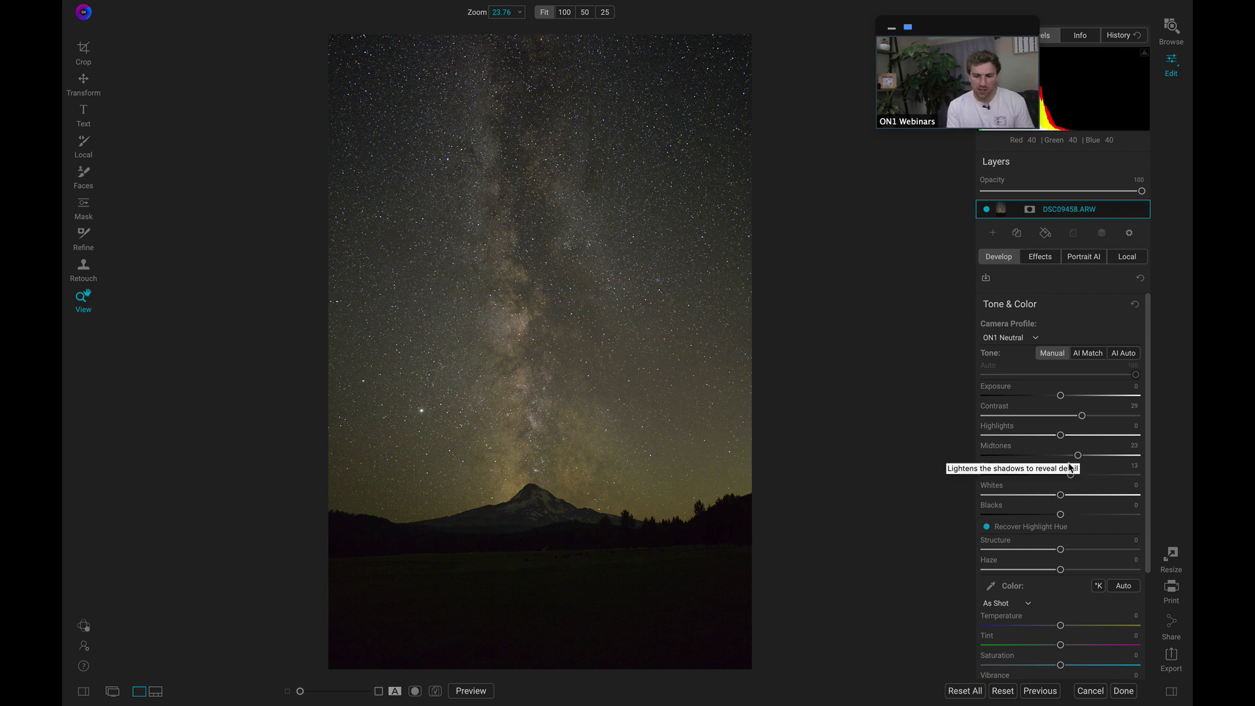
{"action": "scroll", "coordinate": [1069, 474], "scroll_direction": "down", "scroll_amount": 2}
{"action": "scroll", "coordinate": [1066, 480], "scroll_direction": "up", "scroll_amount": 2}
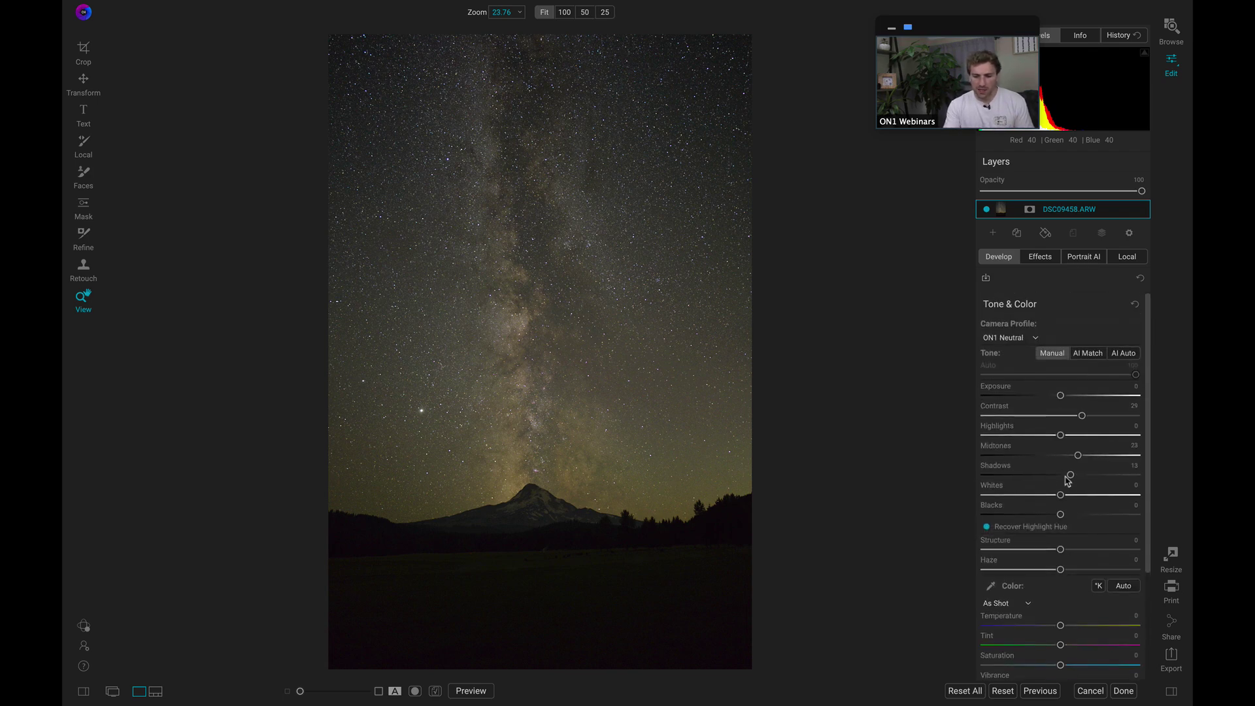
{"action": "key", "text": "backslash"}
{"action": "key", "text": "backslash"}
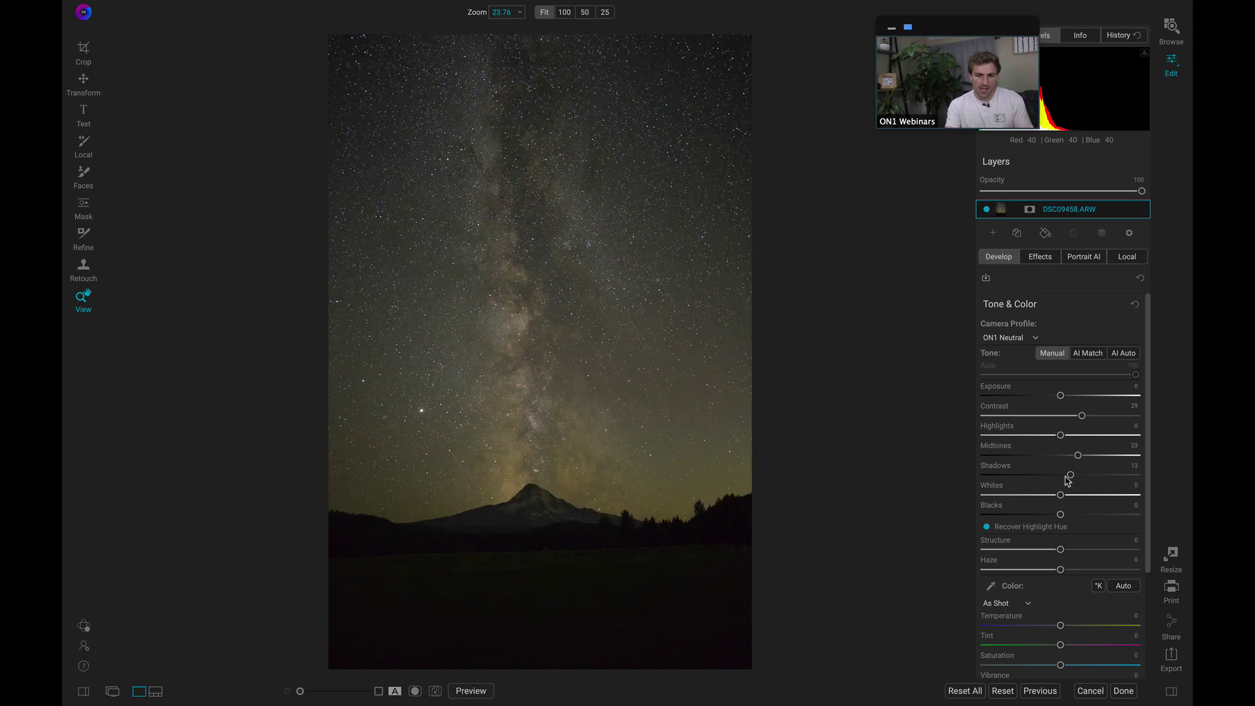
{"action": "scroll", "coordinate": [1067, 480], "scroll_direction": "down", "scroll_amount": 2}
{"action": "left_click_drag", "start_coordinate": [1060, 542], "coordinate": [1037, 547]}
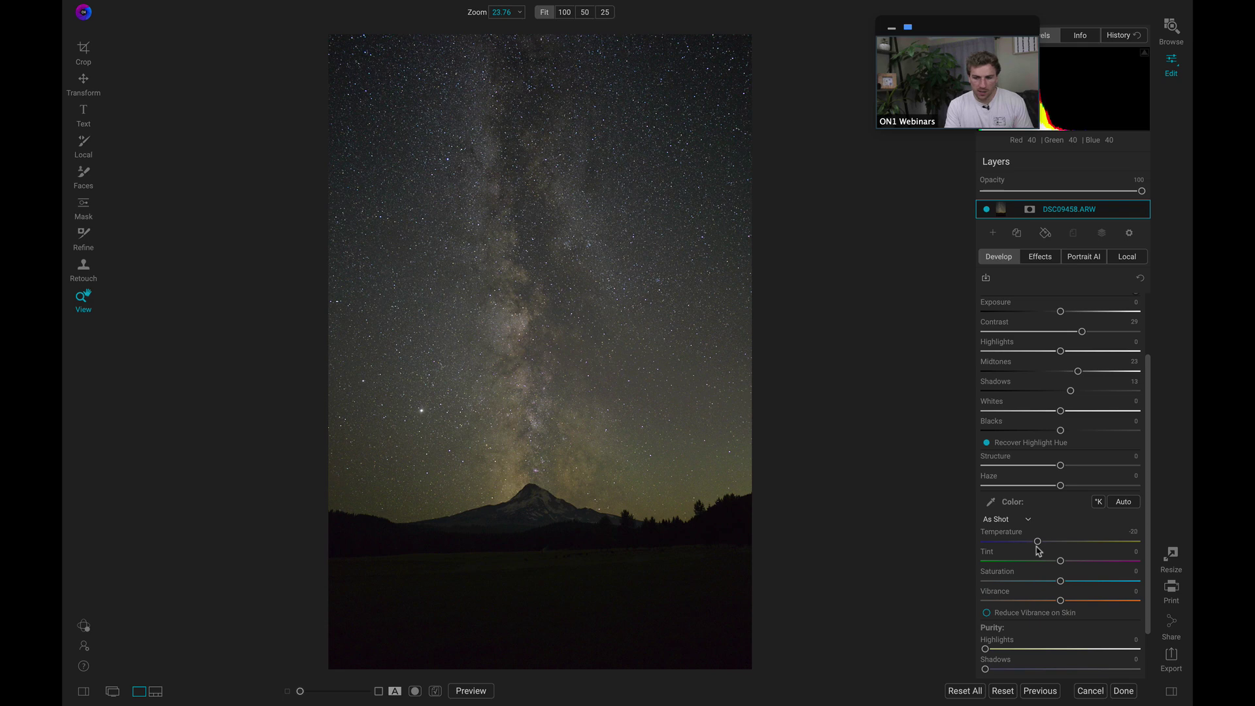
- Compare the edits with the original, then frame a 4x5 crop with a grid overlay
{"action": "key", "text": "backslash"}
{"action": "key", "text": "backslash"}
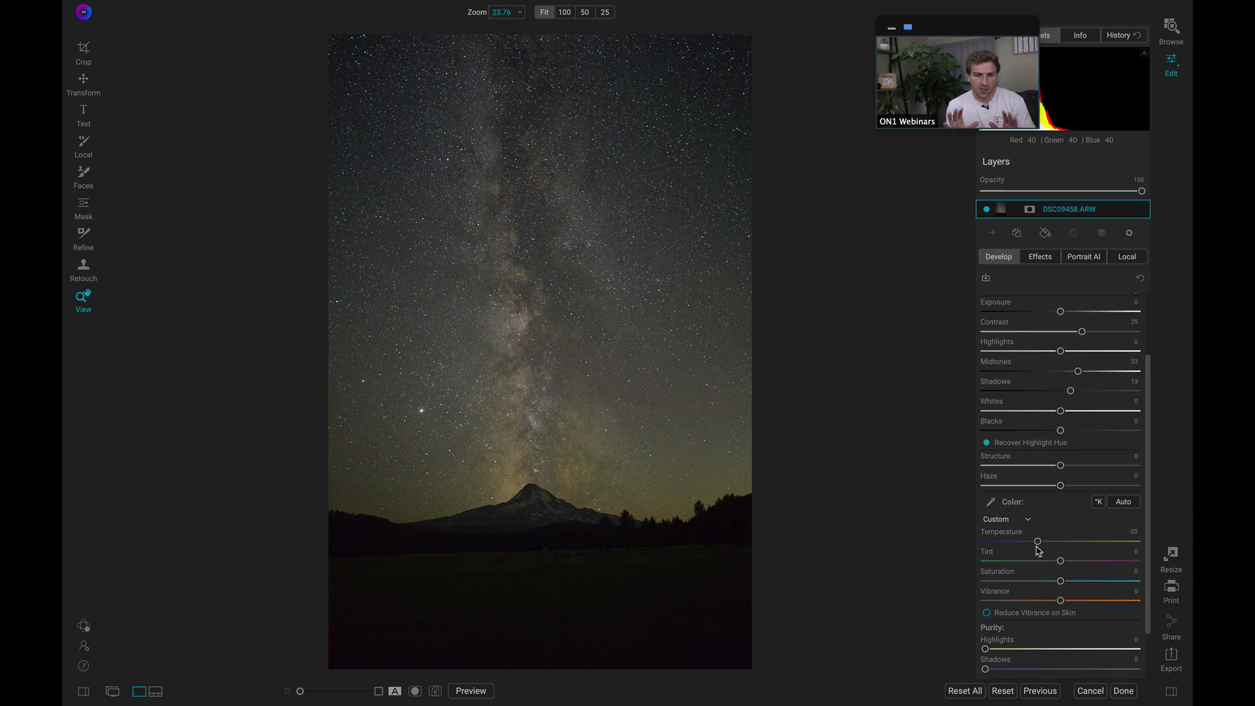
{"action": "key", "text": "ctrl+p"}
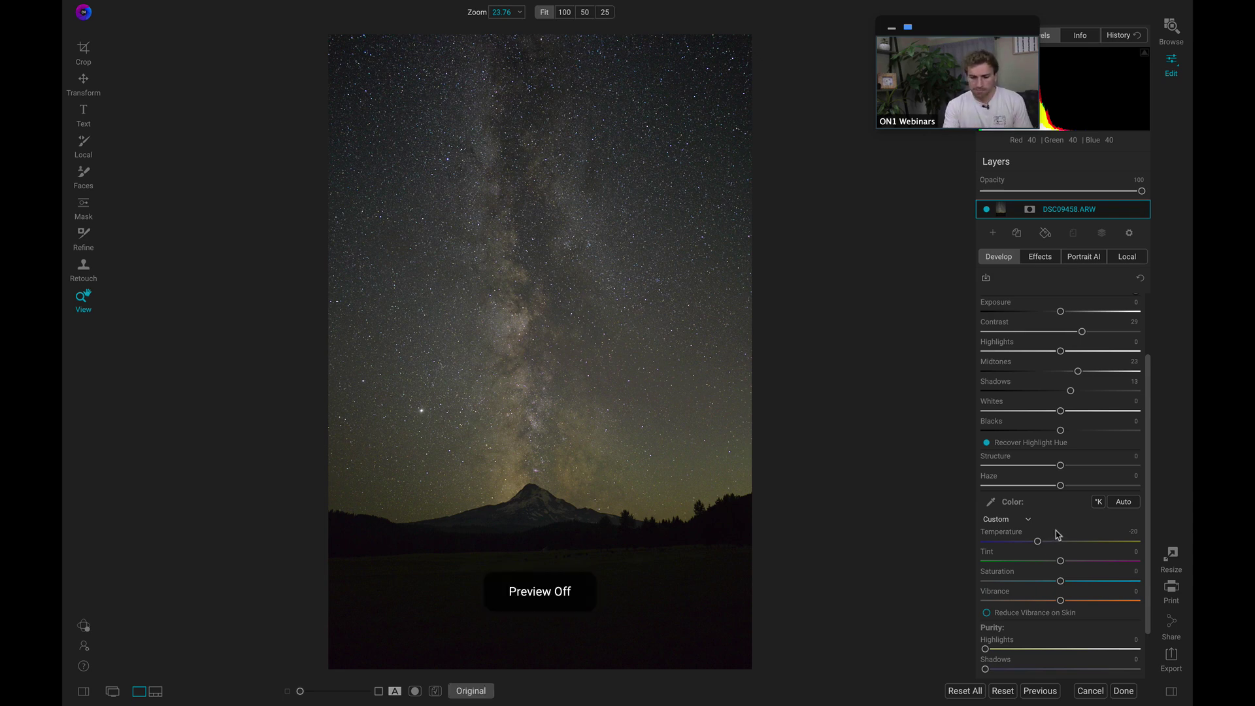
{"action": "key", "text": "ctrl+p"}
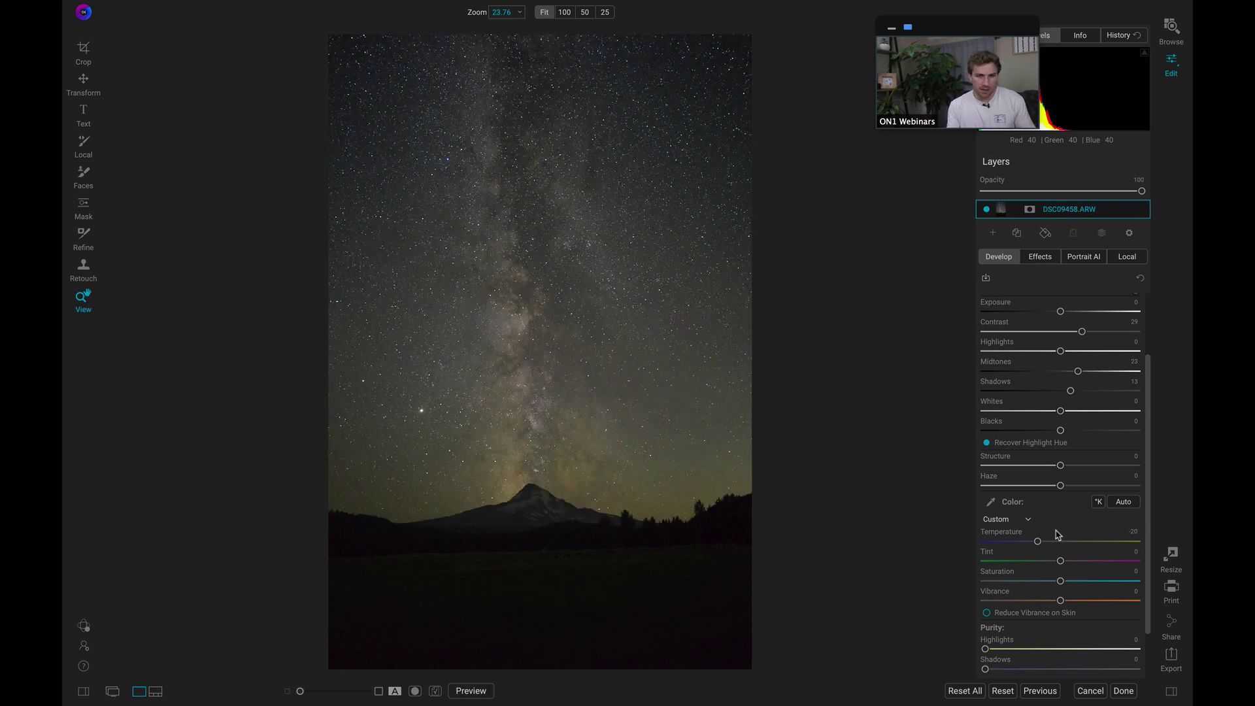
{"action": "key", "text": "c"}
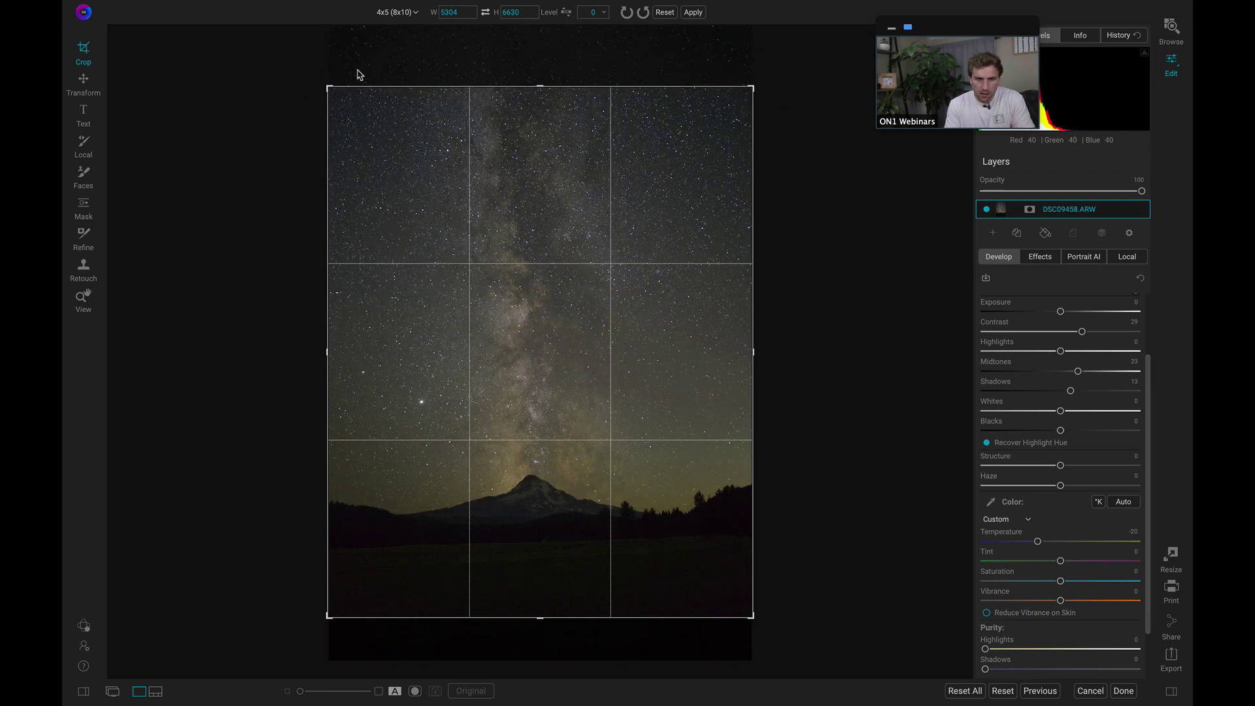
- Rotate the crop about 2 degrees to level the horizon and apply the 4x5 crop
{"action": "left_click_drag", "start_coordinate": [314, 76], "coordinate": [330, 74]}
{"action": "left_click_drag", "start_coordinate": [320, 75], "coordinate": [331, 67]}
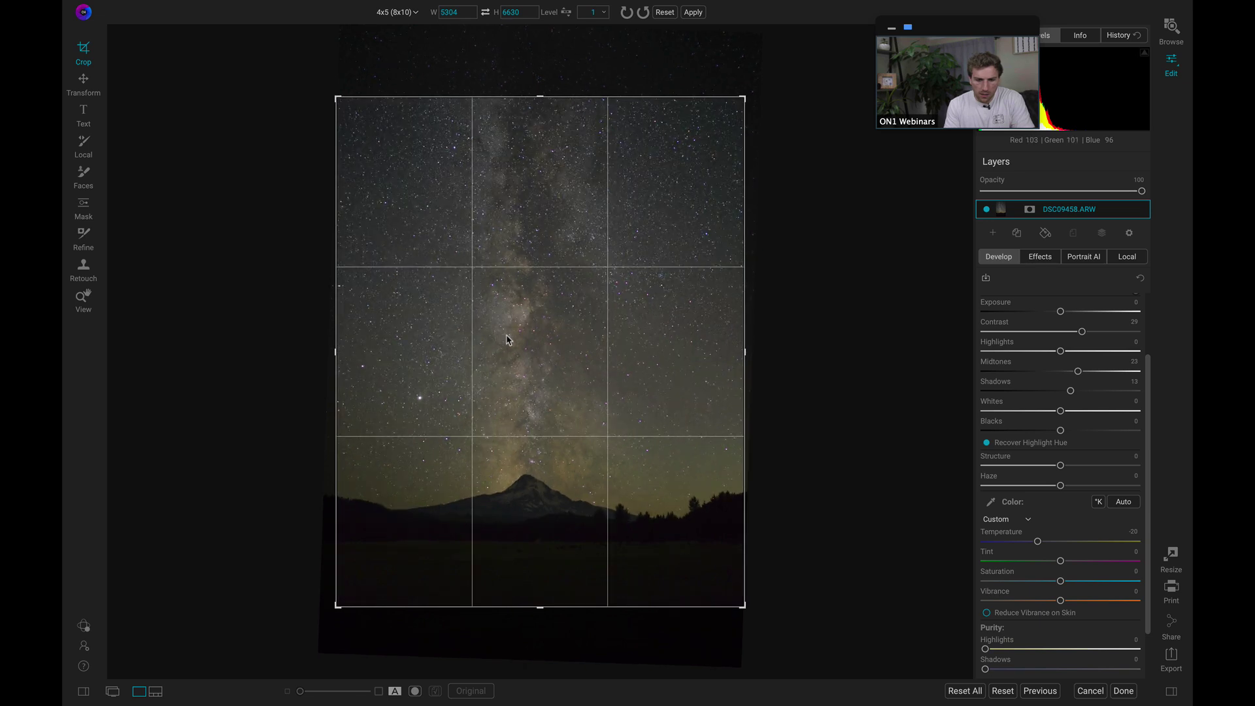
{"action": "key", "text": "Return"}
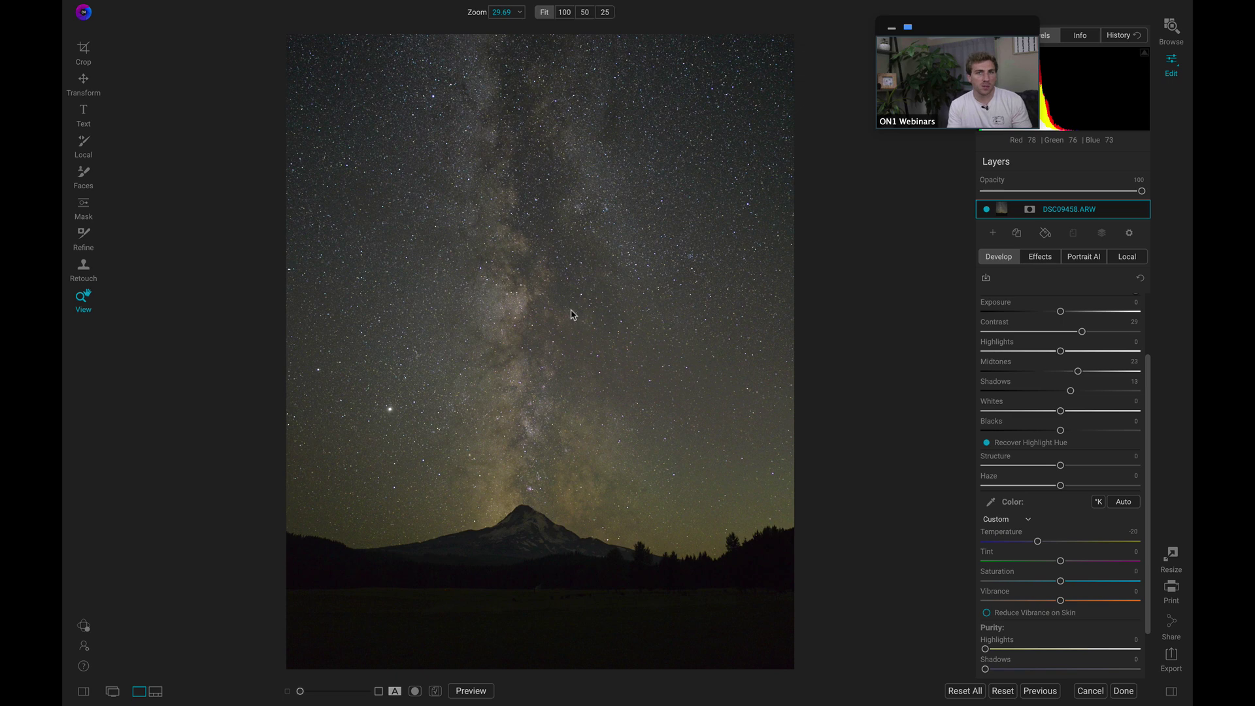
- Add a Curves filter and shape an S-curve that darkens shadows and brightens the sky
{"action": "left_click", "coordinate": [1040, 256]}
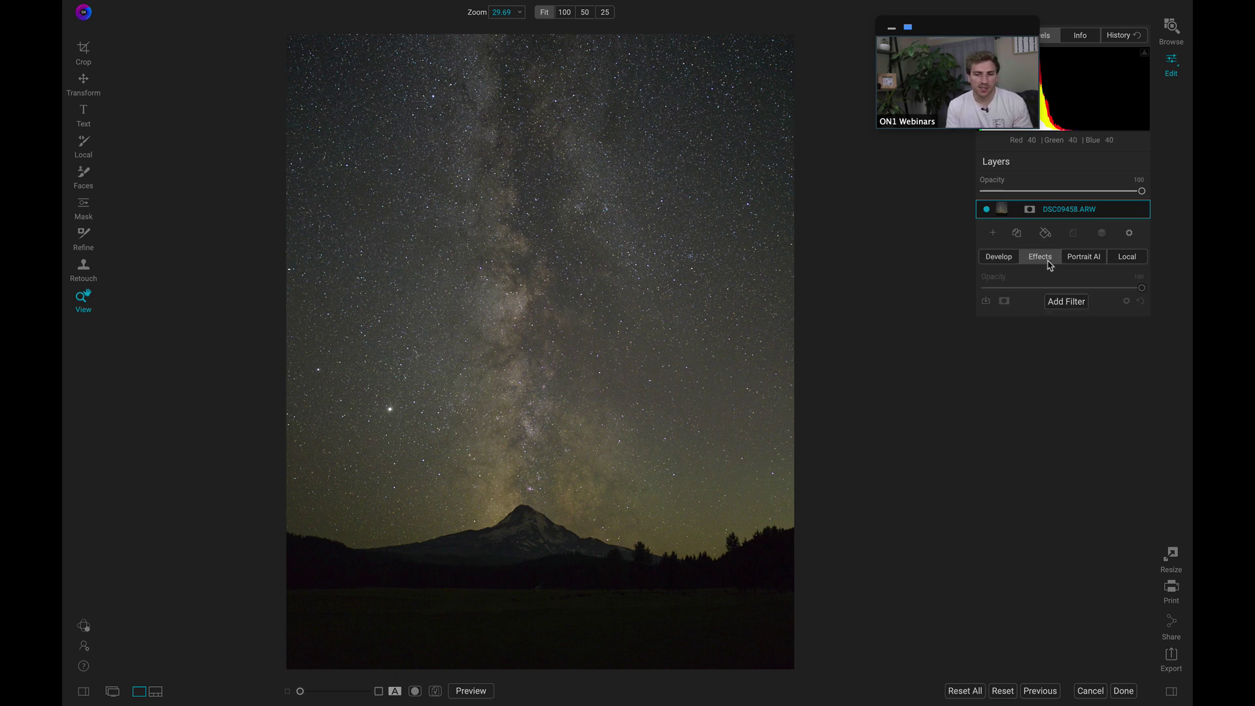
{"action": "left_click", "coordinate": [1069, 303]}
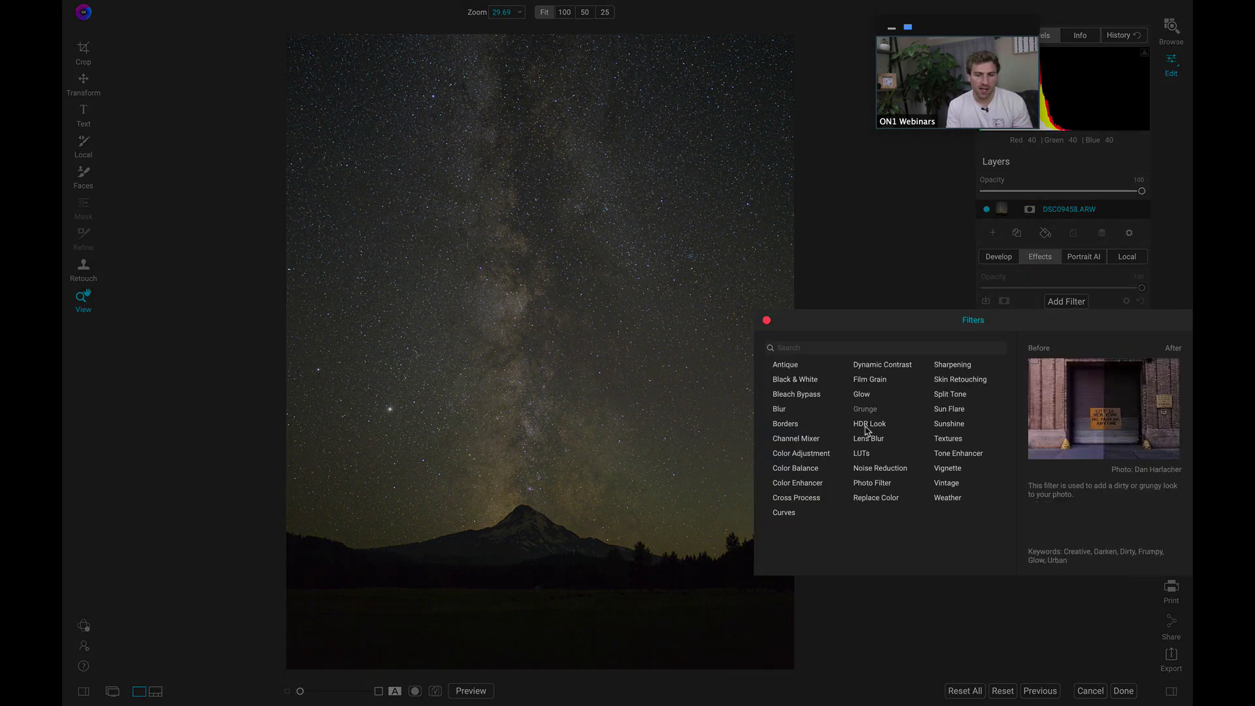
{"action": "left_click", "coordinate": [783, 513]}
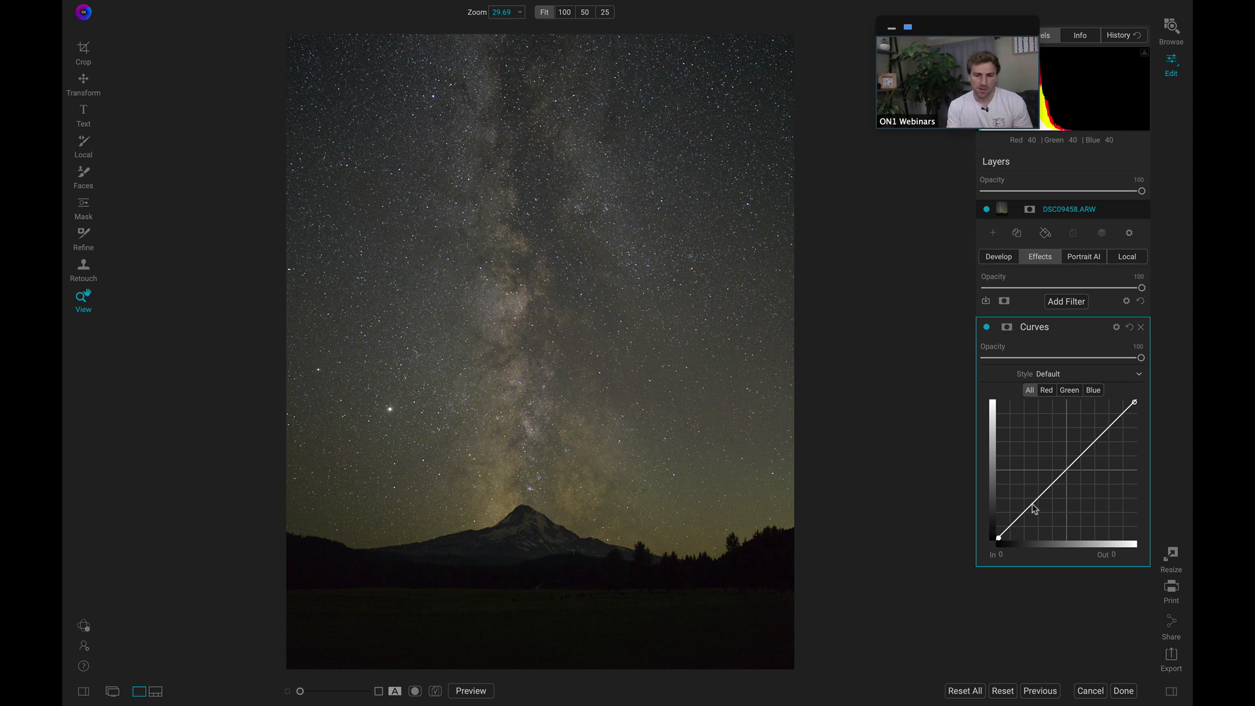
{"action": "left_click_drag", "start_coordinate": [1030, 514], "coordinate": [1033, 518]}
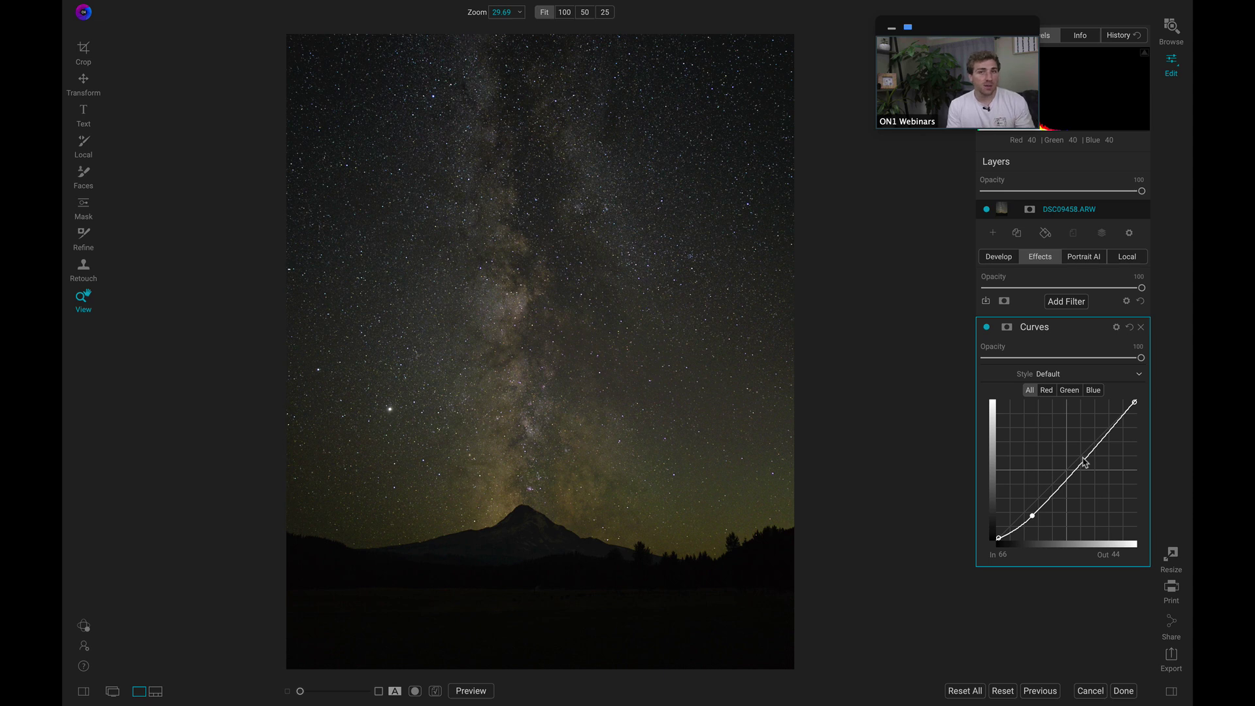
{"action": "left_click_drag", "start_coordinate": [1083, 461], "coordinate": [1093, 425]}
{"action": "left_click_drag", "start_coordinate": [1028, 512], "coordinate": [1036, 512]}
{"action": "mouse_move", "coordinate": [1095, 431]}
{"action": "left_mouse_down"}
{"action": "mouse_move", "coordinate": [1082, 439]}
{"action": "mouse_move", "coordinate": [1084, 427]}
{"action": "left_mouse_up"}
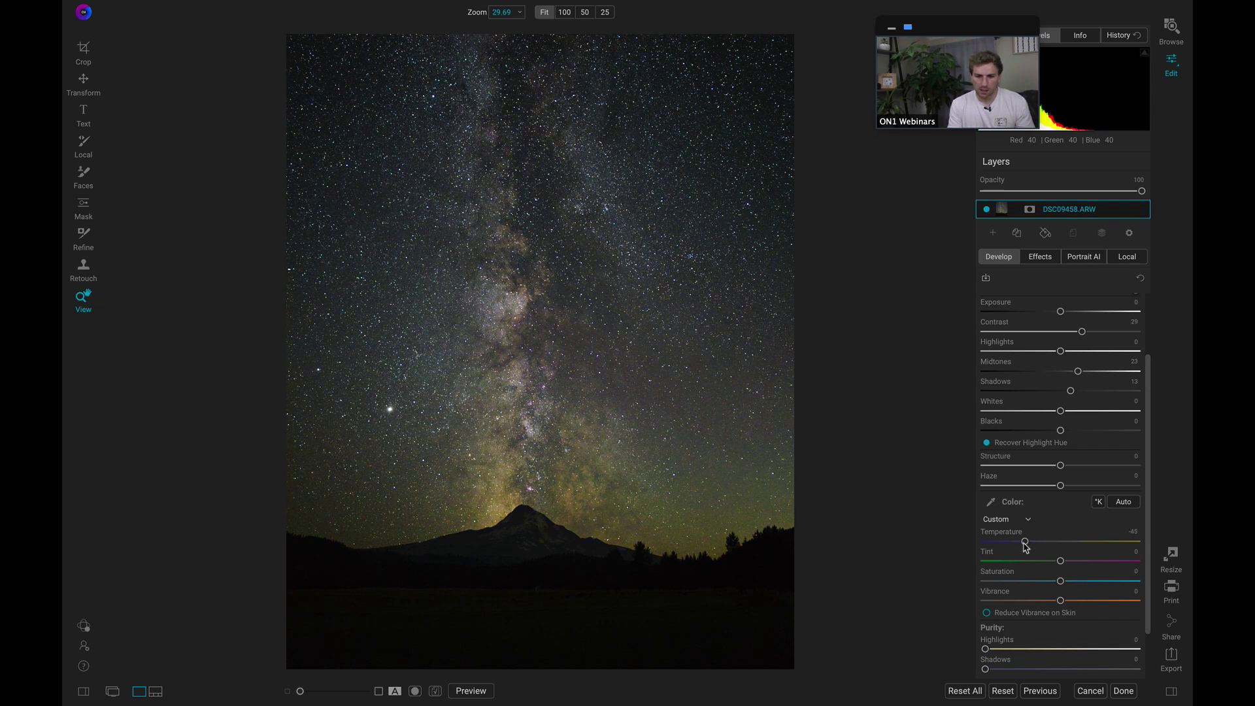
- Toggle the Curves filter off and on to compare before and after
{"action": "left_click", "coordinate": [1040, 257]}
{"action": "left_click", "coordinate": [1100, 328]}
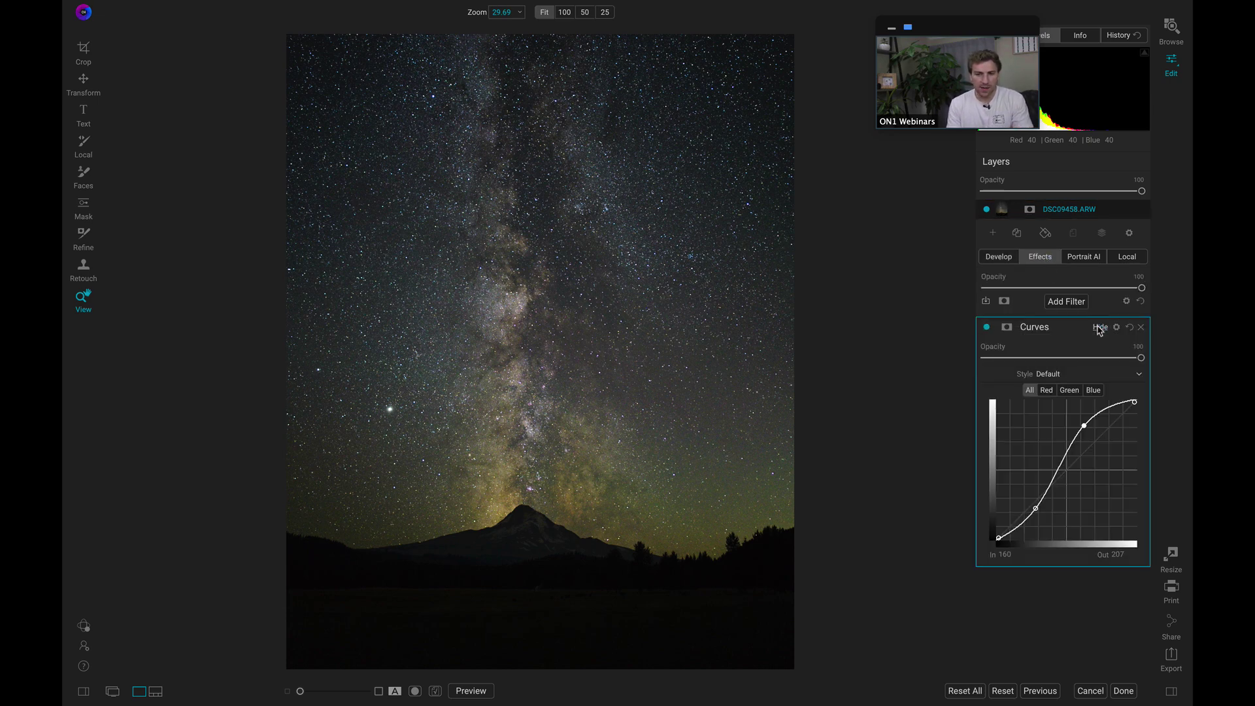
{"action": "left_click", "coordinate": [986, 327]}
{"action": "left_click", "coordinate": [985, 328]}
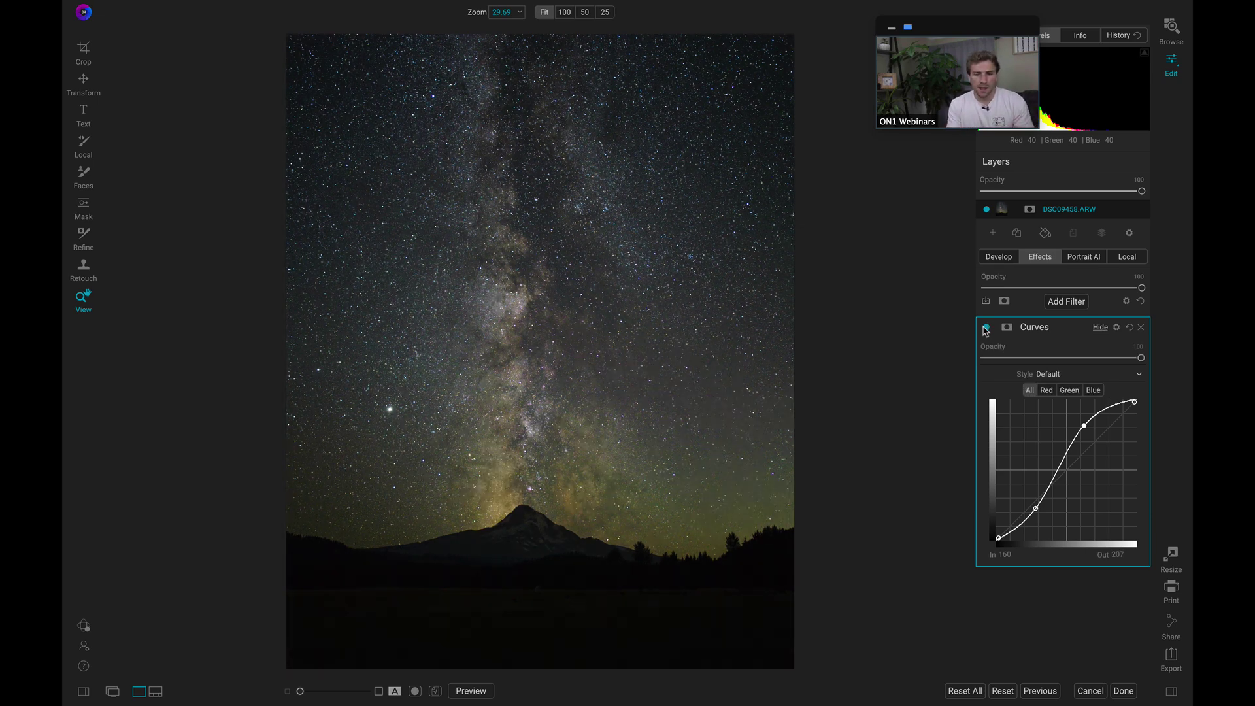
{"action": "left_click", "coordinate": [985, 328]}
{"action": "left_click", "coordinate": [986, 328]}
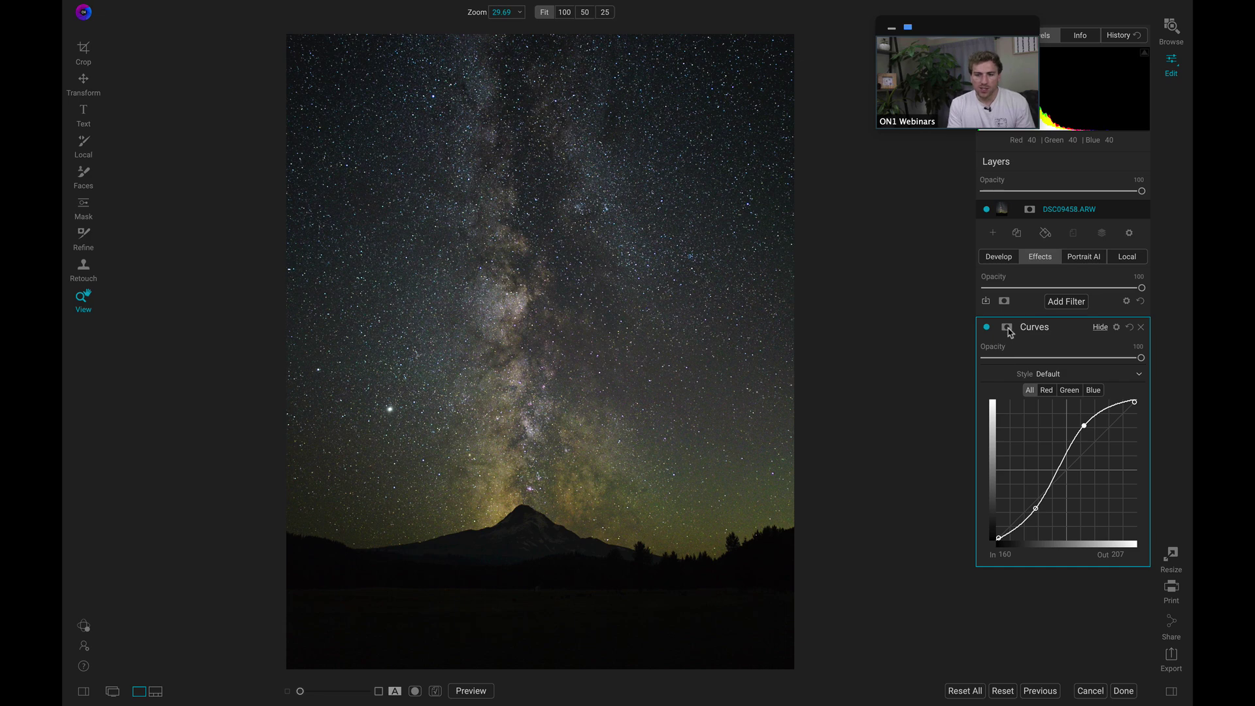
- Add a brightness-based mask to Curves and display it in grayscale
{"action": "left_click", "coordinate": [1008, 328]}
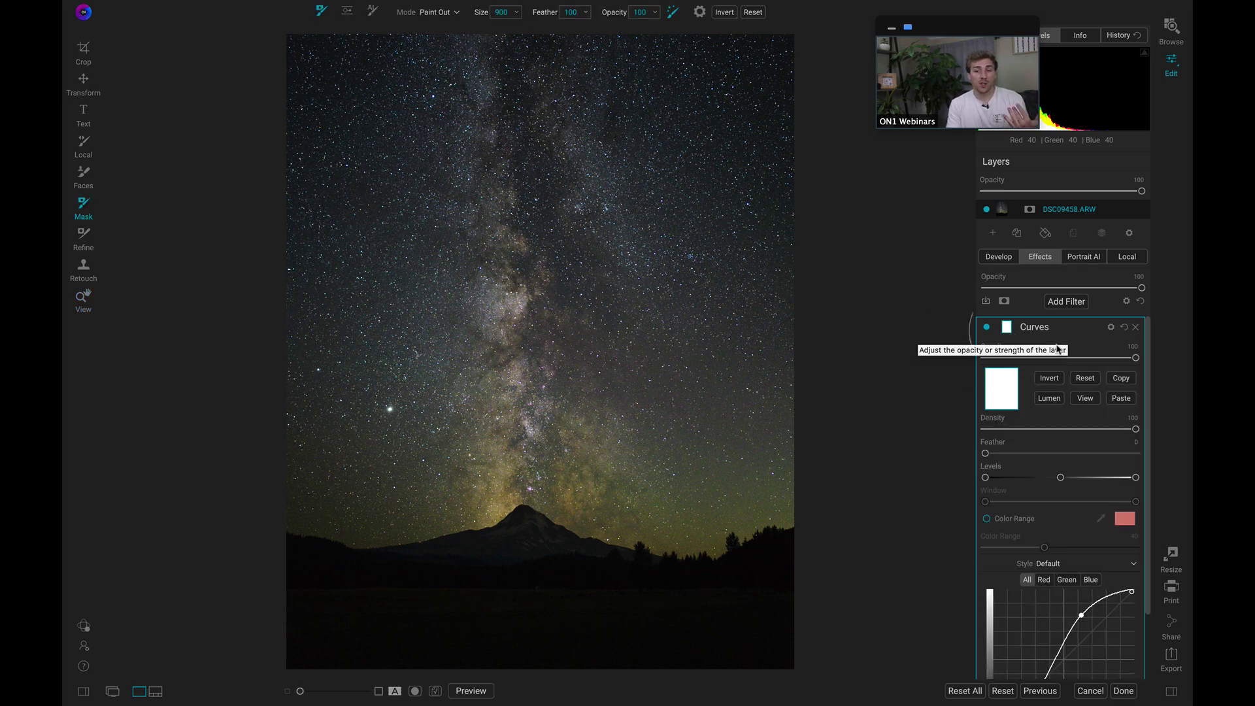
{"action": "left_click", "coordinate": [1049, 399]}
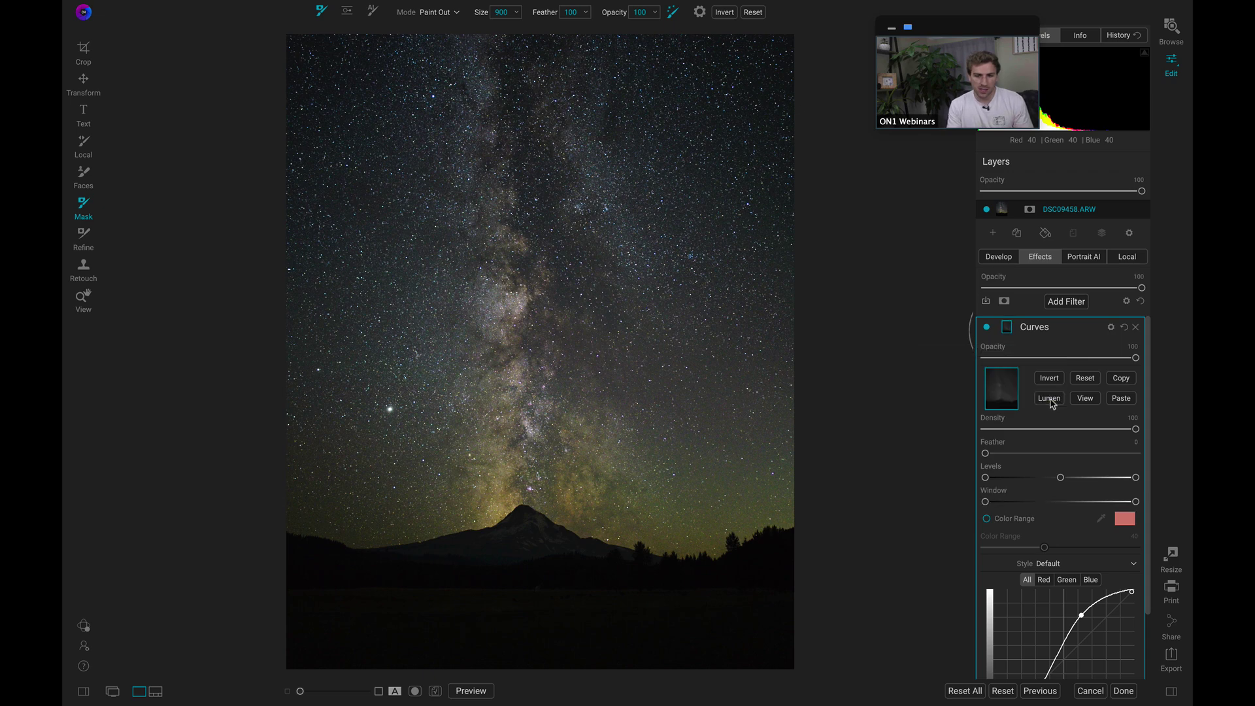
{"action": "left_click", "coordinate": [1088, 403]}
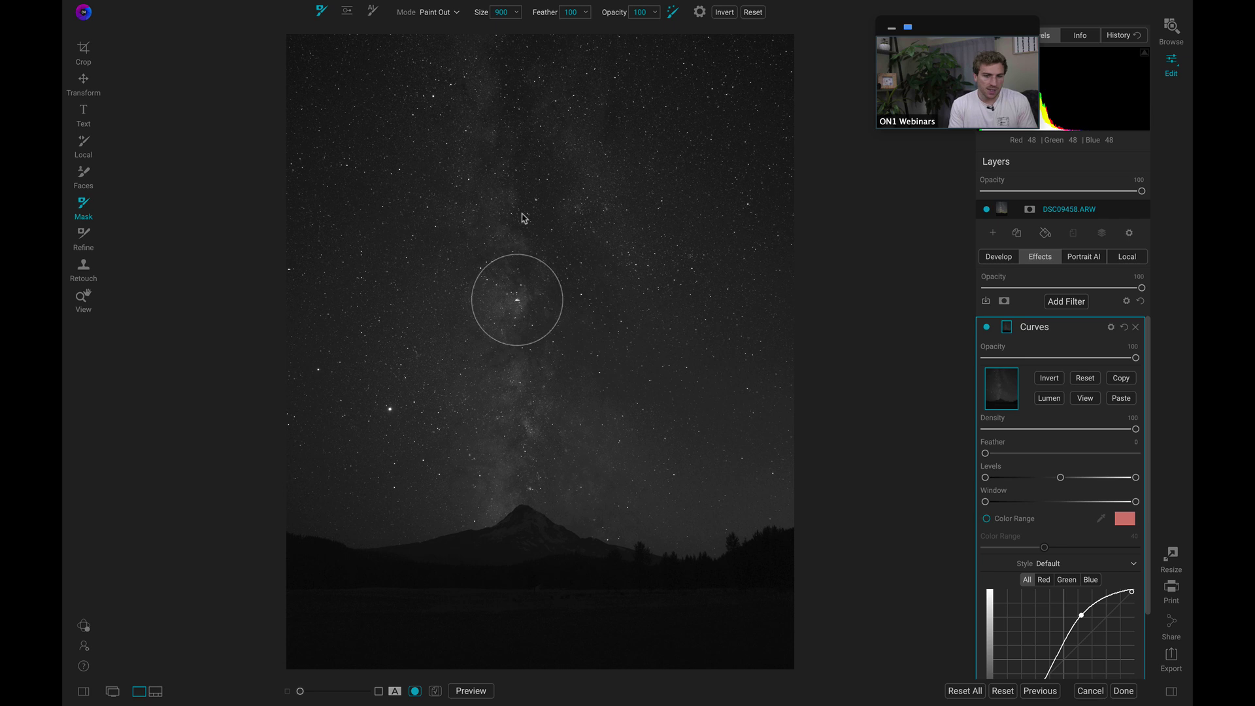
{"action": "key", "text": "z"}
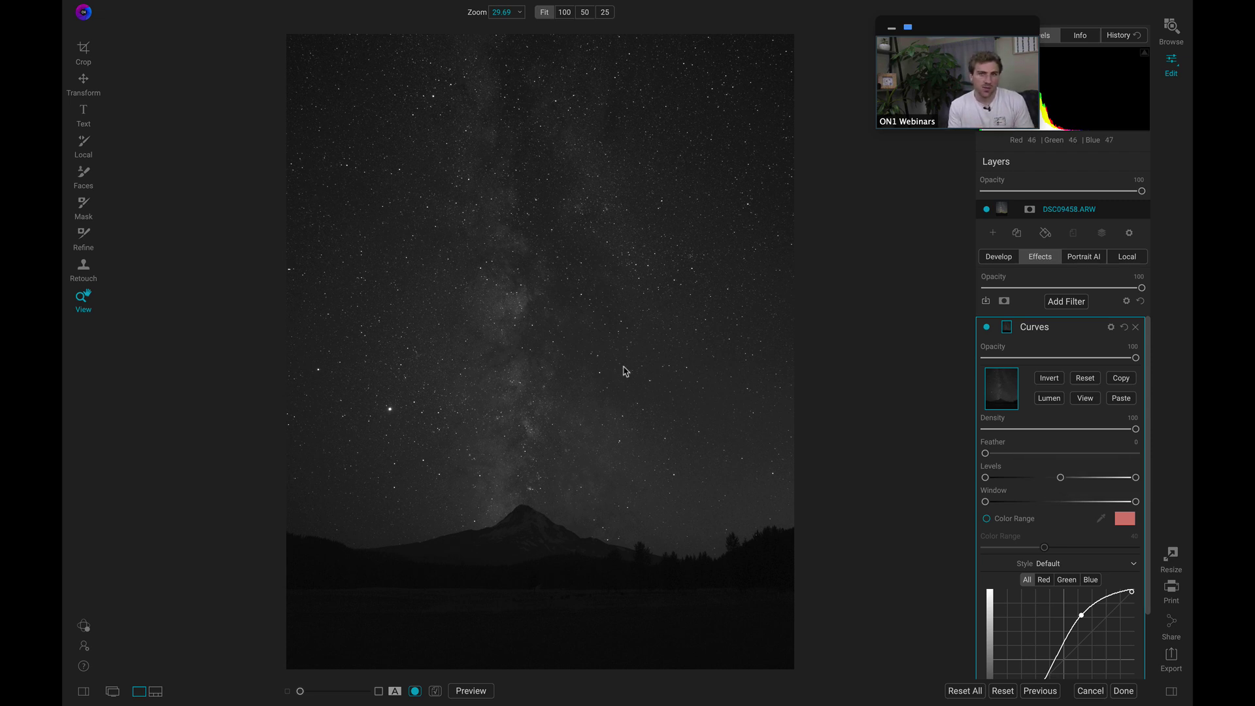
- Drag the mask Levels midpoint and white point left so the sky turns white
{"action": "scroll", "coordinate": [1053, 543], "scroll_direction": "down", "scroll_amount": 1}
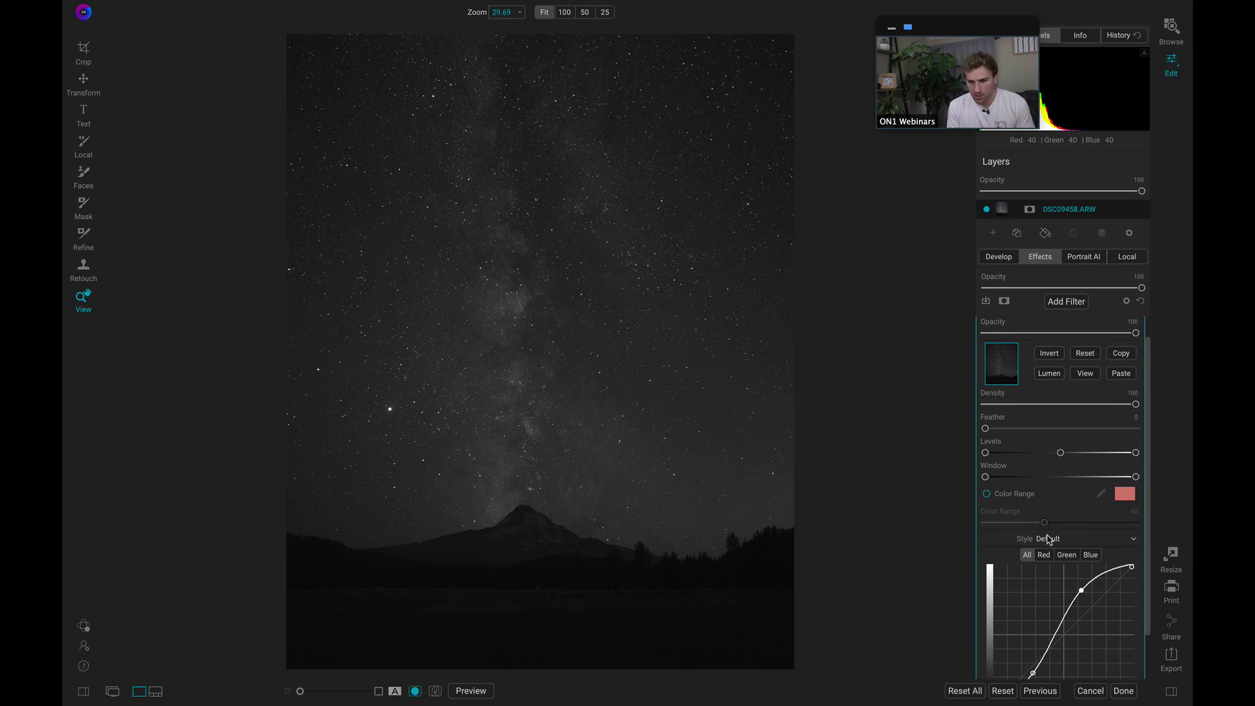
{"action": "scroll", "coordinate": [1042, 528], "scroll_direction": "up", "scroll_amount": 1}
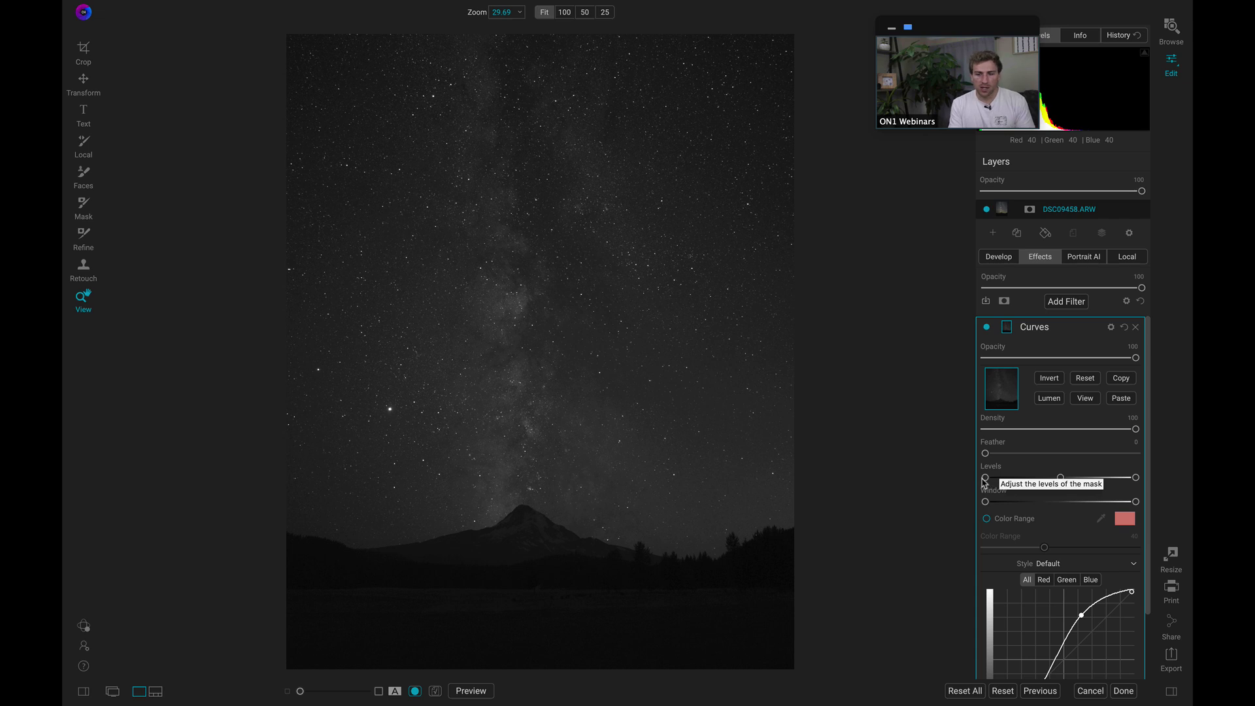
{"action": "left_click_drag", "start_coordinate": [985, 479], "coordinate": [999, 481]}
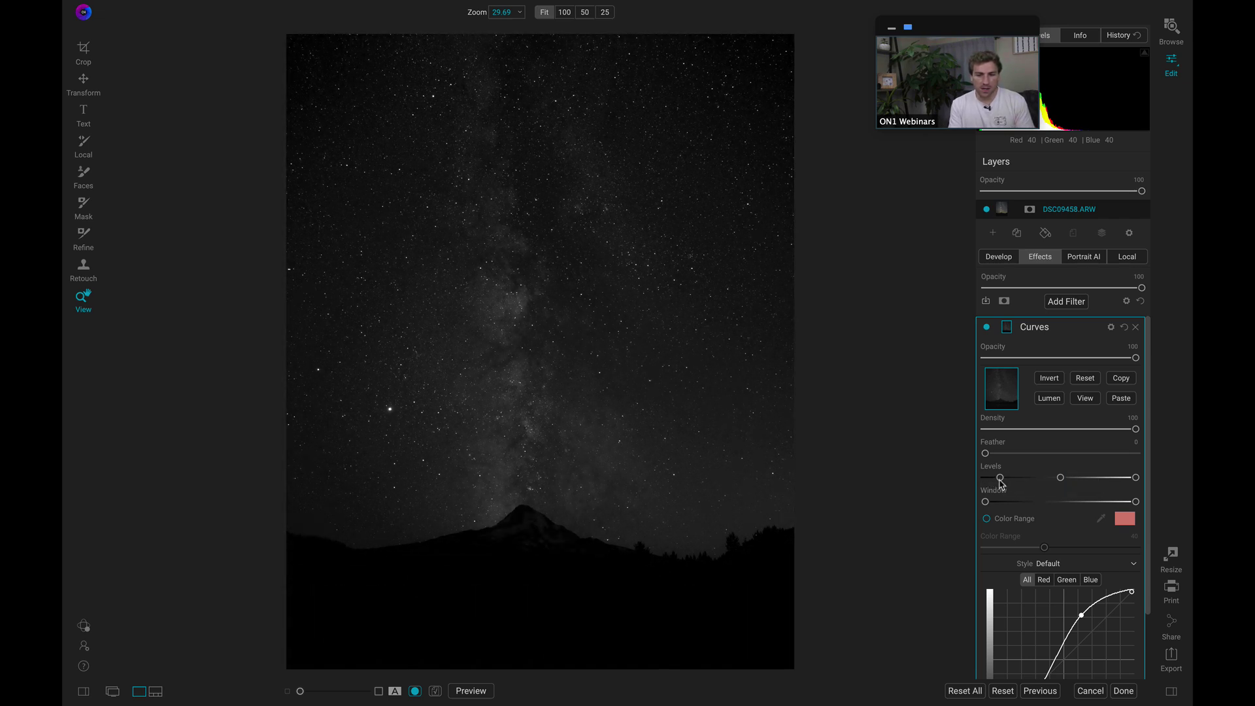
{"action": "left_click_drag", "start_coordinate": [1061, 482], "coordinate": [1017, 485]}
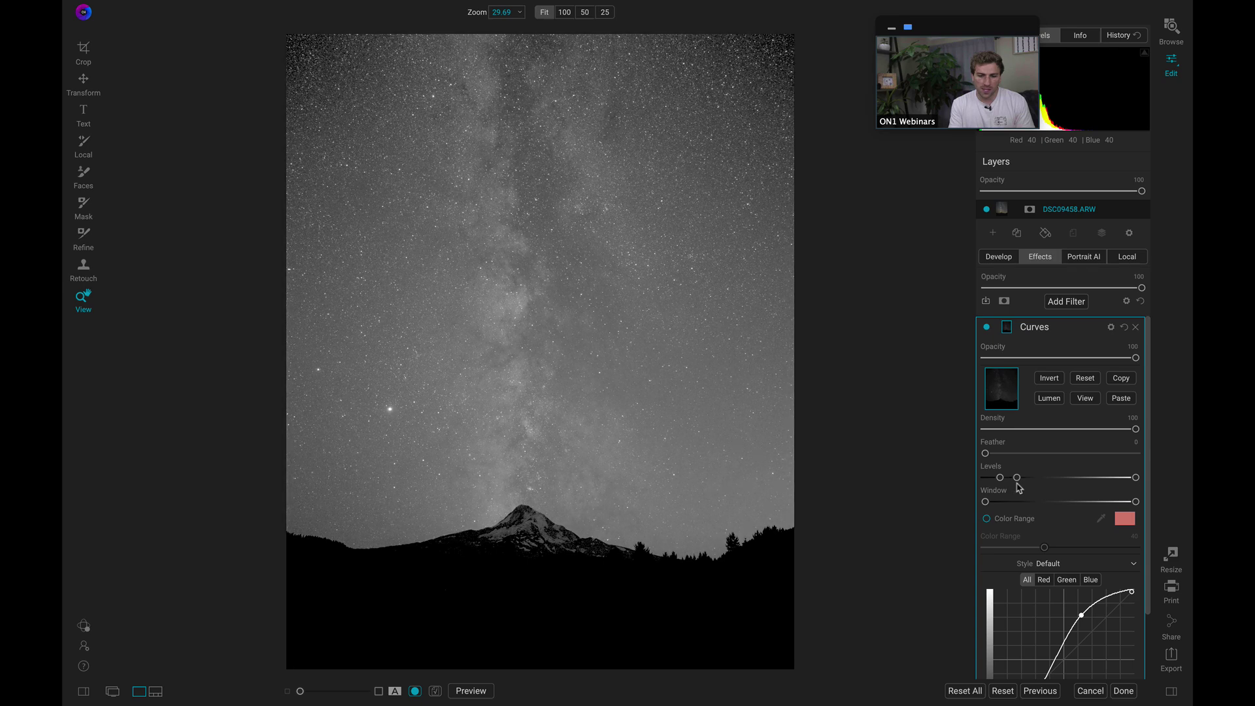
{"action": "left_click_drag", "start_coordinate": [1127, 481], "coordinate": [1007, 485]}
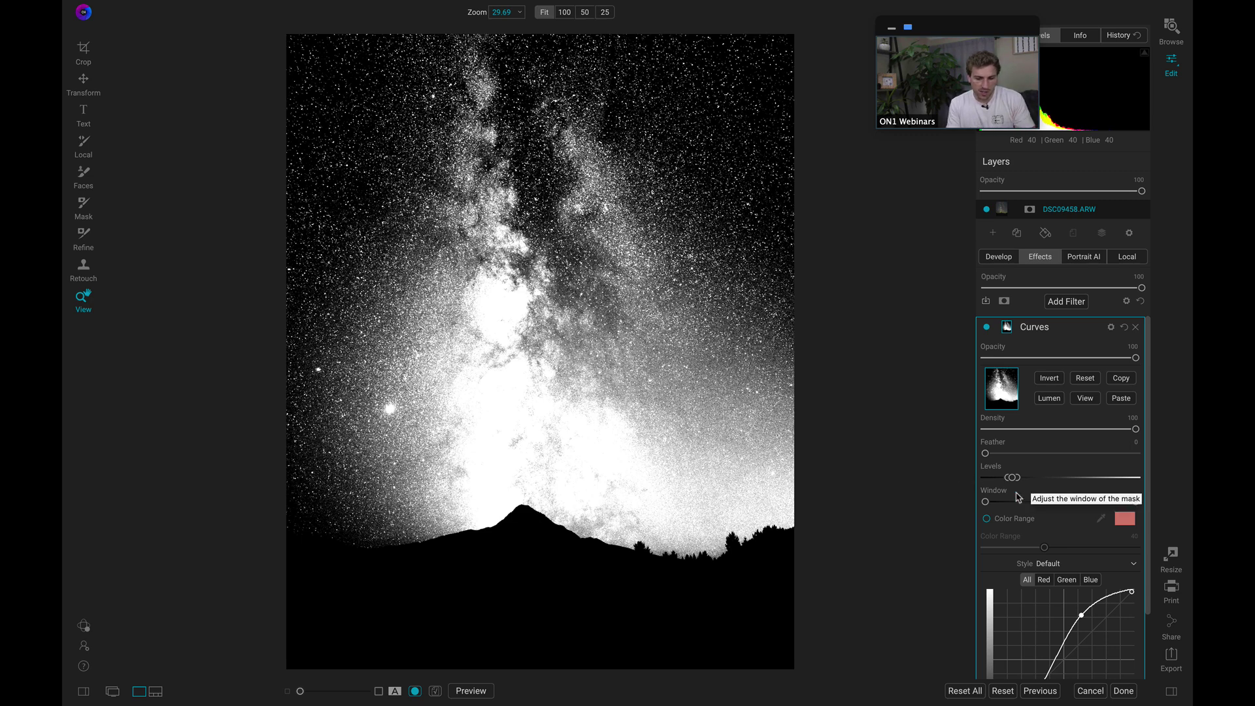
- Paint the mask white over the whole sky with an 800 brush
{"action": "key", "text": "b"}
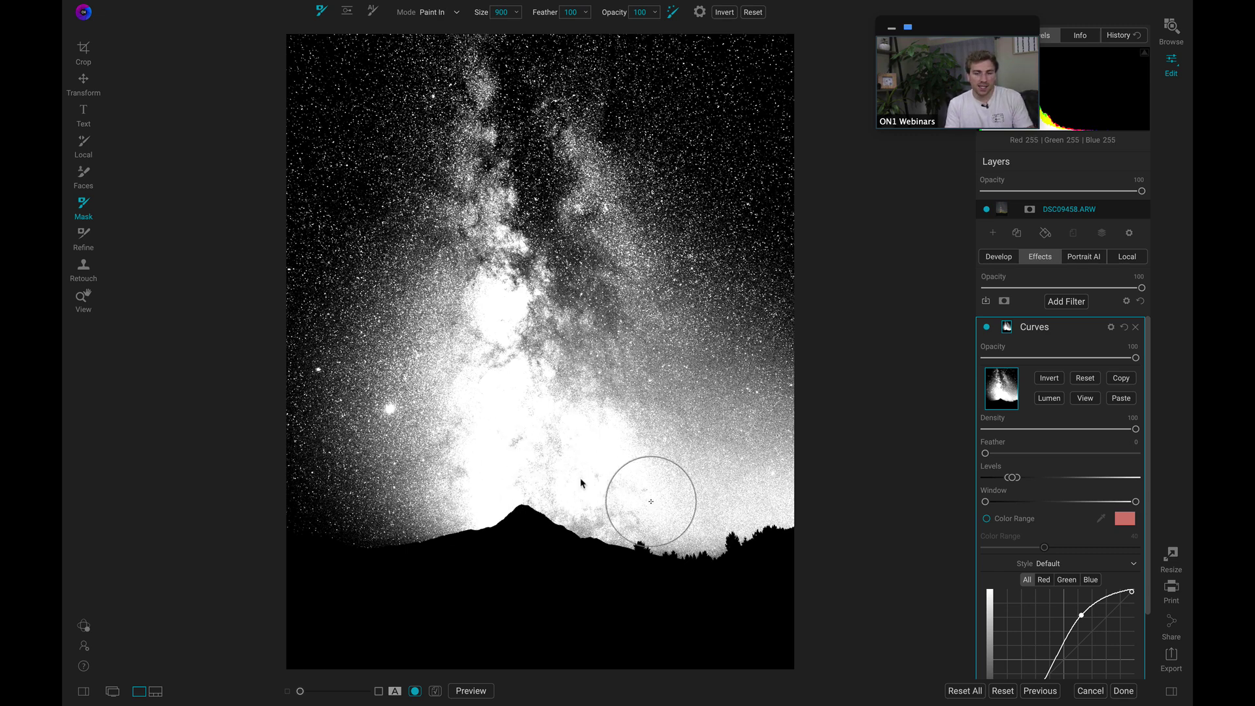
{"action": "key", "text": "bracketright"}
{"action": "key", "text": "bracketright"}
{"action": "key", "text": "bracketright"}
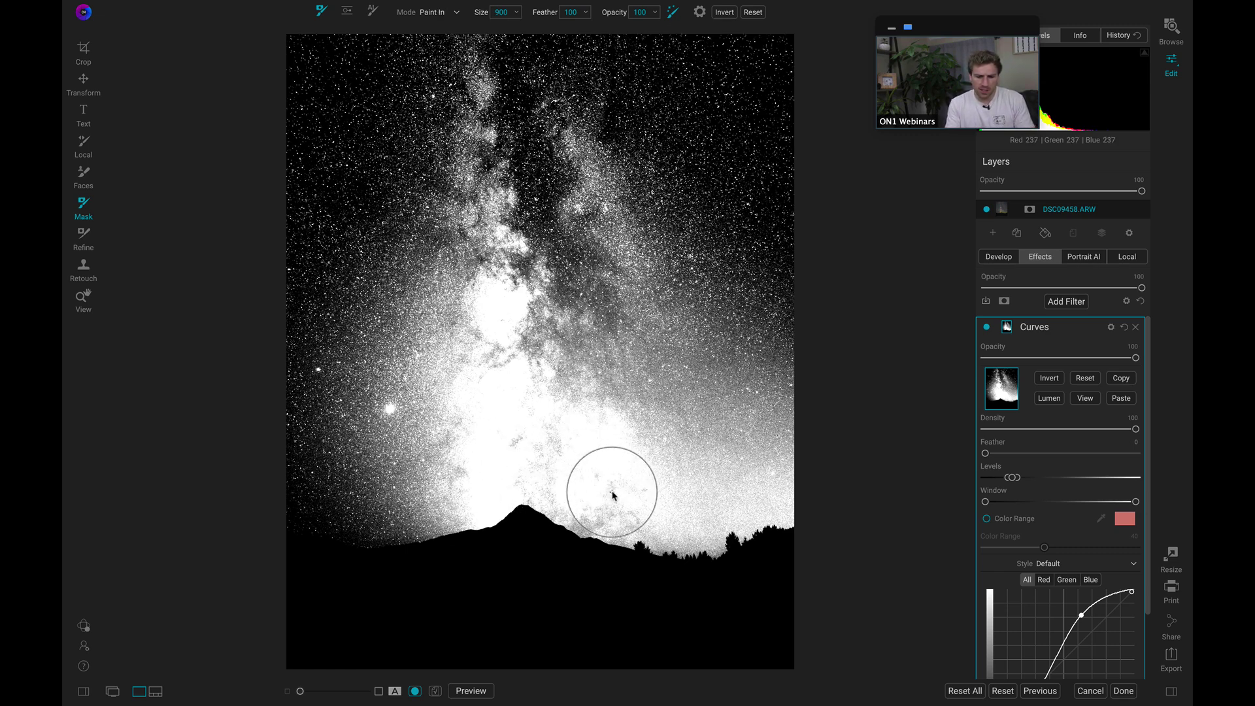
{"action": "left_click_drag", "start_coordinate": [615, 525], "coordinate": [616, 516]}
{"action": "key", "text": "ctrl+z"}
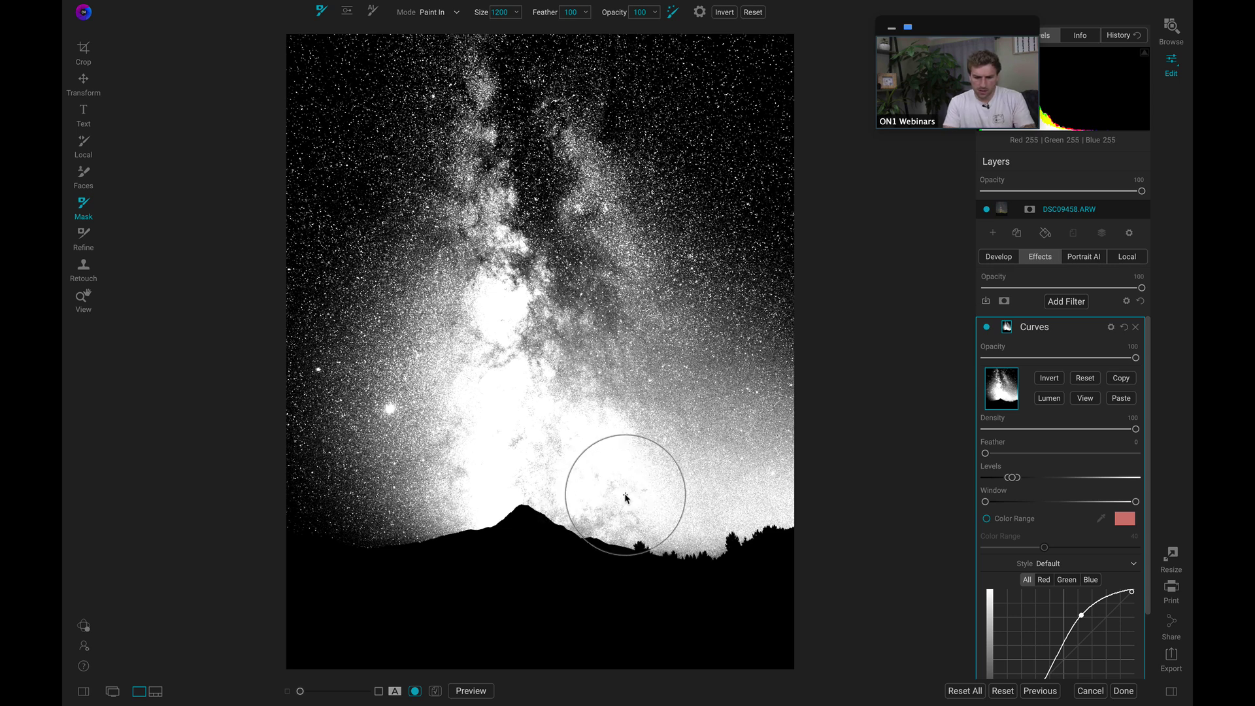
{"action": "key", "text": "bracketleft"}
{"action": "key", "text": "bracketleft"}
{"action": "key", "text": "bracketleft"}
{"action": "key", "text": "bracketleft"}
{"action": "mouse_move", "coordinate": [604, 514]}
{"action": "left_mouse_down"}
{"action": "mouse_move", "coordinate": [558, 480]}
{"action": "mouse_move", "coordinate": [653, 500]}
{"action": "mouse_move", "coordinate": [682, 525]}
{"action": "mouse_move", "coordinate": [773, 482]}
{"action": "mouse_move", "coordinate": [719, 385]}
{"action": "left_mouse_up"}
{"action": "mouse_move", "coordinate": [492, 387]}
{"action": "left_mouse_down"}
{"action": "mouse_move", "coordinate": [747, 443]}
{"action": "mouse_move", "coordinate": [481, 443]}
{"action": "mouse_move", "coordinate": [416, 508]}
{"action": "mouse_move", "coordinate": [317, 508]}
{"action": "mouse_move", "coordinate": [328, 457]}
{"action": "mouse_move", "coordinate": [504, 281]}
{"action": "mouse_move", "coordinate": [160, 353]}
{"action": "left_mouse_up"}
{"action": "mouse_move", "coordinate": [345, 345]}
{"action": "left_mouse_down"}
{"action": "mouse_move", "coordinate": [311, 241]}
{"action": "mouse_move", "coordinate": [302, 44]}
{"action": "mouse_move", "coordinate": [695, 42]}
{"action": "mouse_move", "coordinate": [806, 64]}
{"action": "mouse_move", "coordinate": [789, 160]}
{"action": "mouse_move", "coordinate": [793, 247]}
{"action": "mouse_move", "coordinate": [749, 107]}
{"action": "mouse_move", "coordinate": [703, 181]}
{"action": "mouse_move", "coordinate": [717, 147]}
{"action": "mouse_move", "coordinate": [365, 104]}
{"action": "mouse_move", "coordinate": [607, 122]}
{"action": "mouse_move", "coordinate": [636, 173]}
{"action": "mouse_move", "coordinate": [483, 199]}
{"action": "mouse_move", "coordinate": [356, 194]}
{"action": "left_mouse_up"}
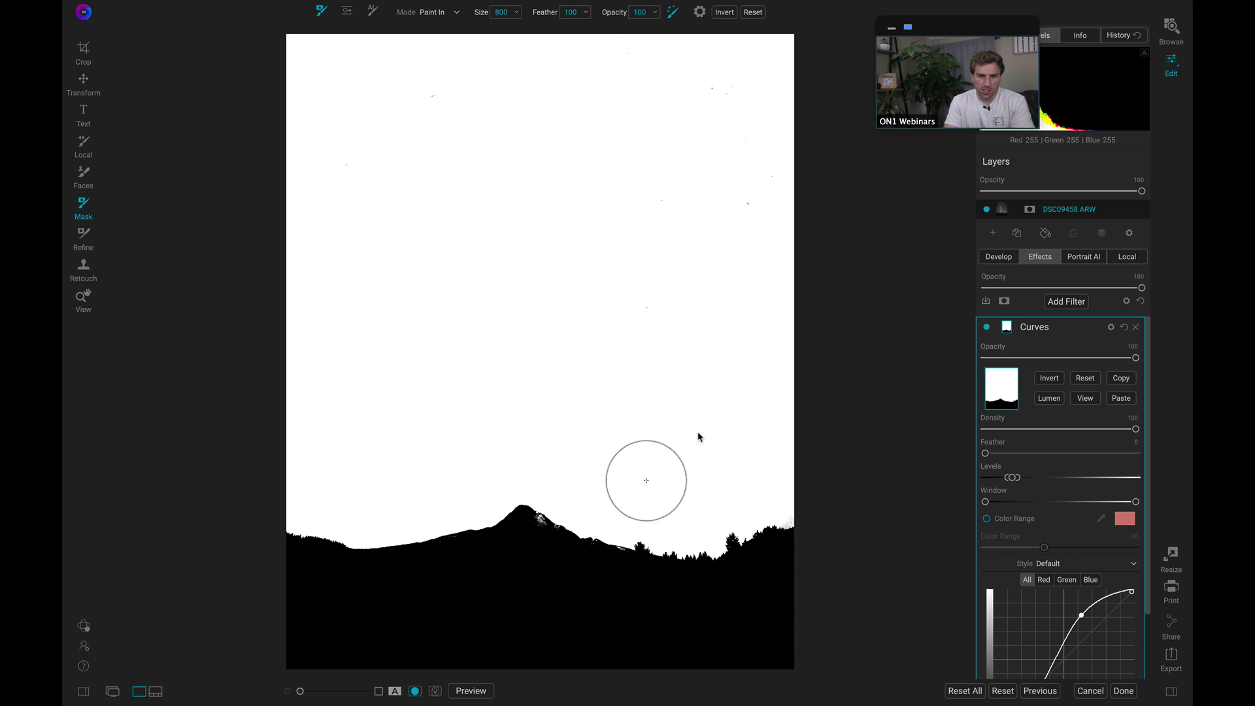
- At 100% zoom, paint out white speckles on the peak and ridge, then zoom to fit
{"action": "key", "text": "z"}
{"action": "left_click", "coordinate": [540, 523]}
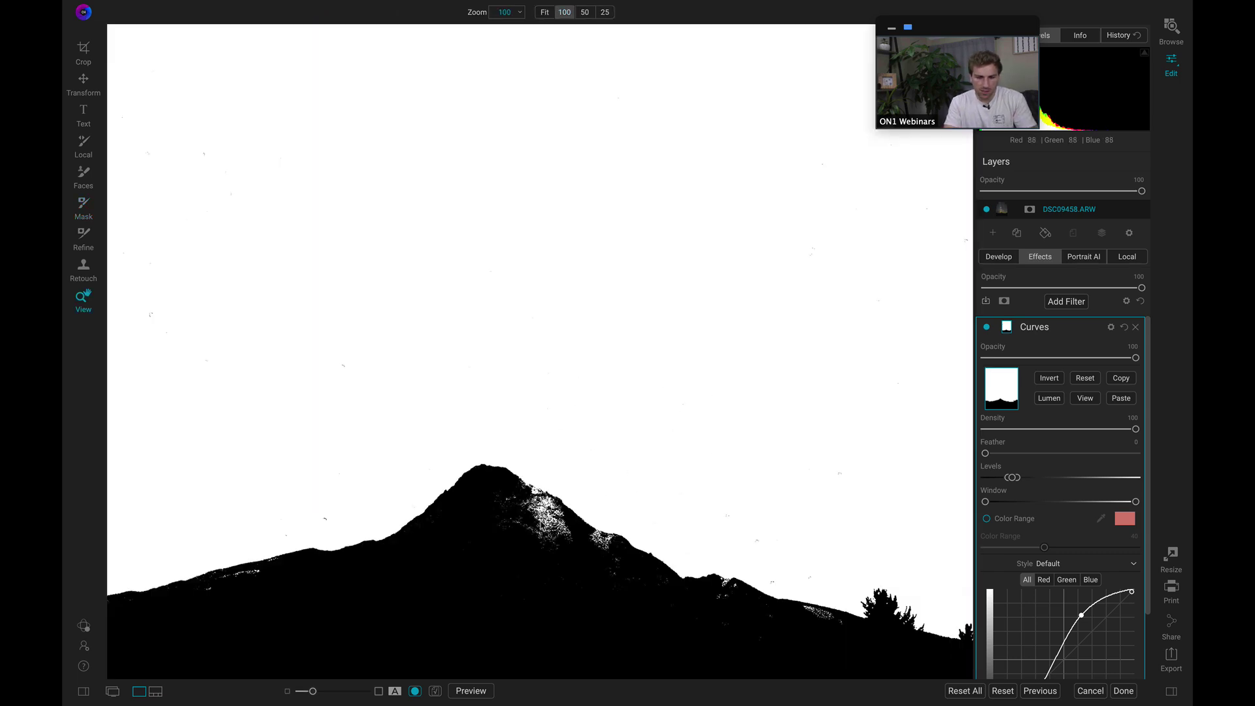
{"action": "key", "text": "b"}
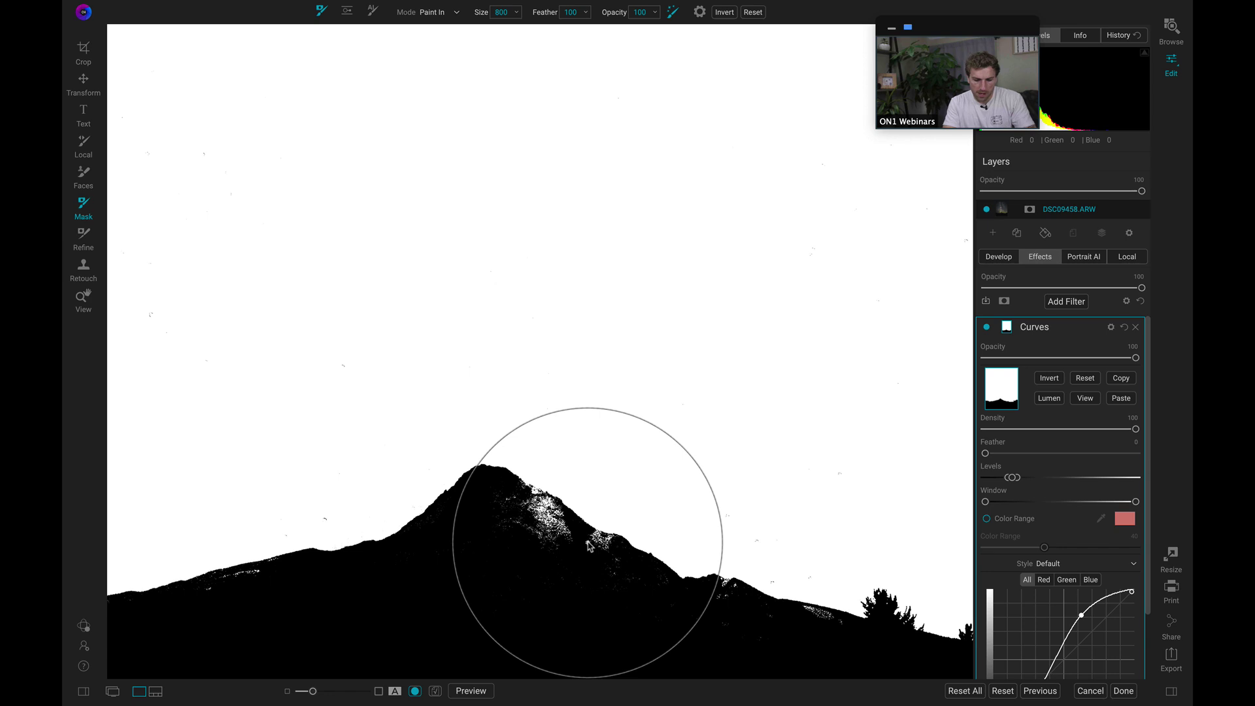
{"action": "key", "text": "bracketleft"}
{"action": "key", "text": "bracketleft"}
{"action": "key", "text": "bracketleft"}
{"action": "key", "text": "bracketleft"}
{"action": "key", "text": "bracketleft"}
{"action": "key", "text": "bracketleft"}
{"action": "key", "text": "bracketleft"}
{"action": "key", "text": "bracketleft"}
{"action": "key", "text": "bracketleft"}
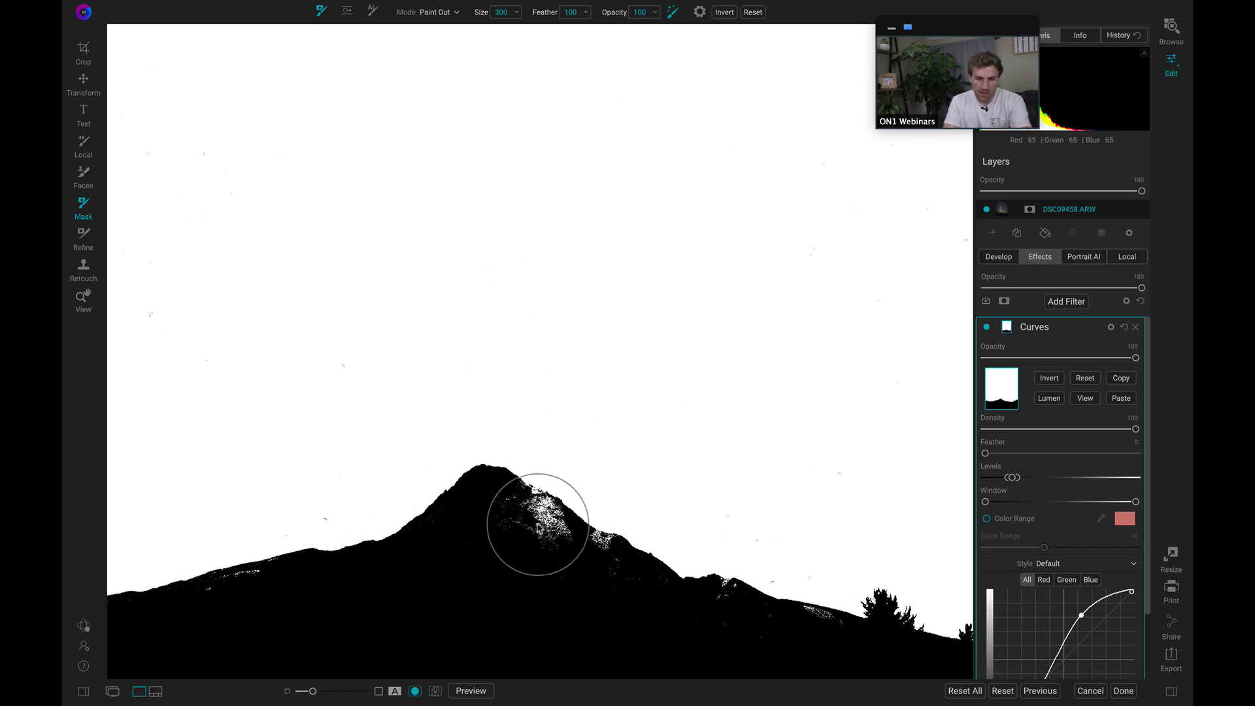
{"action": "left_click_drag", "start_coordinate": [540, 521], "coordinate": [532, 521]}
{"action": "left_click", "coordinate": [595, 572]}
{"action": "left_click", "coordinate": [721, 611]}
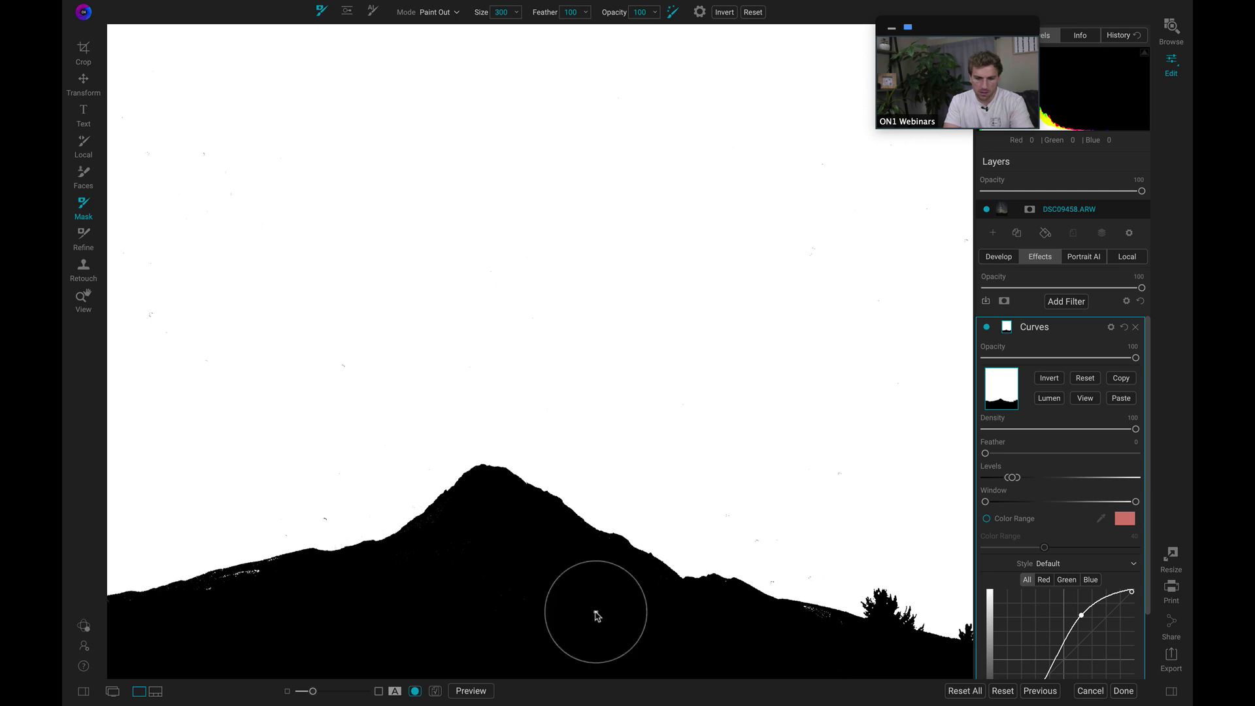
{"action": "left_click", "coordinate": [238, 579]}
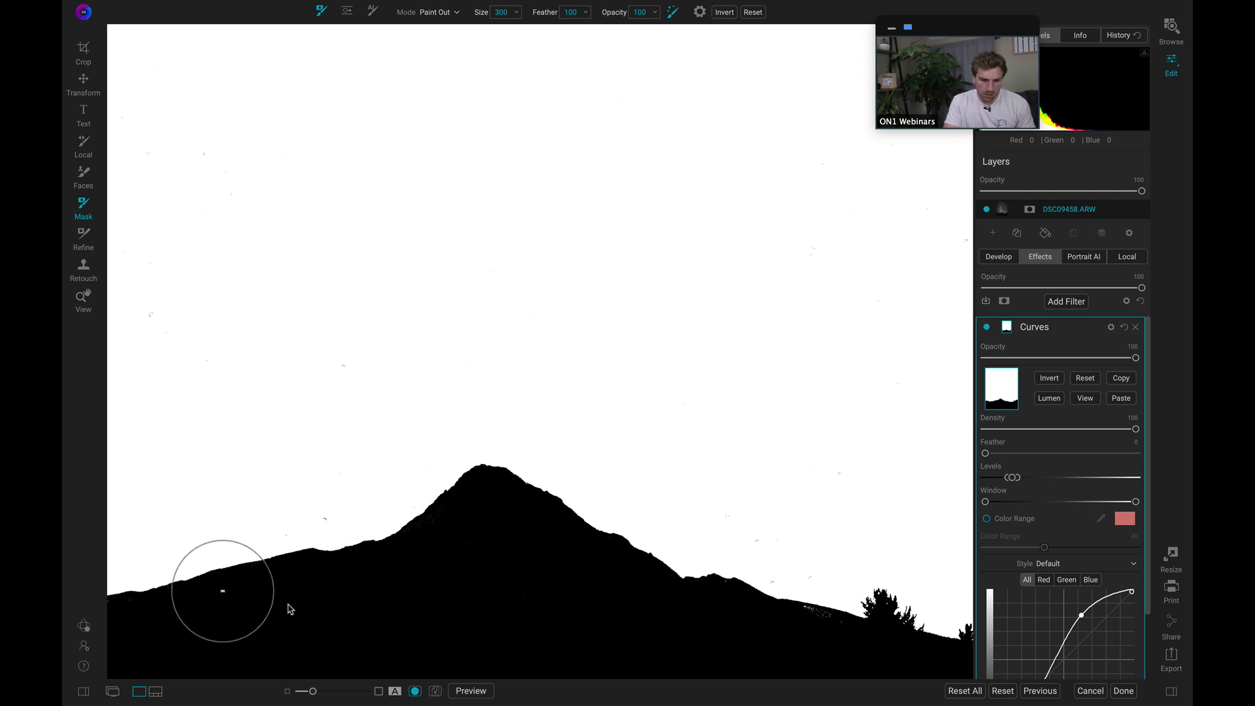
{"action": "key", "text": "z"}
{"action": "key", "text": "ctrl+0"}
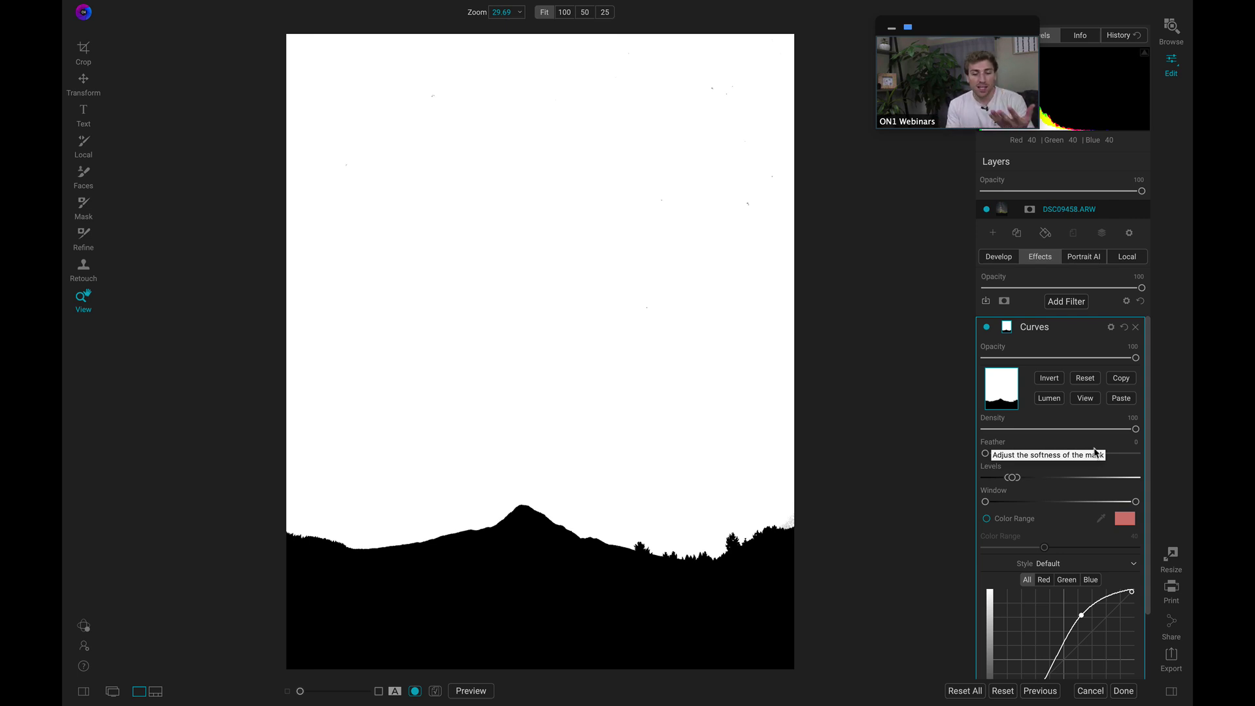
- Return to the colour photo and compare it with Curves off and on
{"action": "left_click", "coordinate": [1085, 399]}
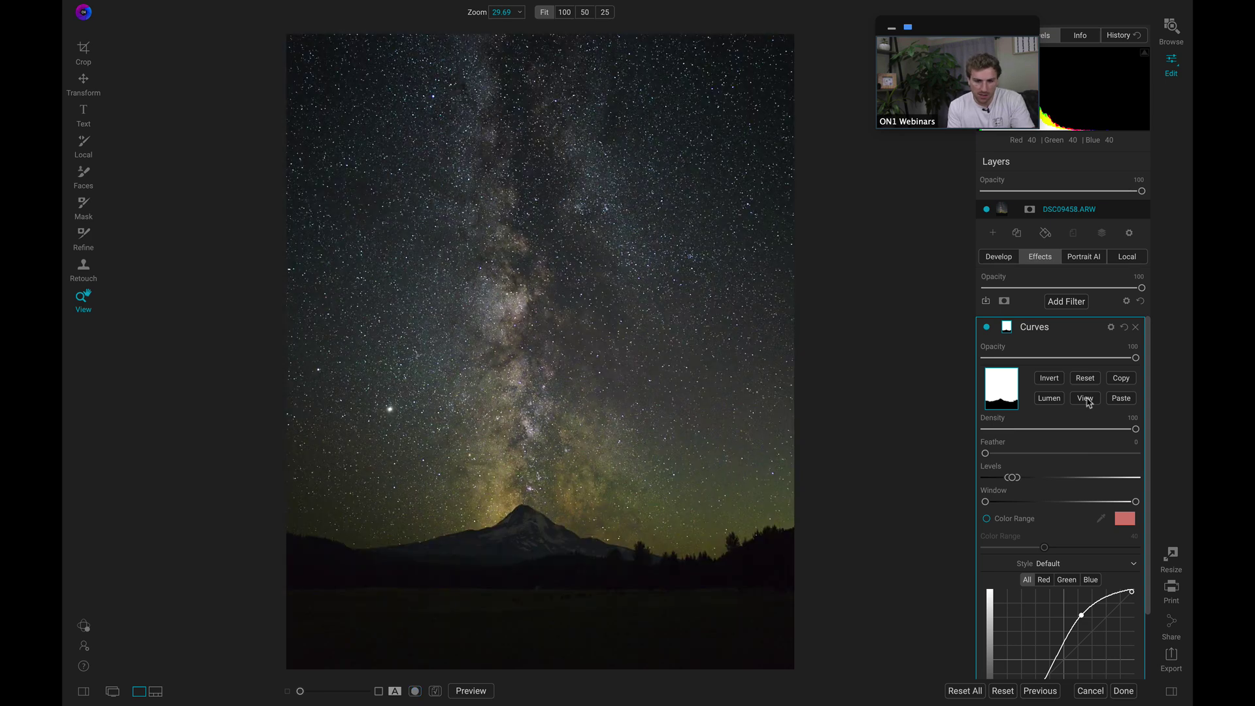
{"action": "left_click", "coordinate": [987, 328]}
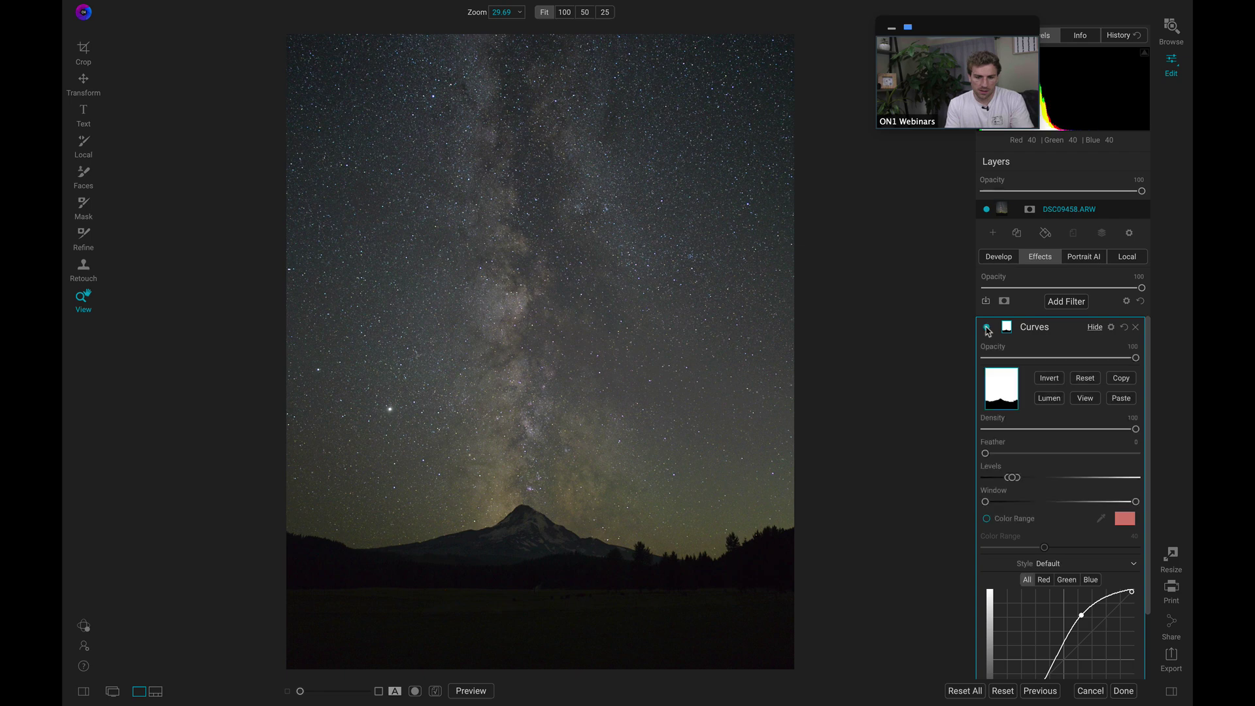
{"action": "left_click", "coordinate": [987, 329]}
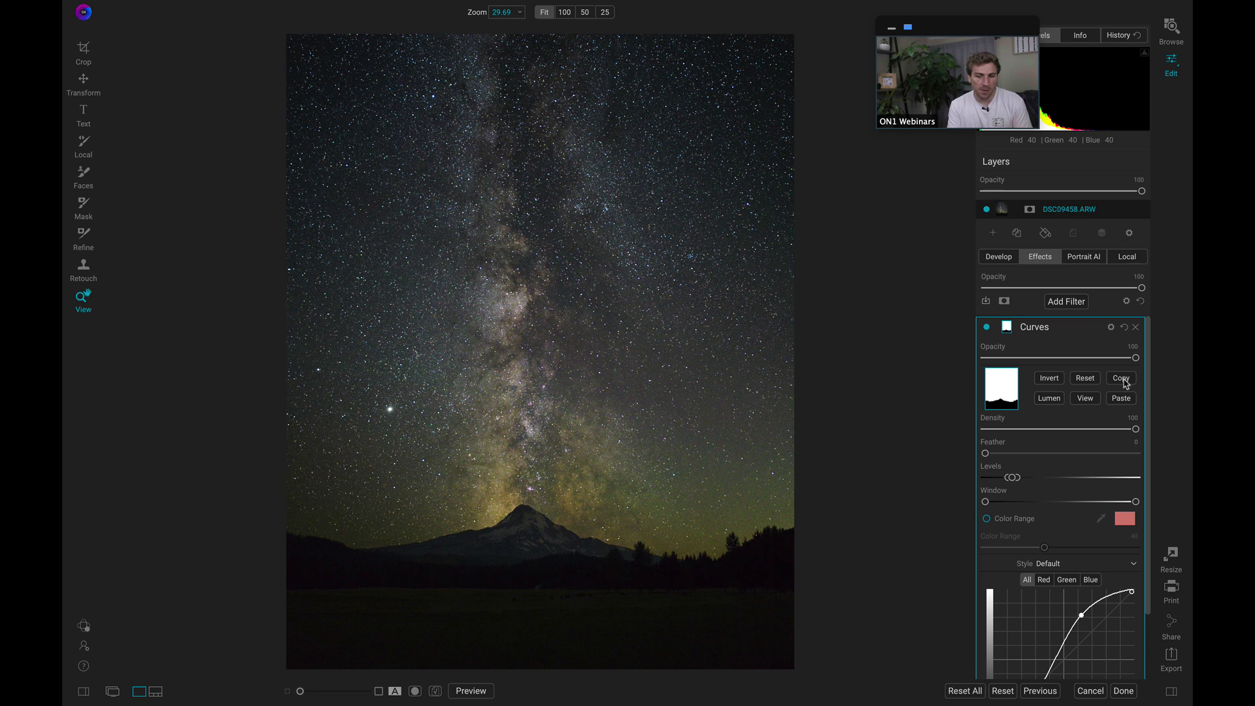
- Add a Surreal Dynamic Contrast filter masked with the pasted, inverted Curves mask
{"action": "left_click", "coordinate": [1067, 304]}
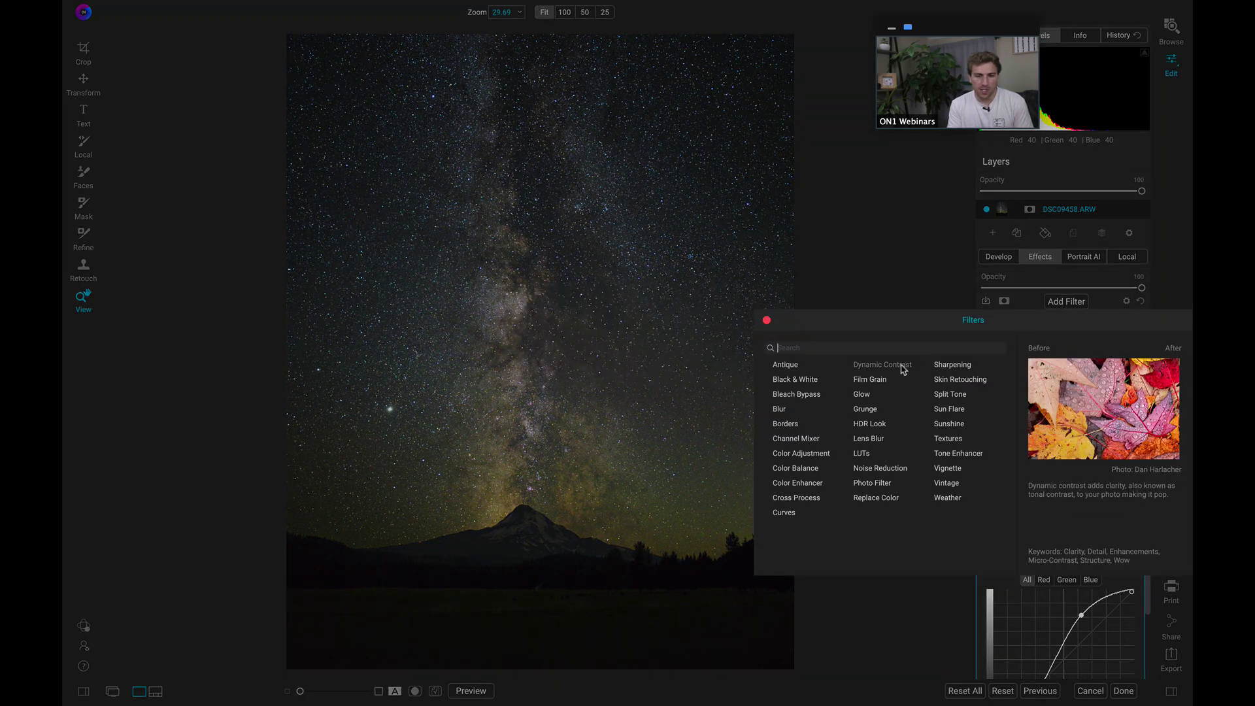
{"action": "left_click", "coordinate": [902, 368]}
{"action": "left_click", "coordinate": [1045, 383]}
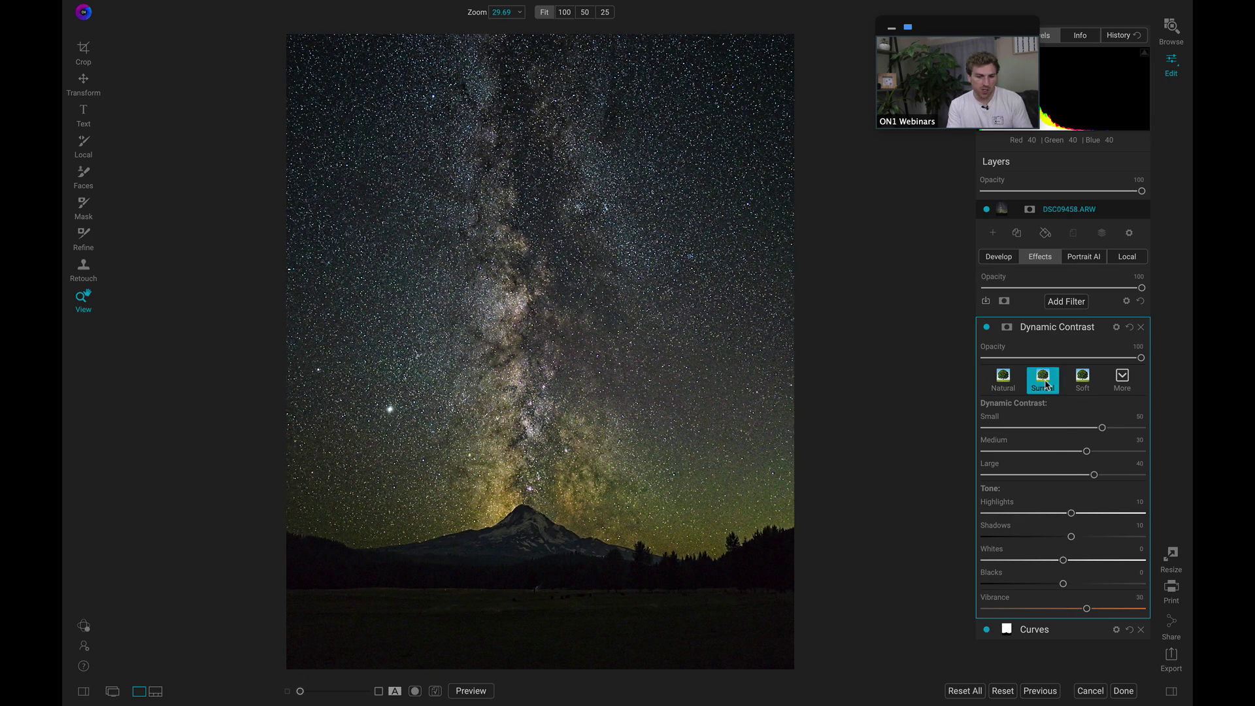
{"action": "left_click", "coordinate": [1007, 328]}
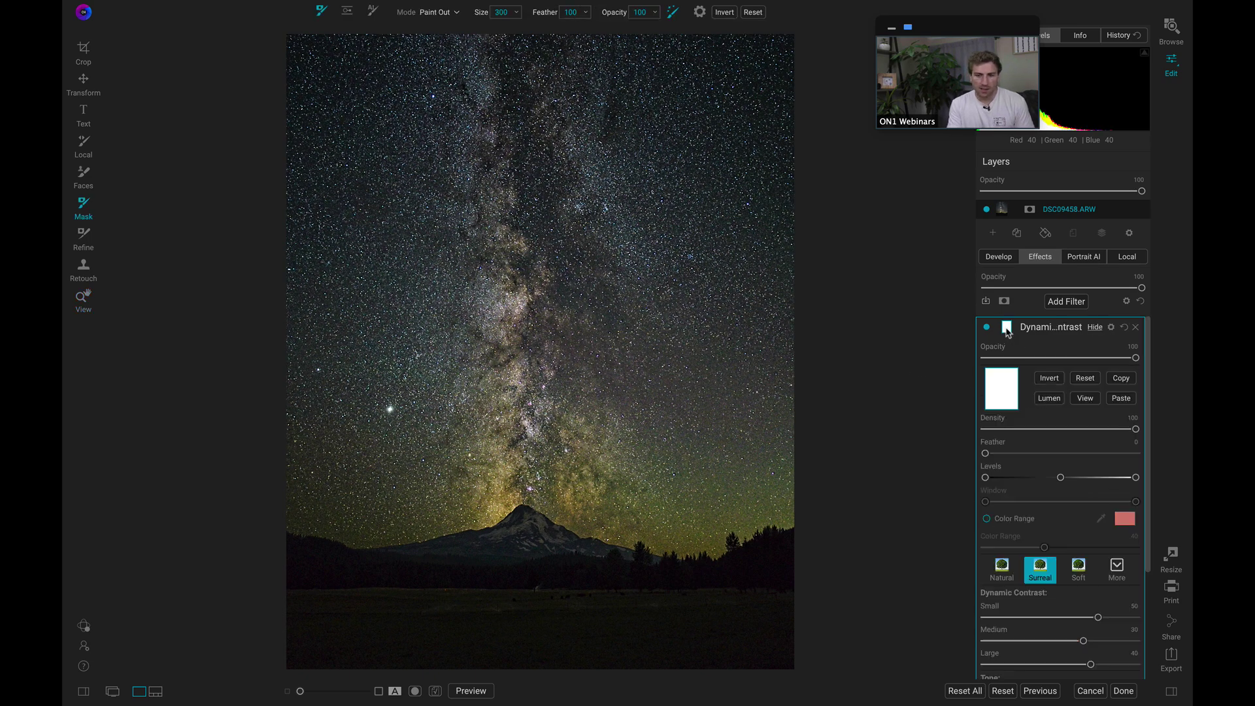
{"action": "left_click", "coordinate": [1121, 398]}
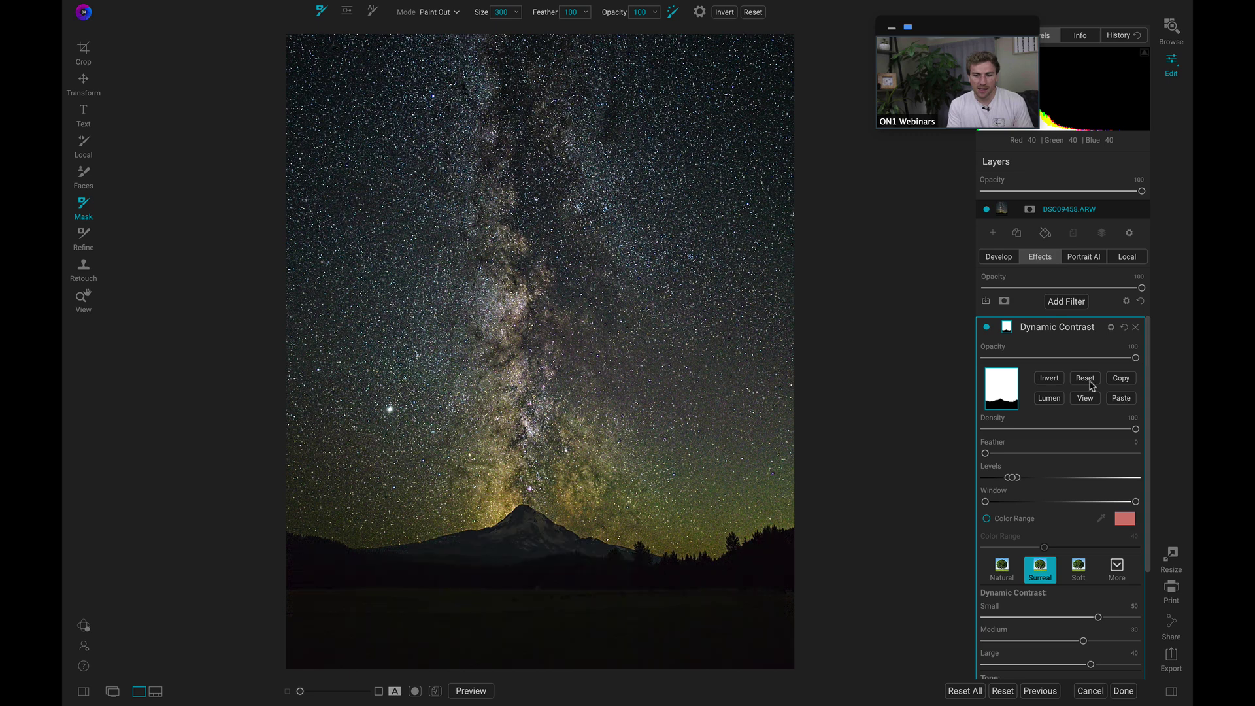
{"action": "left_click", "coordinate": [1049, 379]}
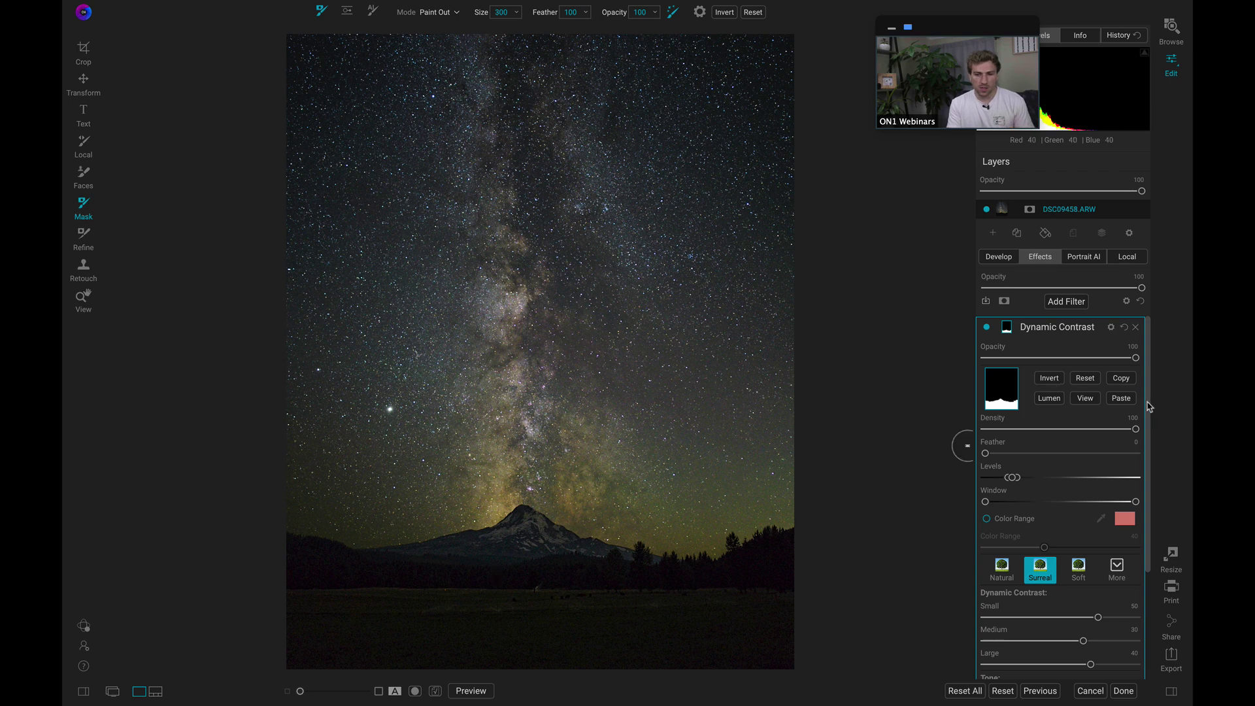
- Lower Dynamic Contrast opacity to 58 and preview the edit against the original
{"action": "left_click", "coordinate": [987, 327]}
{"action": "left_click", "coordinate": [987, 327]}
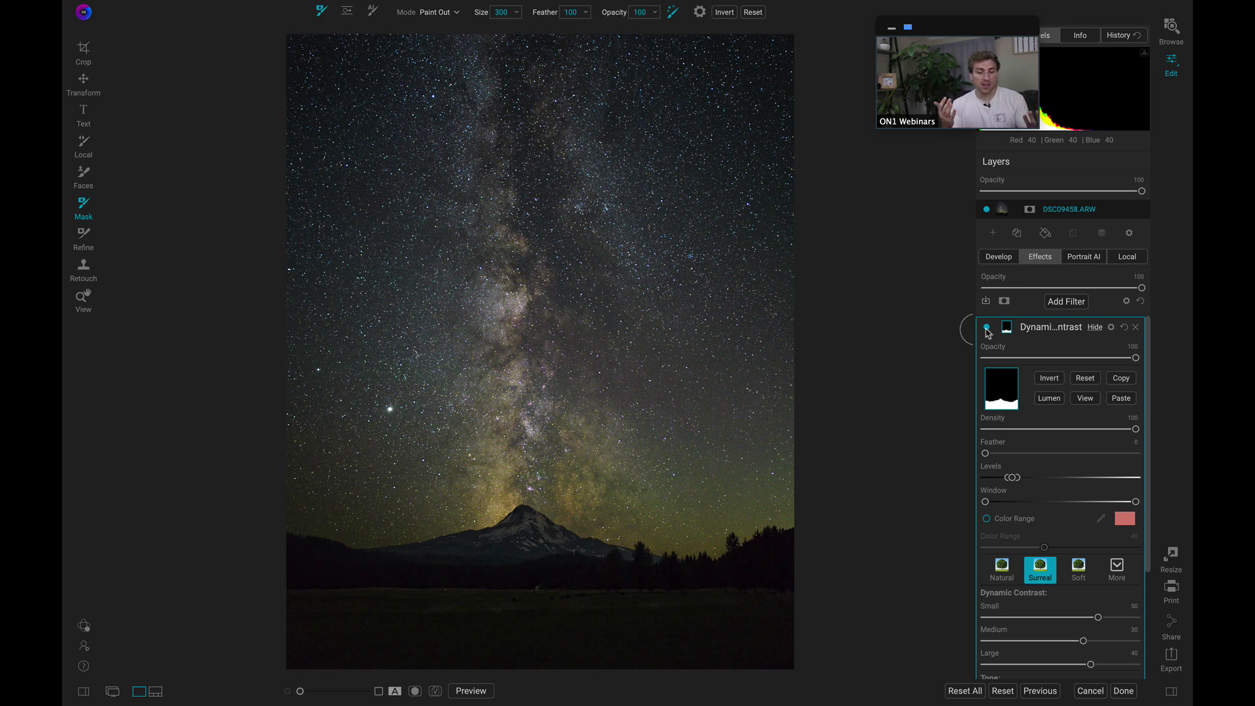
{"action": "left_click", "coordinate": [1134, 358]}
{"action": "left_click_drag", "start_coordinate": [1113, 363], "coordinate": [1076, 370]}
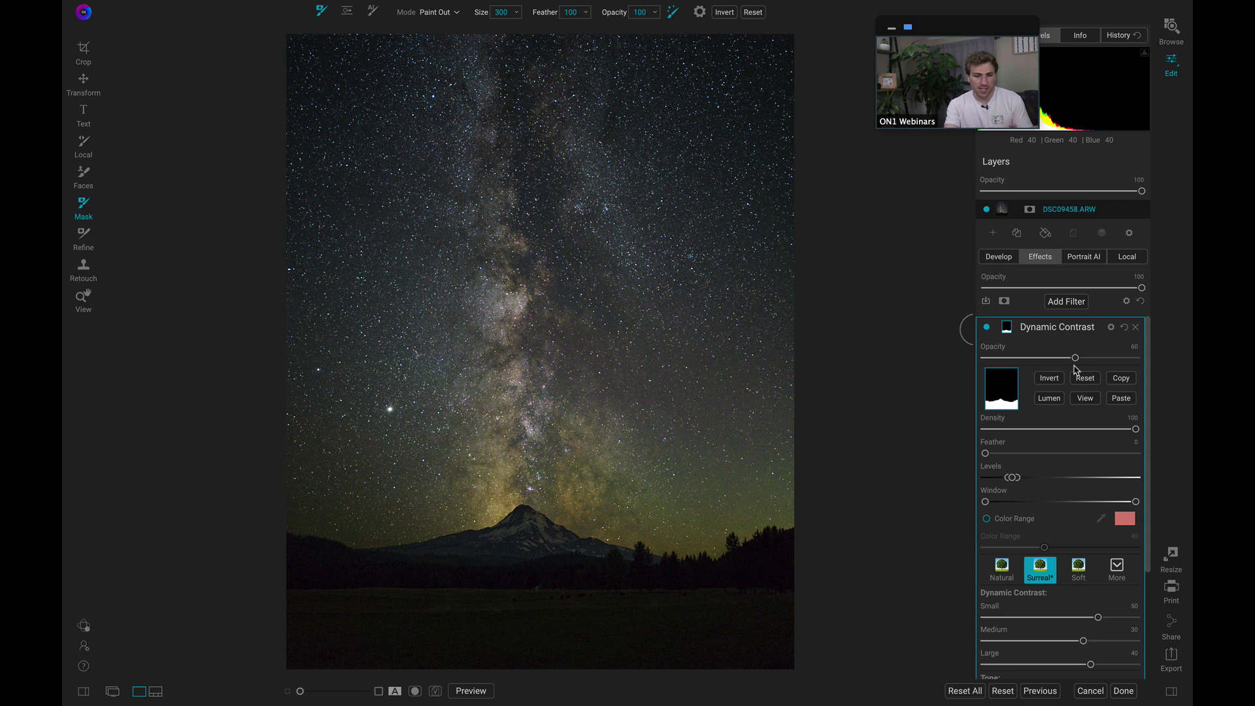
{"action": "key", "text": "ctrl+p"}
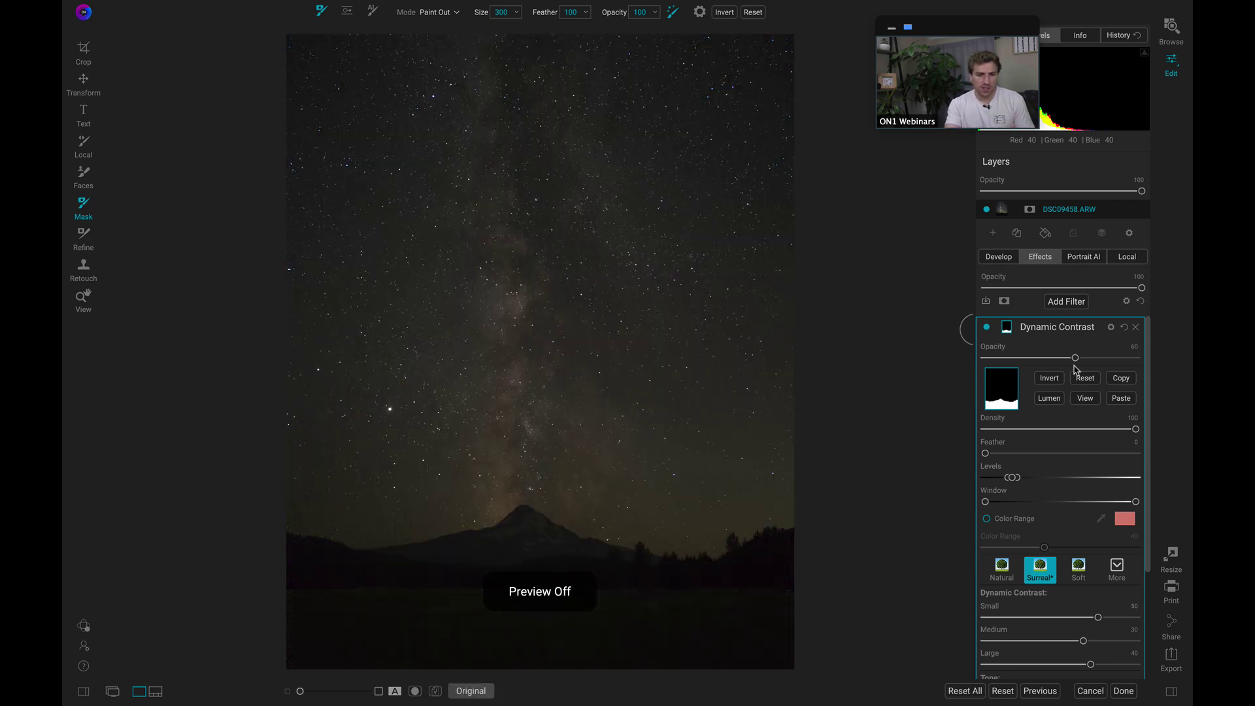